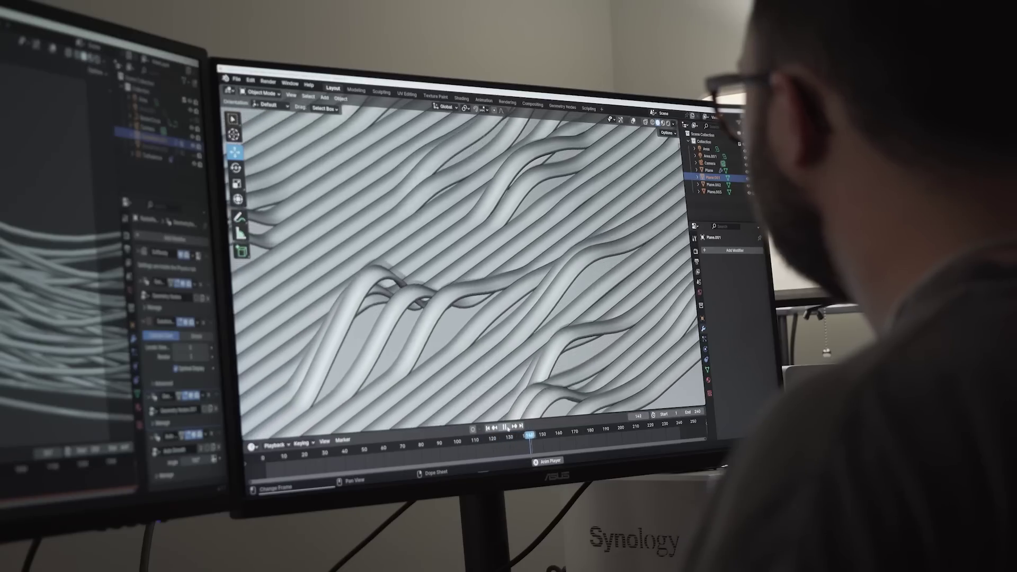
key("z")
key("8")
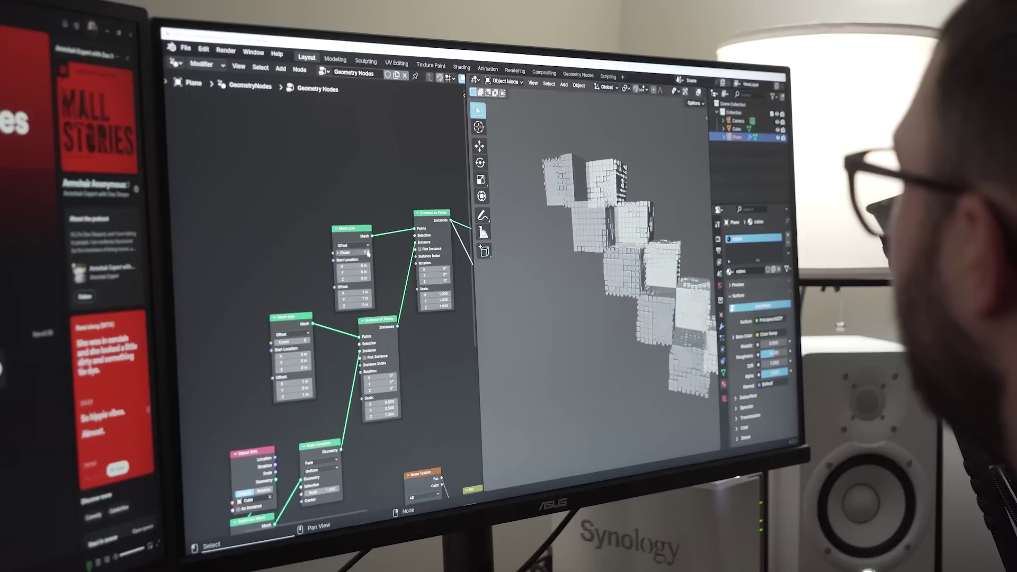
left_click(367, 252)
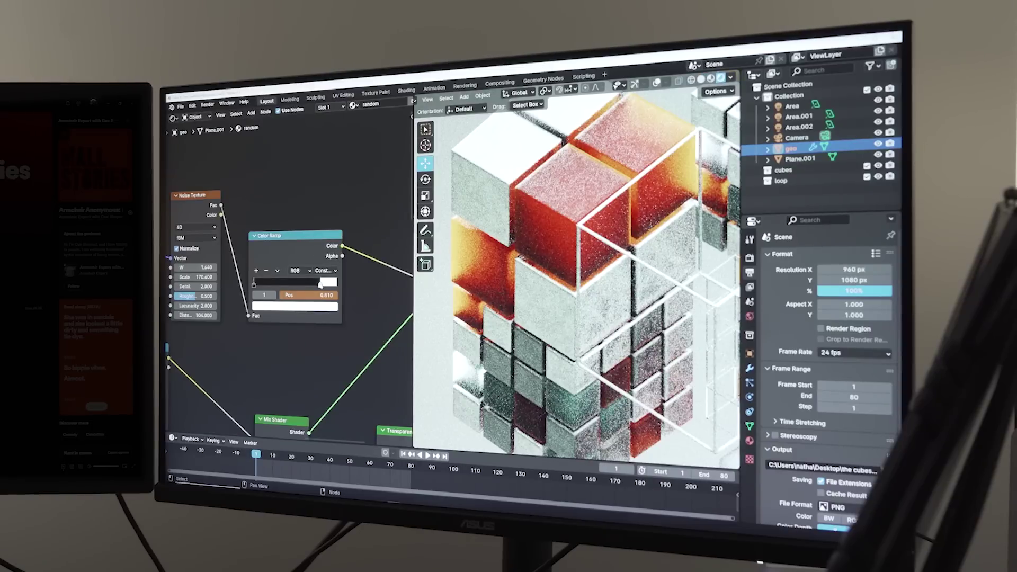
left_click_drag(320, 284, 301, 286)
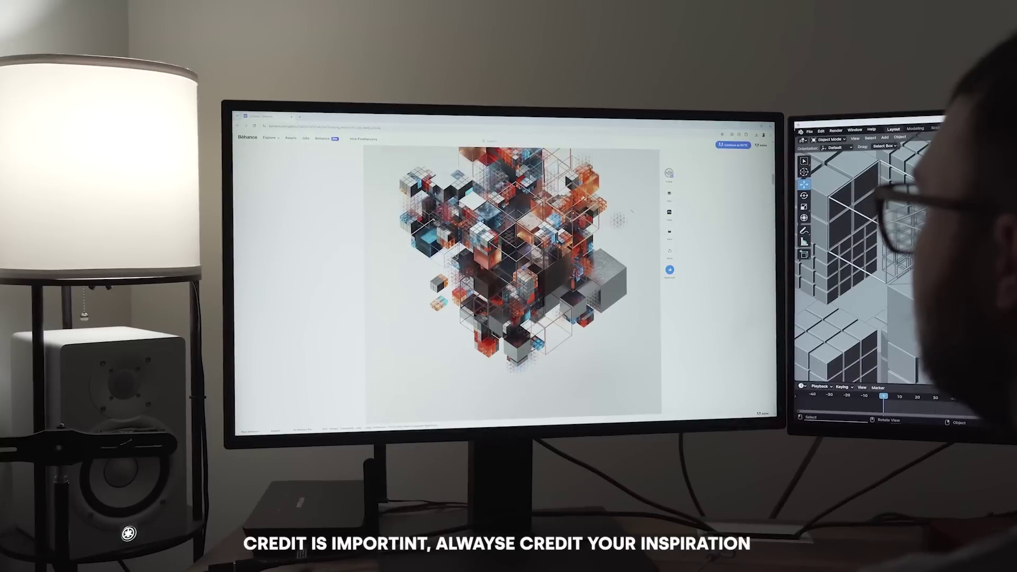
scroll(632, 211, "down", 10)
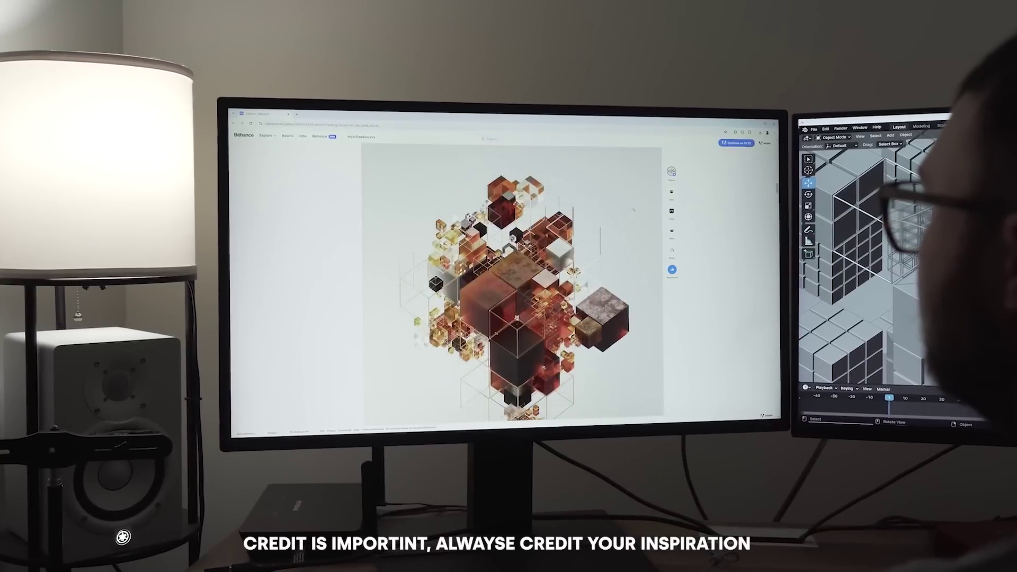
scroll(635, 208, "down", 10)
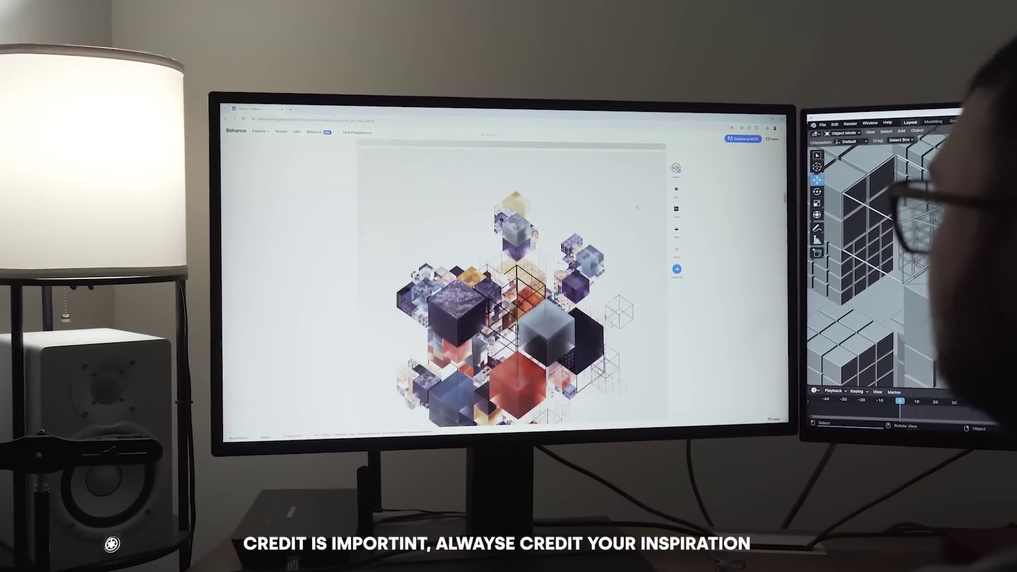
scroll(639, 206, "down", 10)
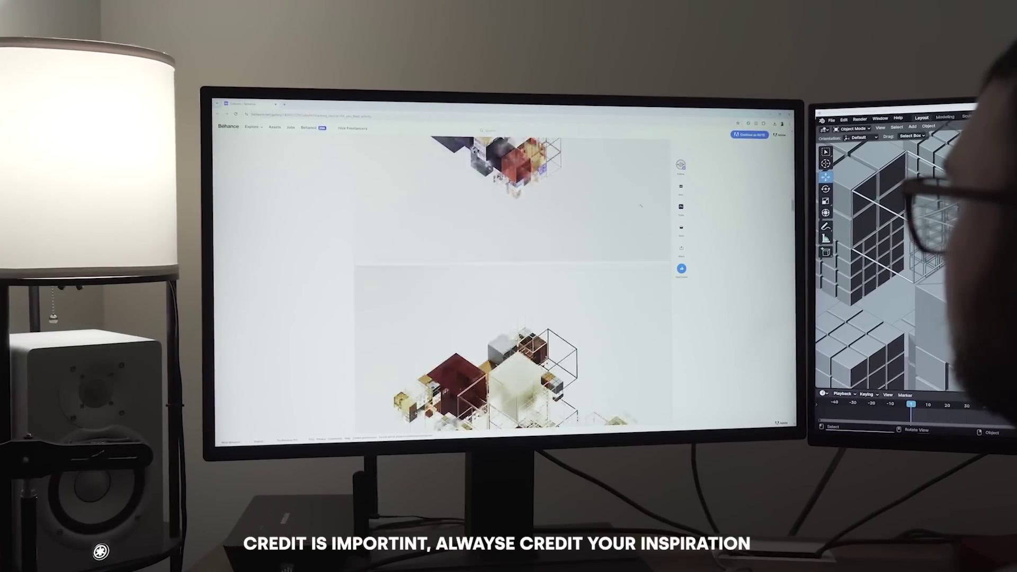
scroll(642, 204, "down", 10)
scroll(646, 202, "down", 5)
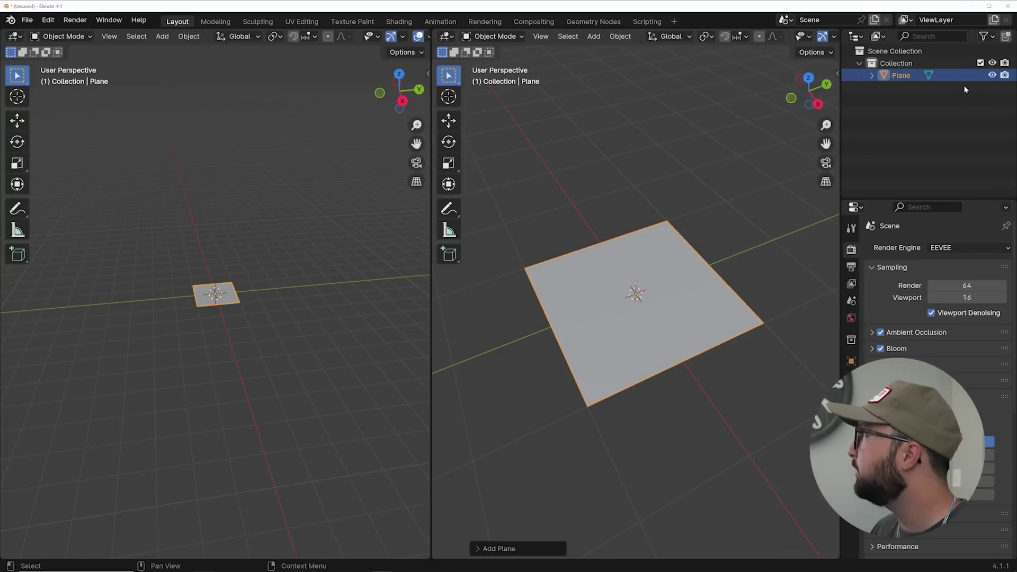
Rename the plane to geo and start a new geometry node tree for it in place of the second viewport
double_click(907, 77)
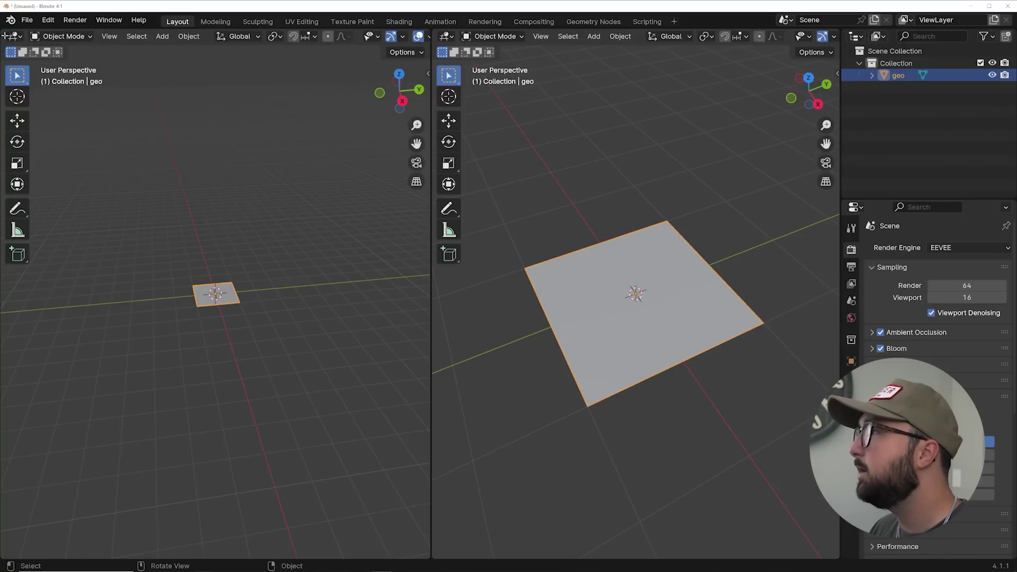
left_click(12, 36)
left_click(45, 135)
middle_click_drag(233, 233, 341, 51)
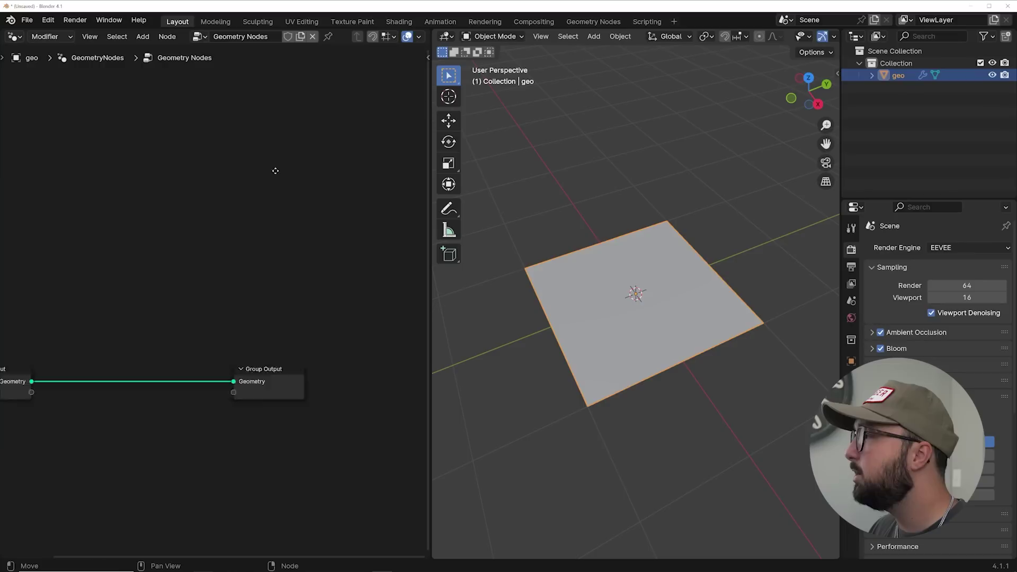
Add a Cube node feeding the Group Output and set its X, Y and Z size to 5 m
scroll(255, 213, "up", 7)
middle_click_drag(255, 213, 278, 290)
scroll(255, 238, "down", 1)
key("shift+a")
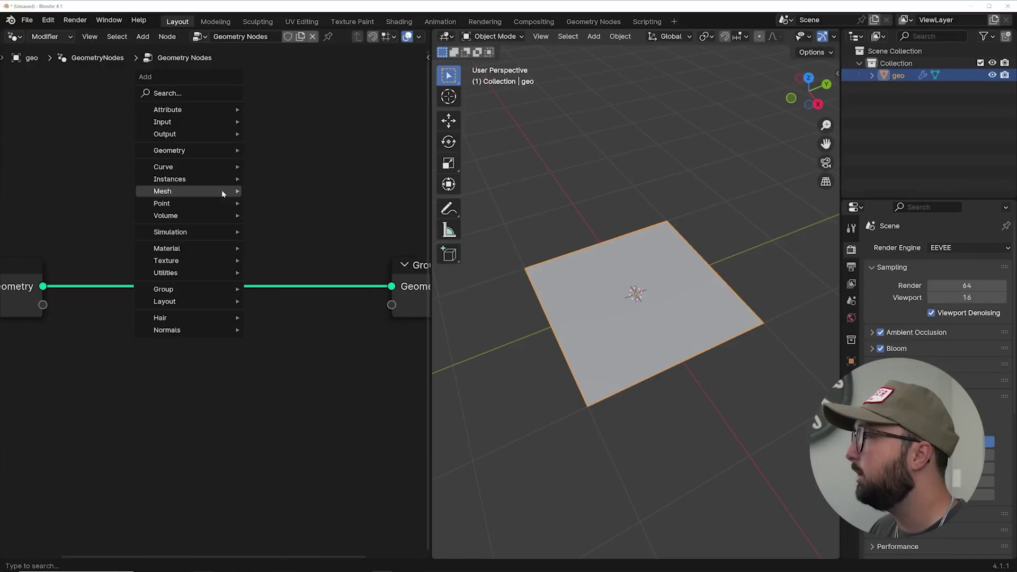
left_click(162, 92)
type("cube")
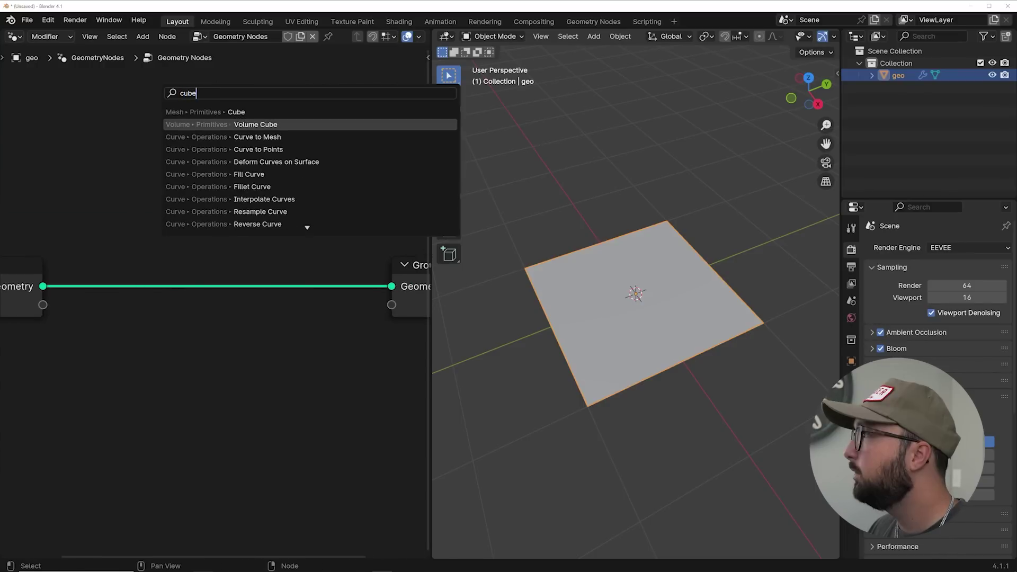
key("Return")
left_click_drag(196, 303, 196, 337)
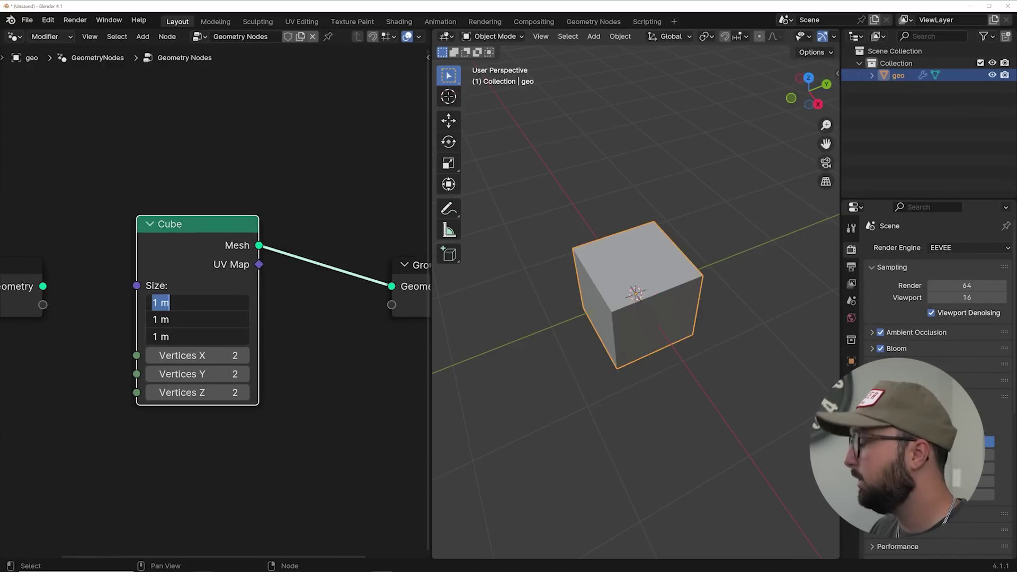
key("Return")
Insert a Mesh to Volume node on the link between the Cube and the Group Output
scroll(596, 249, "down", 5)
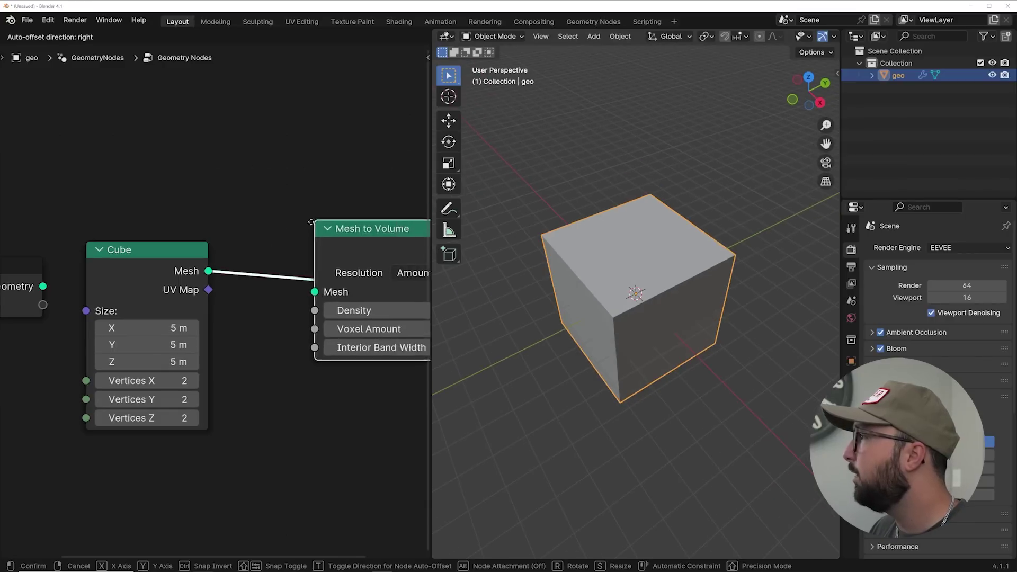
left_click(274, 244)
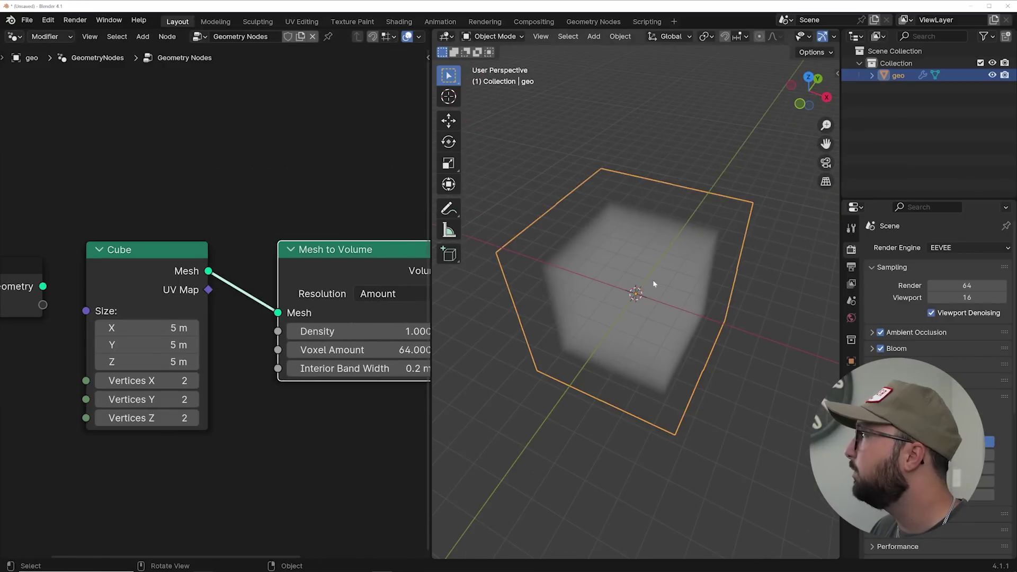
scroll(653, 291, "up", 5)
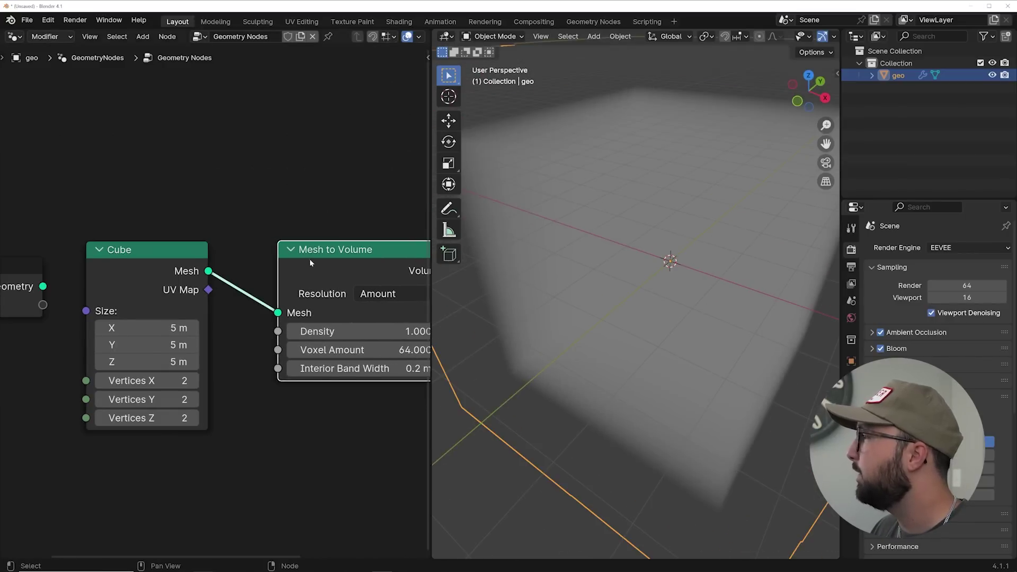
Insert a Distribute Points in Volume node between Mesh to Volume and the Group Output
scroll(310, 263, "down", 6)
middle_click_drag(311, 263, 132, 244)
key("shift+a")
left_click(263, 178)
type("distrib")
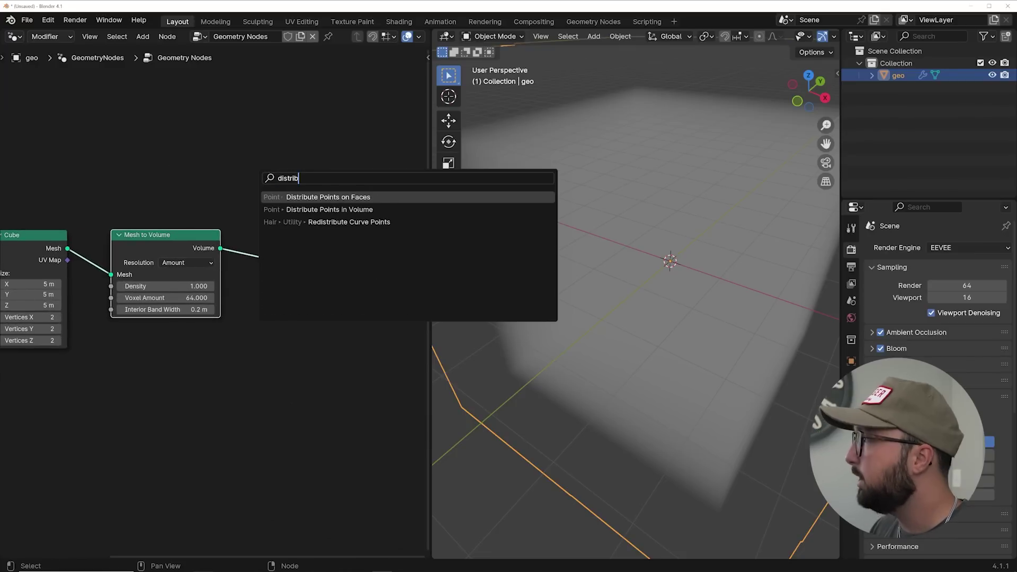
key("Down")
key("Return")
left_click(264, 233)
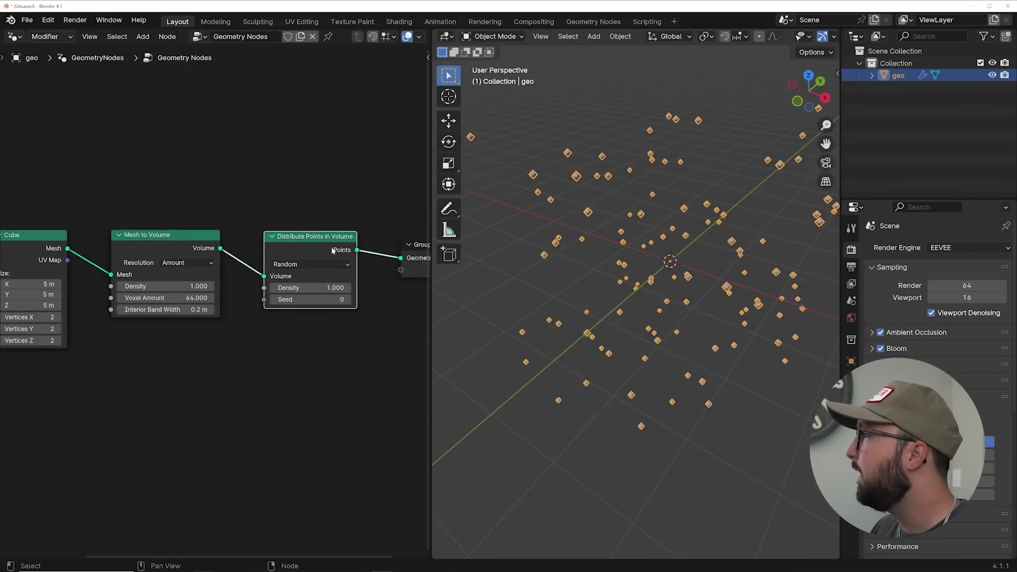
Switch Distribute Points in Volume to Grid mode and set its X, Y and Z spacing to 0.820
left_click(317, 265)
left_click(300, 305)
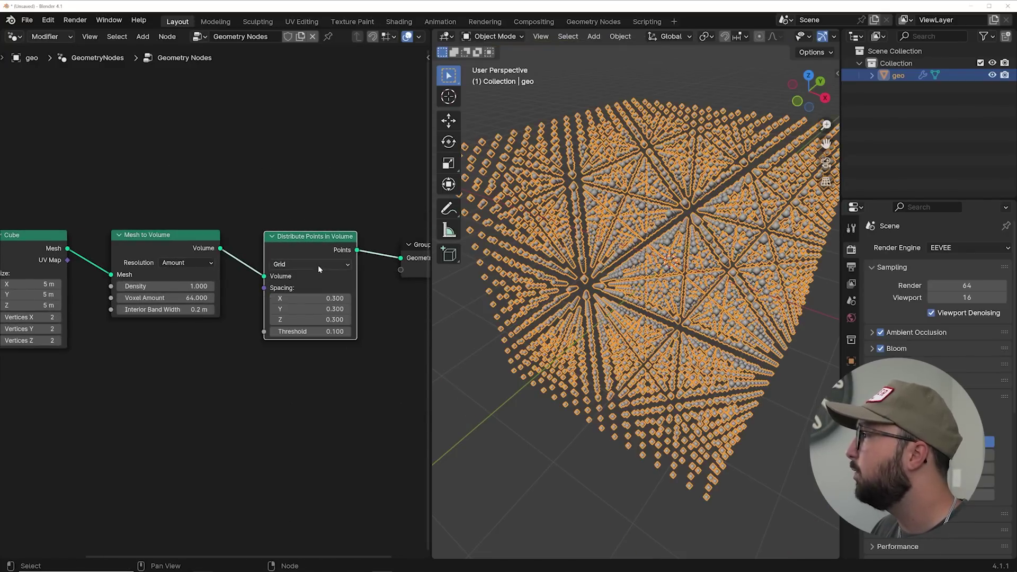
left_click_drag(312, 298, 392, 319)
middle_click_drag(530, 265, 636, 278)
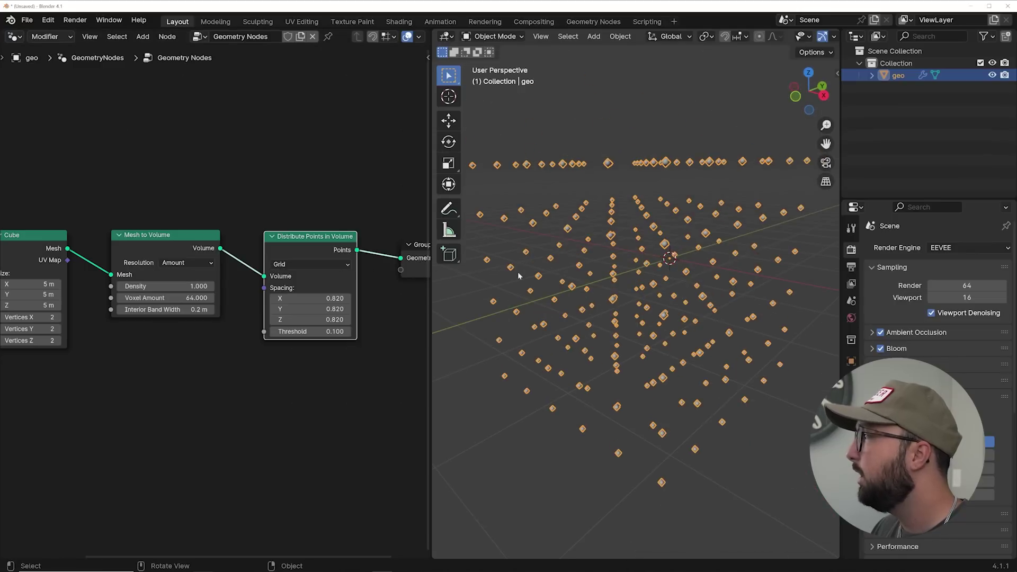
scroll(477, 273, "down", 3)
middle_click_drag(143, 299, 228, 280)
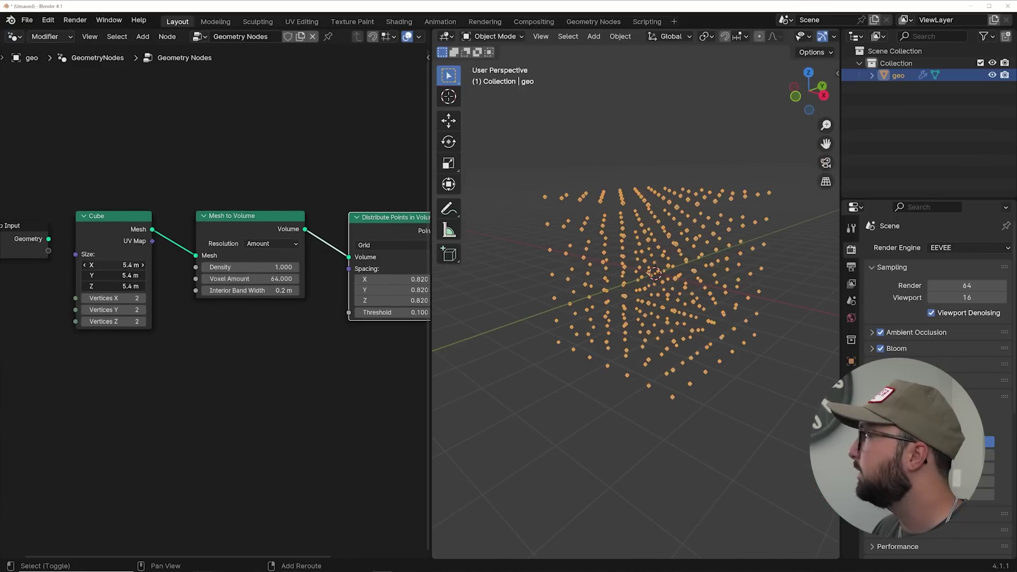
scroll(578, 278, "up", 8)
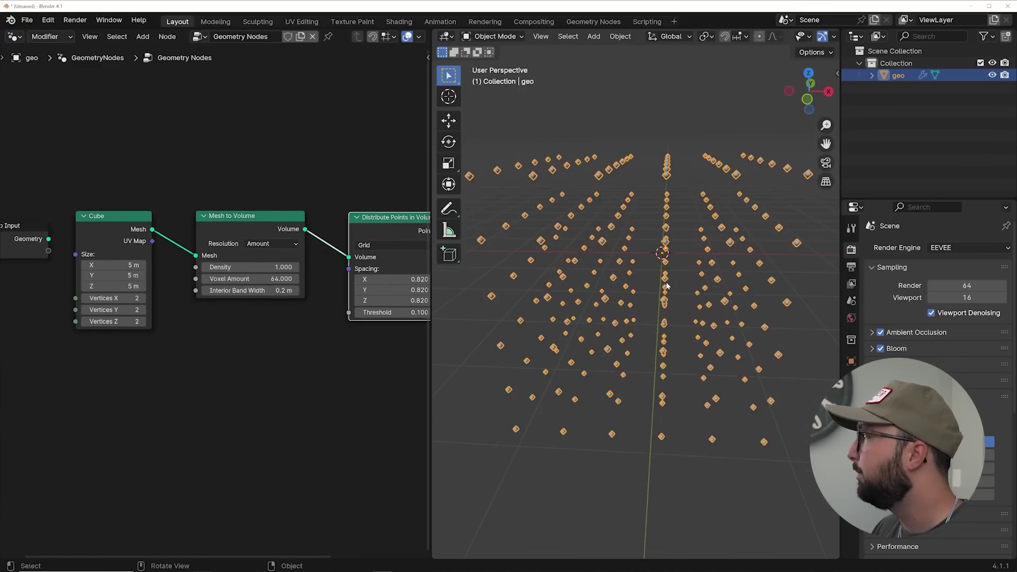
Insert an Instance on Points node between Distribute Points in Volume and the Group Output, placing it below the node chain
scroll(632, 293, "down", 5)
key("shift+a")
type("inst")
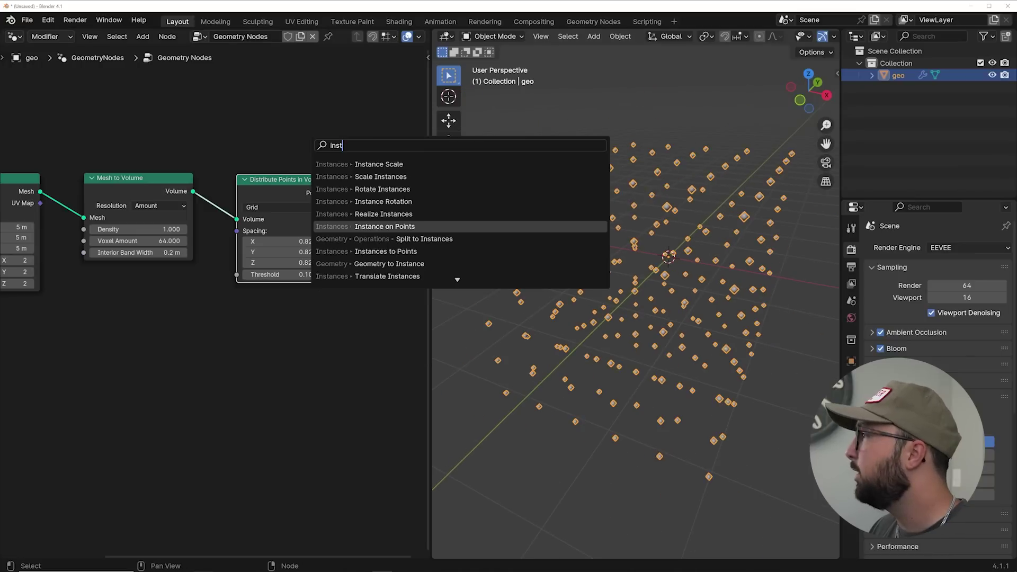
left_click(385, 226)
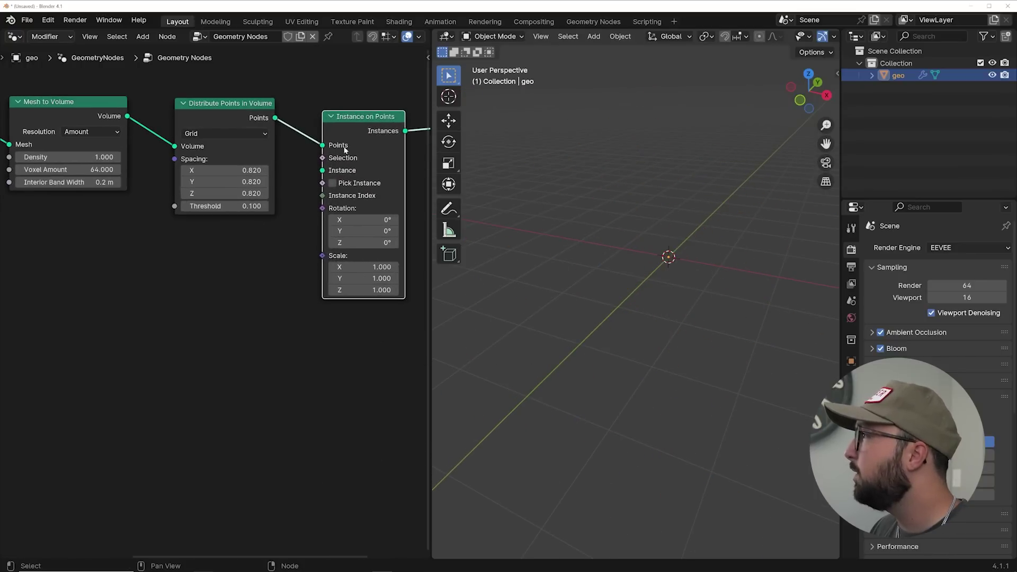
left_click(312, 249)
Add a second Cube node sized 0.74 m on all axes and connect its Mesh to the Instance input of Instance on Points
middle_click_drag(312, 248, 310, 226)
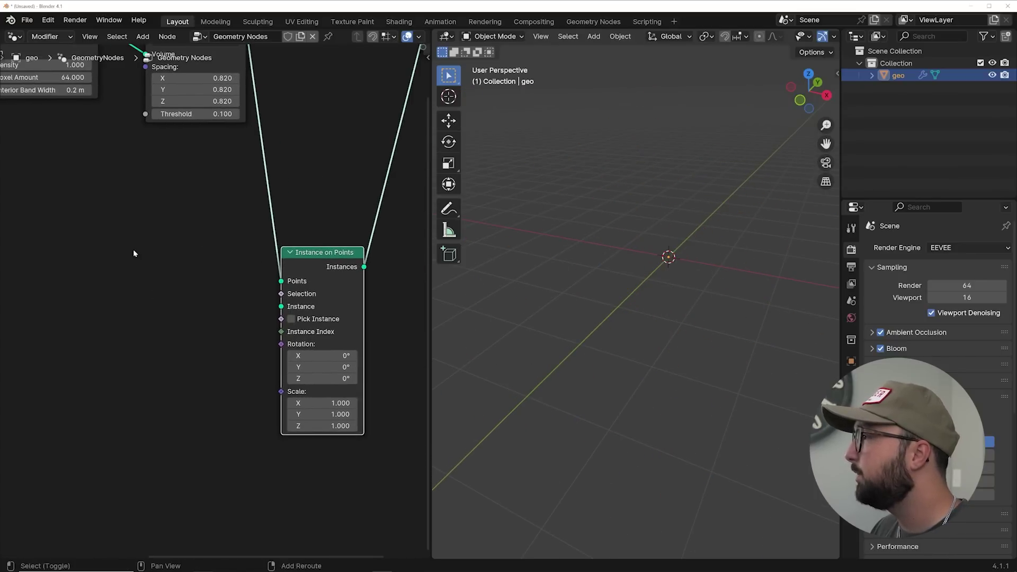
key("shift+a")
type("cube")
key("Return")
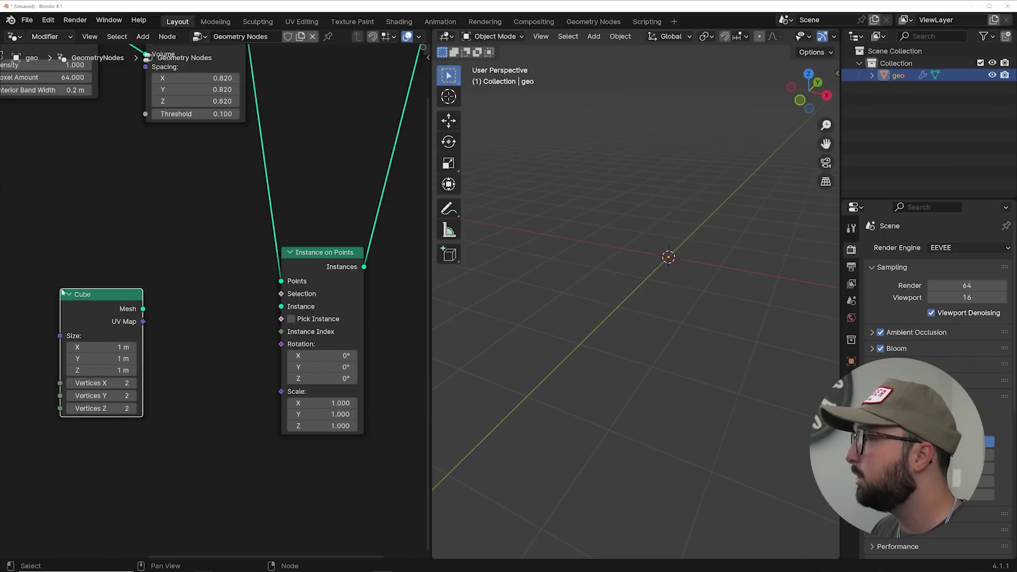
left_click_drag(265, 310, 282, 309)
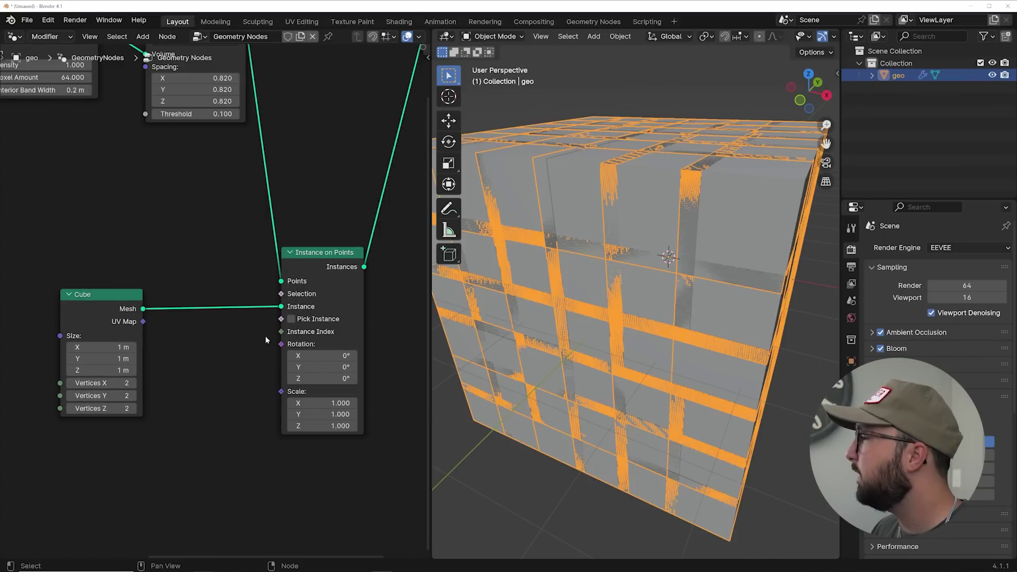
left_click_drag(121, 348, 91, 348)
left_click_drag(137, 243, 135, 238)
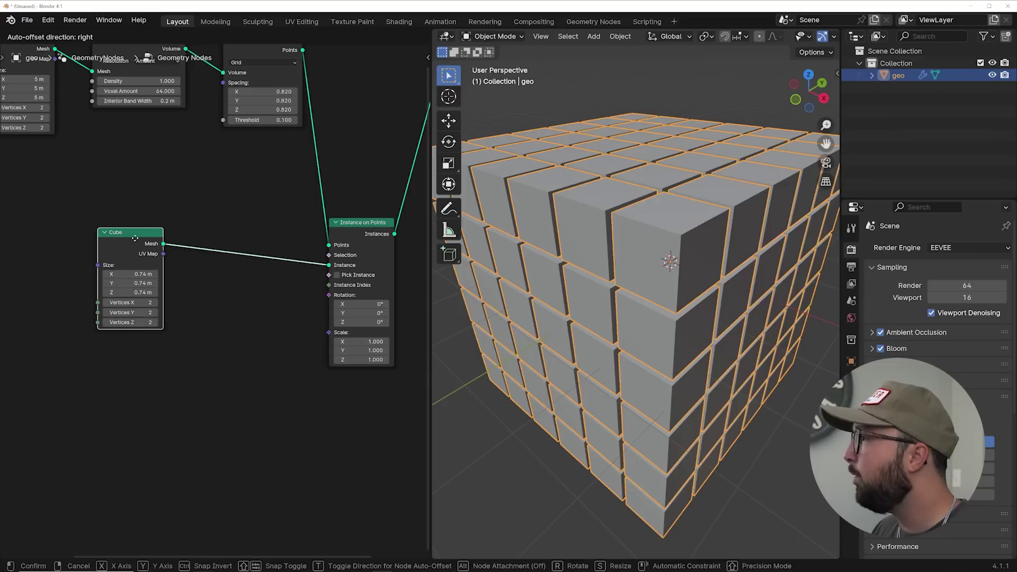
Insert a Geometry to Instance node between the 0.74 m Cube and the Instance input of Instance on Points
key("shift+a")
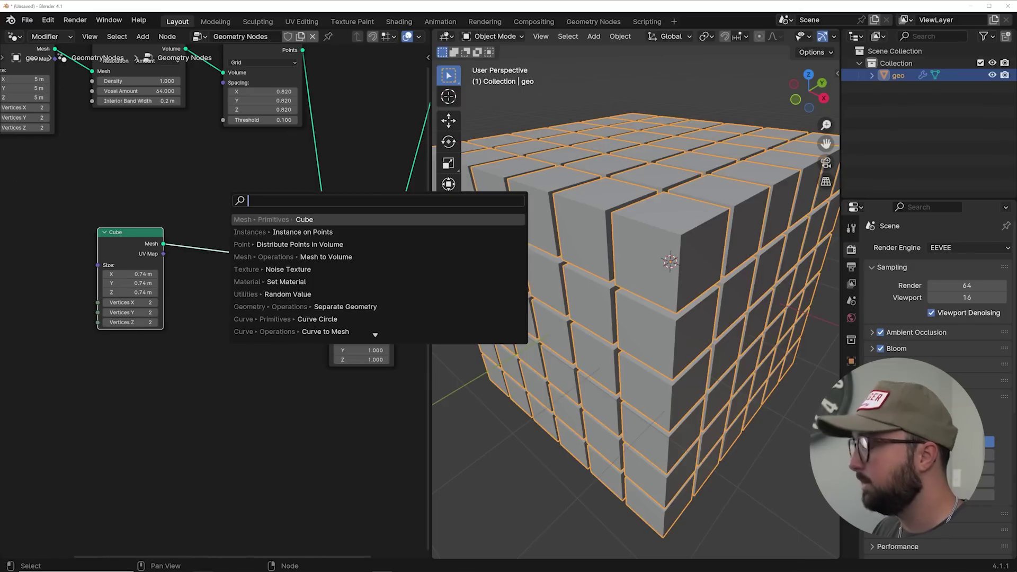
type("geometry to")
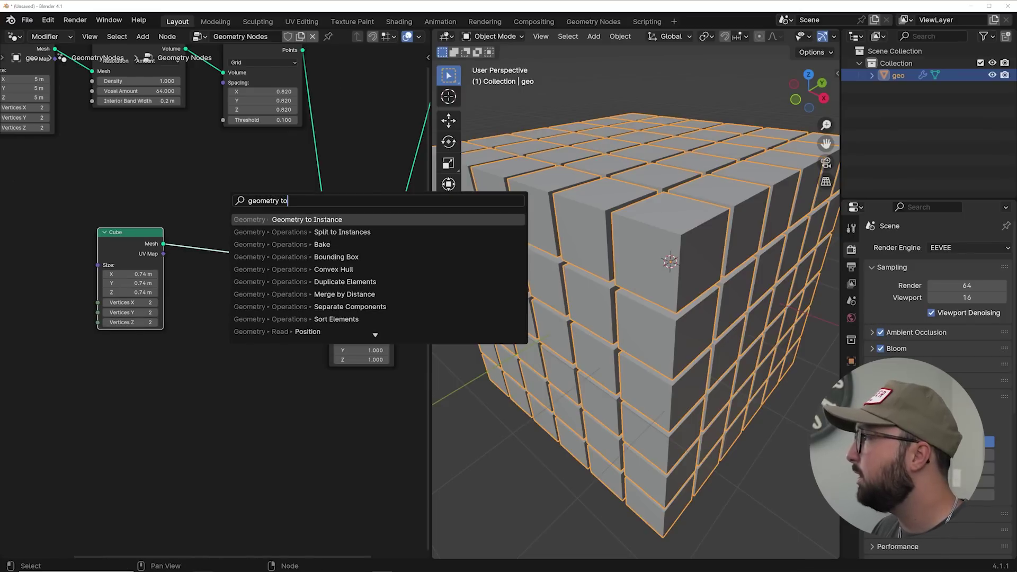
key("Return")
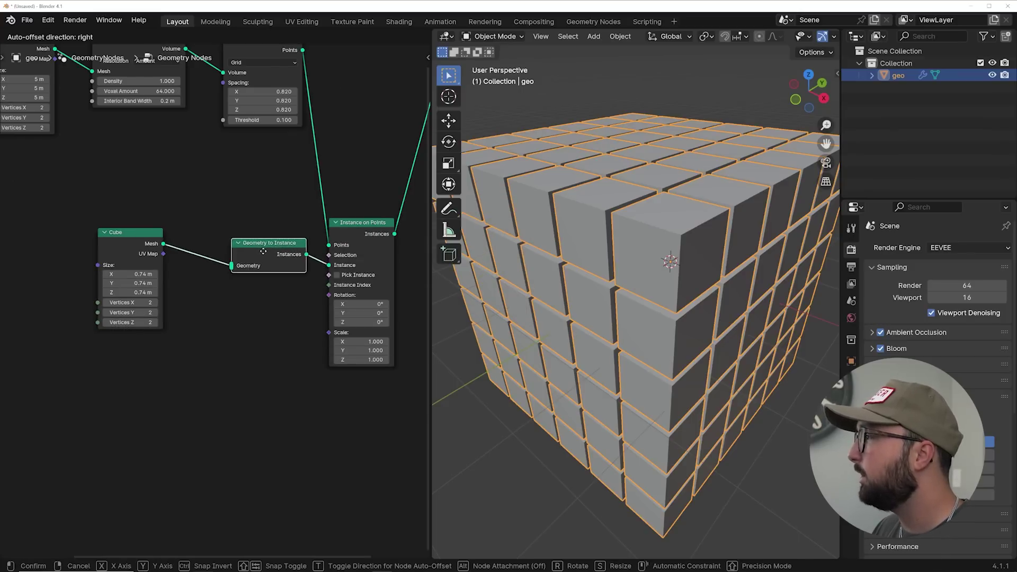
left_click(263, 261)
middle_click_drag(548, 277, 572, 279)
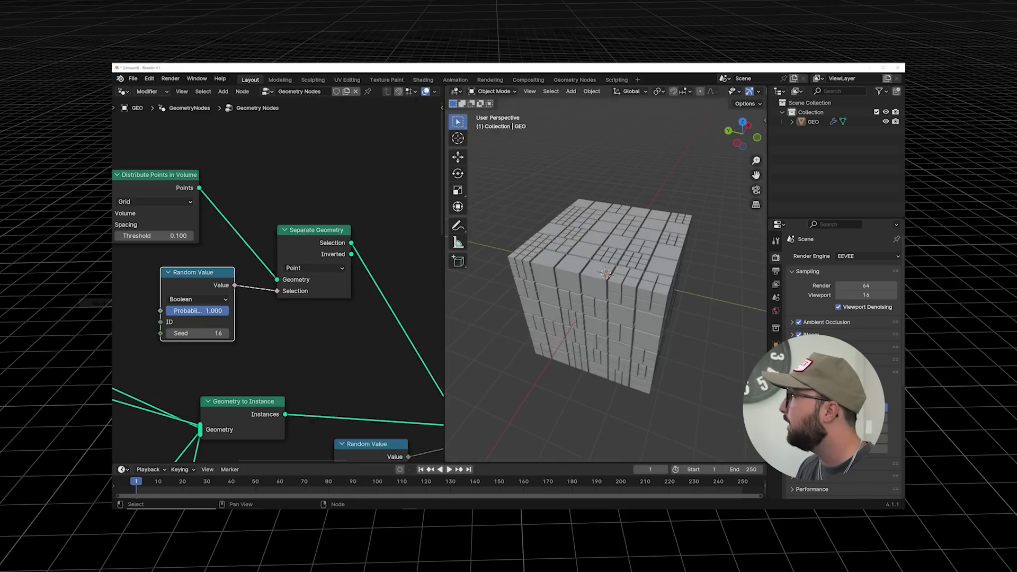
mouse_move(218, 312)
left_mouse_down()
mouse_move(198, 311)
mouse_move(222, 311)
left_mouse_up()
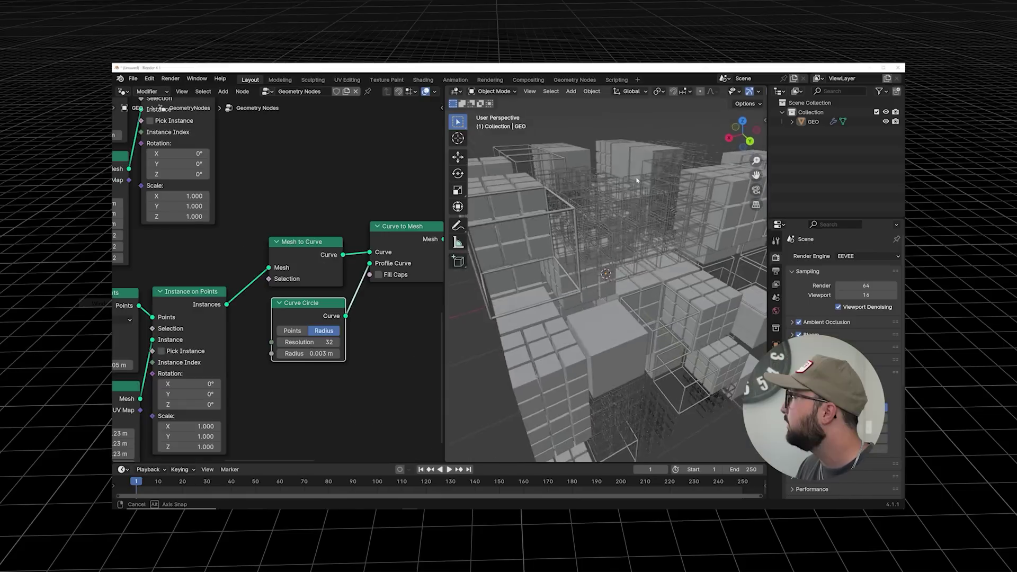
middle_click_drag(625, 255, 646, 265)
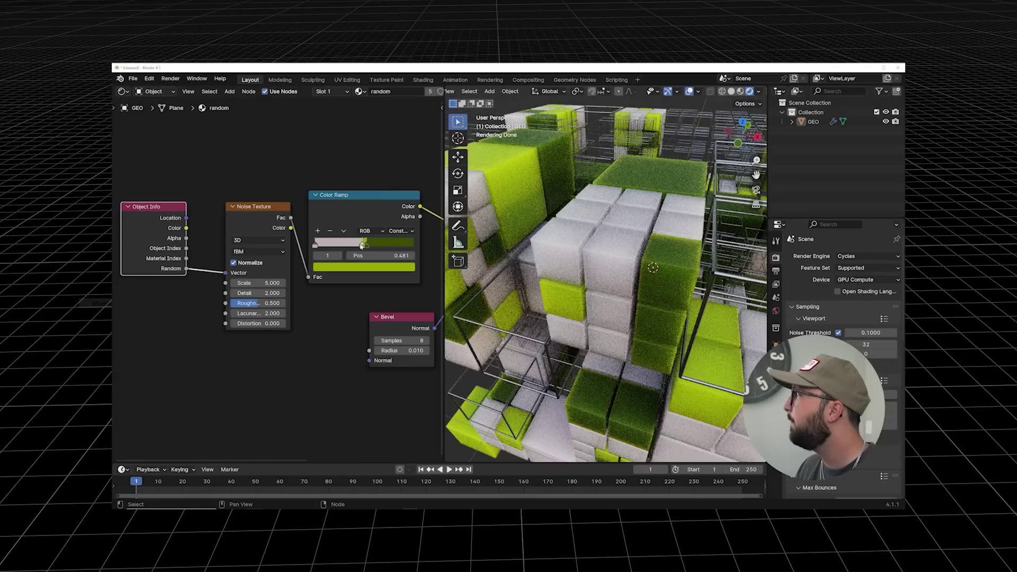
left_click_drag(361, 246, 364, 245)
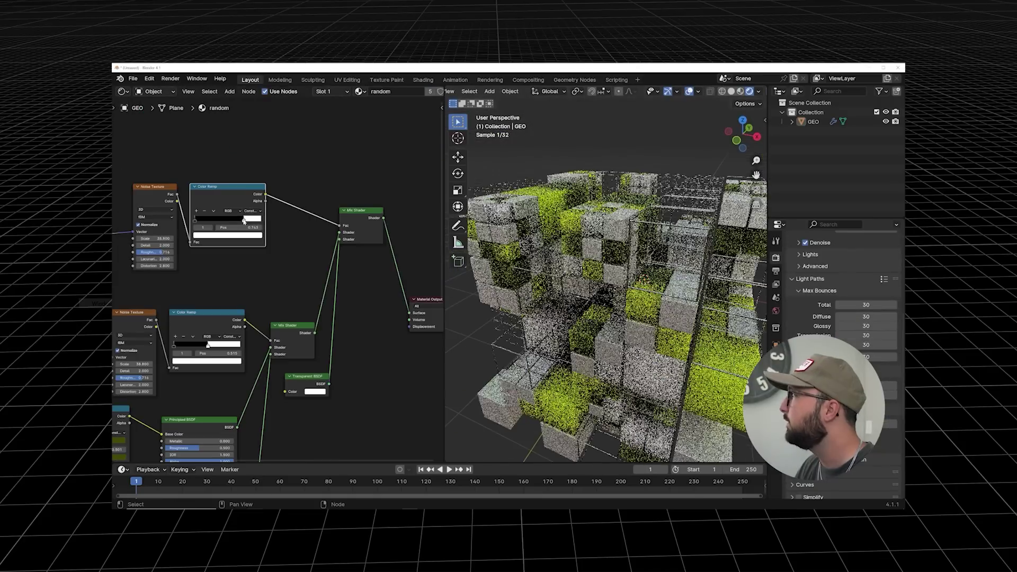
left_click_drag(238, 220, 208, 222)
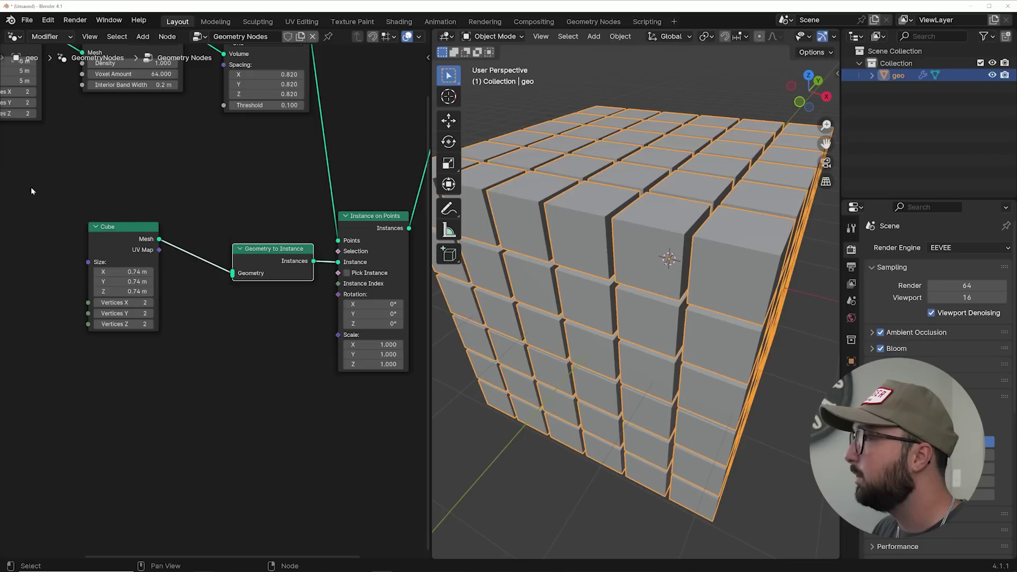
Duplicate the 0.74 m Cube node below the original and connect the copy's Mesh to the Geometry to Instance input
left_click(116, 235)
key("shift+d")
left_click(125, 347)
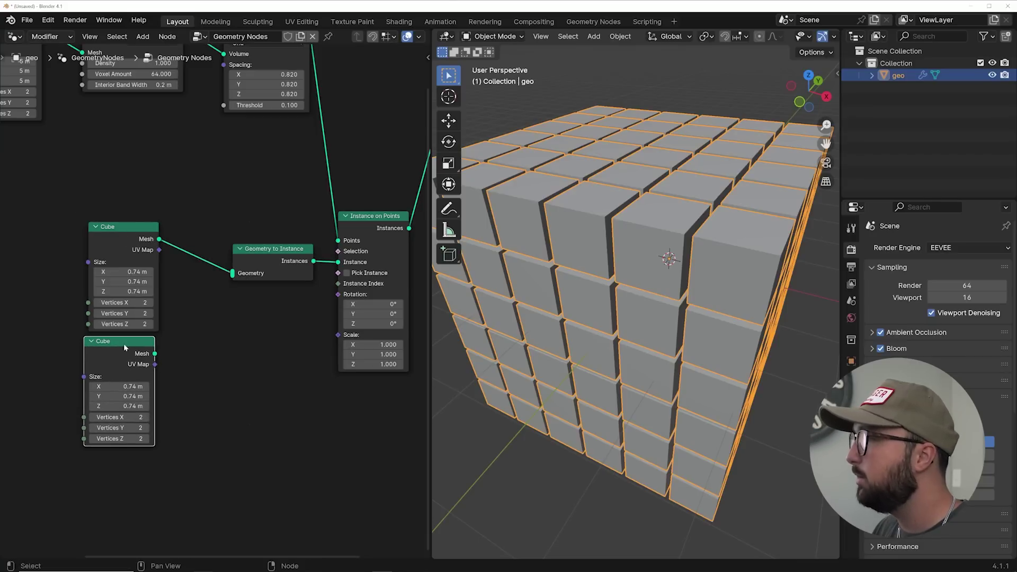
left_click_drag(130, 233, 106, 160)
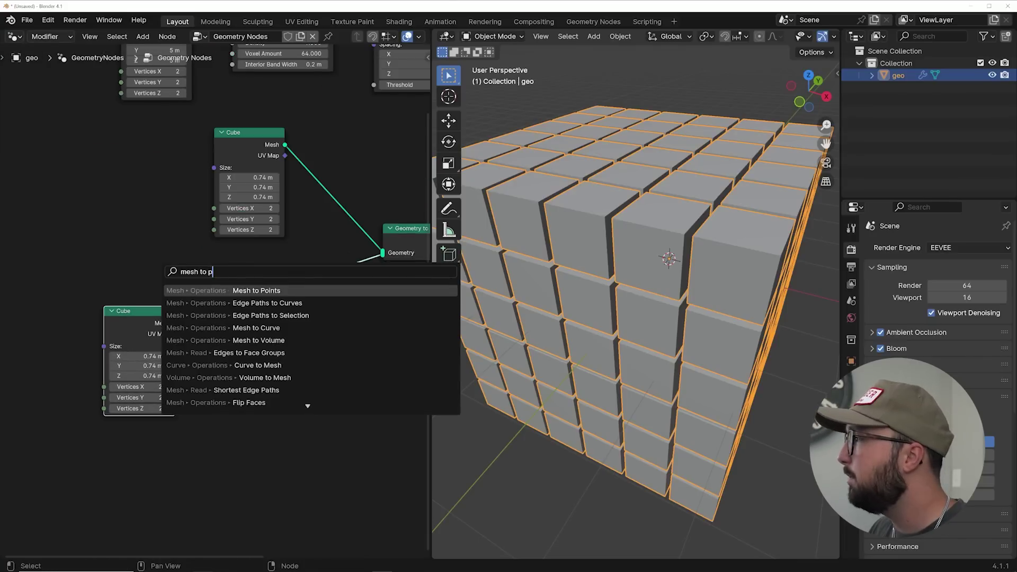
Insert a Mesh to Points node after the duplicated Cube and enable Pick Instance on the Instance on Points node
left_click(242, 291)
left_click(243, 286)
middle_click_drag(291, 283, 259, 297)
left_click(345, 286)
scroll(254, 352, "up", 4)
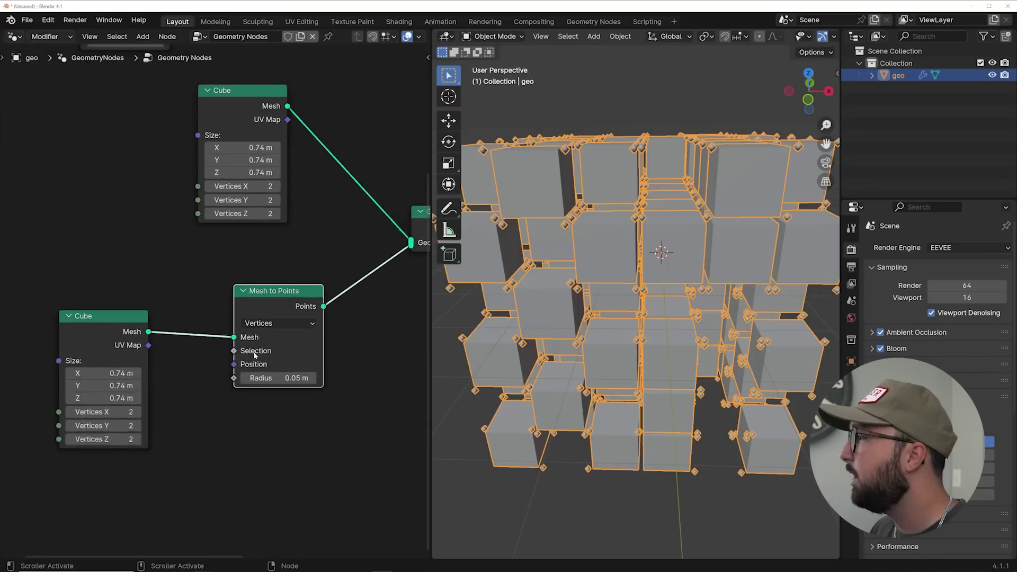
Set the size of the Cube feeding Mesh to Points to 0.37 m on all axes
mouse_move(109, 378)
left_mouse_down()
mouse_move(110, 406)
mouse_move(99, 380)
left_mouse_up()
type("0.4")
key("Return")
mouse_move(579, 324)
middle_mouse_down()
mouse_move(586, 303)
mouse_move(565, 298)
mouse_move(564, 312)
middle_mouse_up()
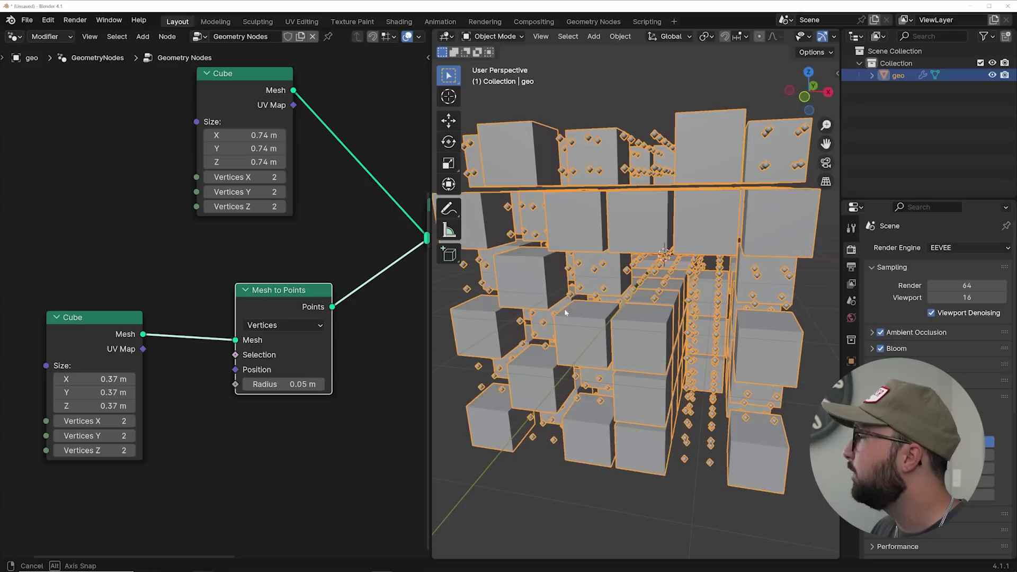
Insert an Instance on Points node between Mesh to Points and Geometry to Instance
left_click_drag(305, 296, 237, 318)
left_click(167, 304)
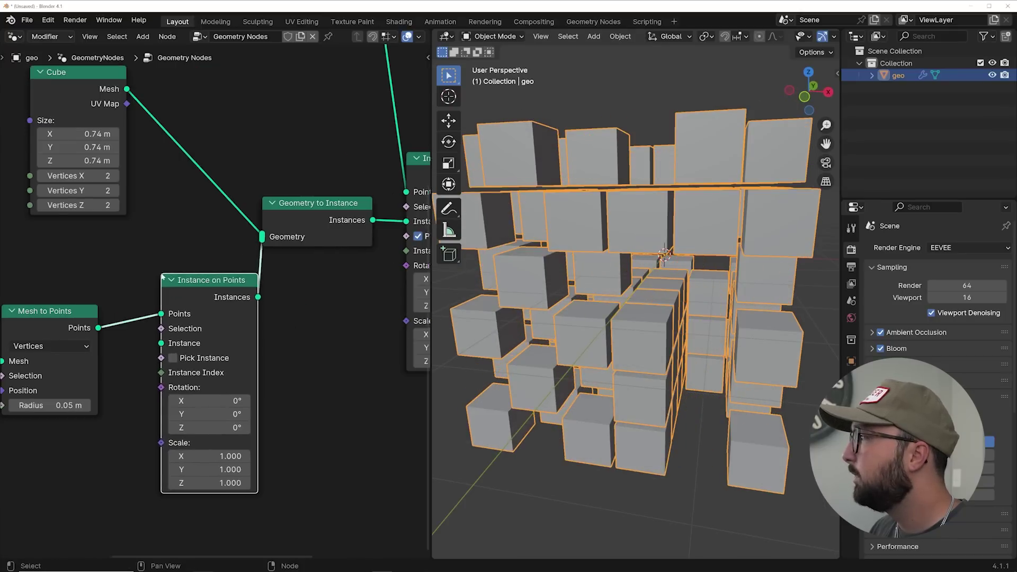
middle_click_drag(168, 304, 227, 244)
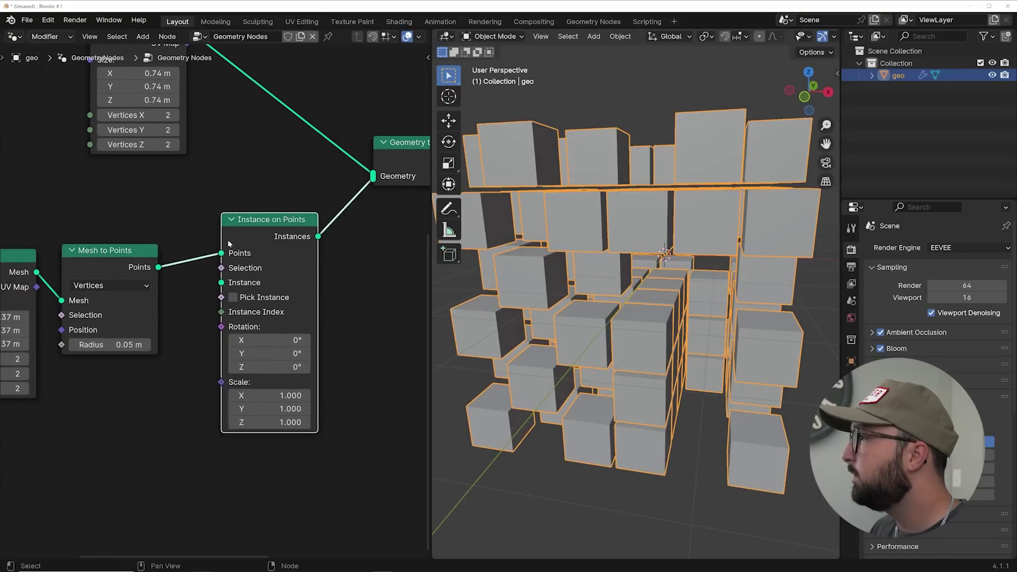
Add a Cube node below Mesh to Points and connect its Mesh to the new Instance on Points node's Instance input
key("shift+a")
left_click(202, 182)
left_click(270, 239)
left_click(73, 369)
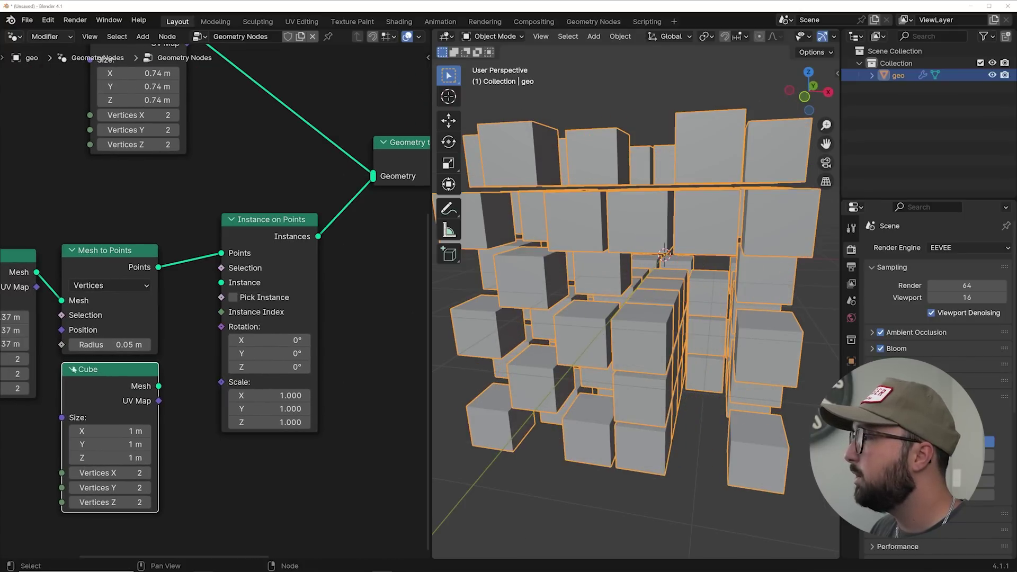
left_click_drag(222, 287, 222, 284)
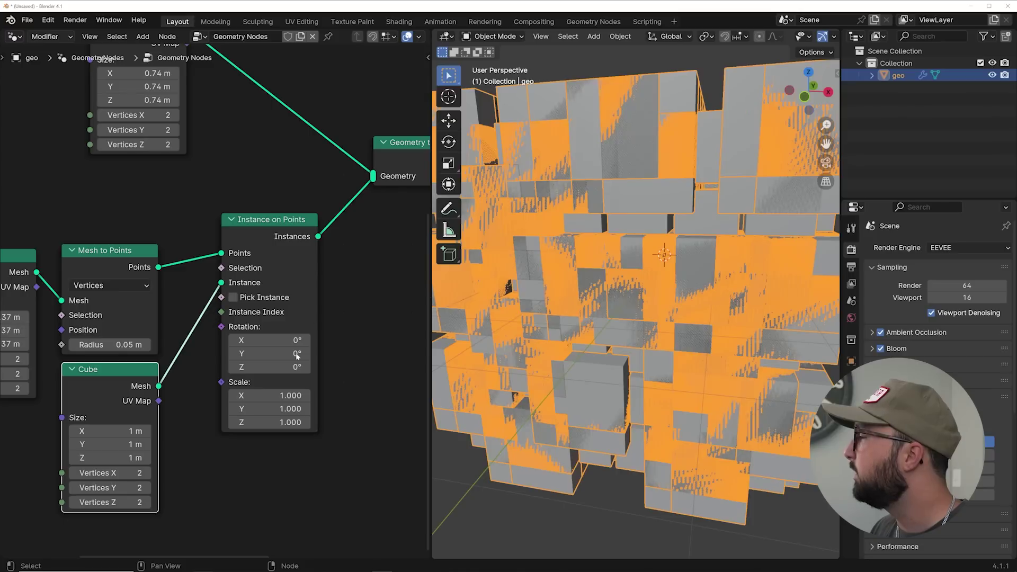
Set the instanced Cube's size to 0.33 m and the Cube feeding Mesh to Points to 0.42 m on all axes
middle_click_drag(85, 408, 198, 390)
mouse_move(233, 416)
left_mouse_down()
mouse_move(232, 441)
mouse_move(183, 442)
mouse_move(231, 413)
left_mouse_up()
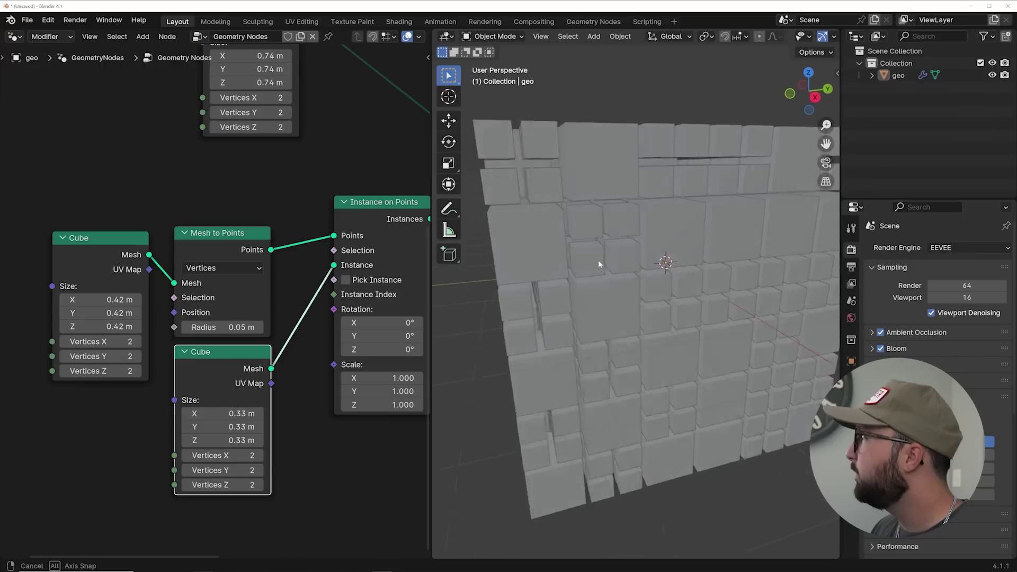
middle_click_drag(599, 260, 689, 286)
Duplicate the whole Cube, Mesh to Points and Instance on Points branch below itself and connect the copy to Geometry to Instance
scroll(278, 252, "down", 3)
left_click_drag(277, 251, 253, 273)
left_click_drag(273, 231, 158, 344)
middle_click_drag(202, 344, 182, 300)
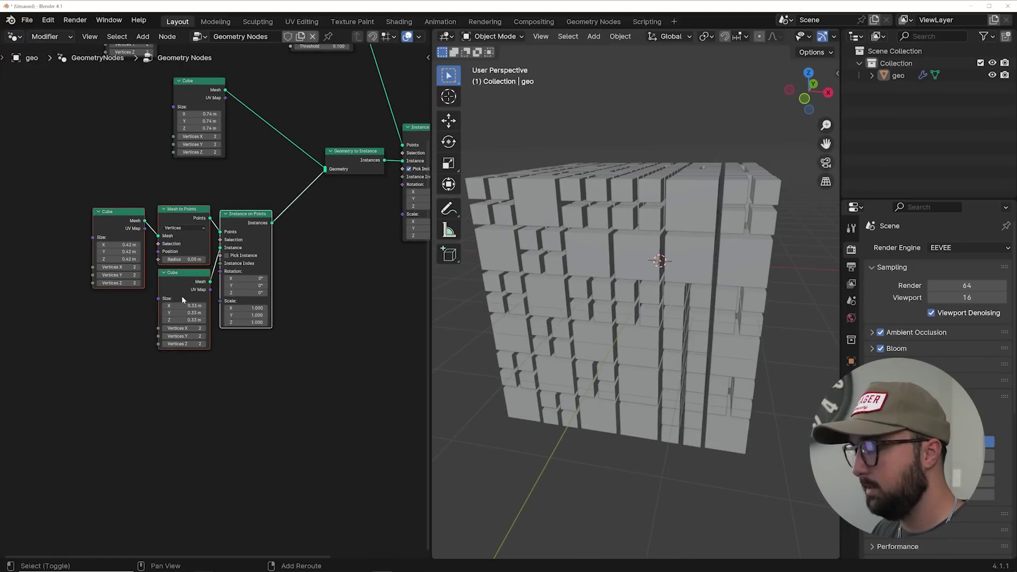
key("shift+d")
left_click(180, 460)
left_click_drag(270, 382, 327, 180)
left_click_drag(326, 177, 326, 177)
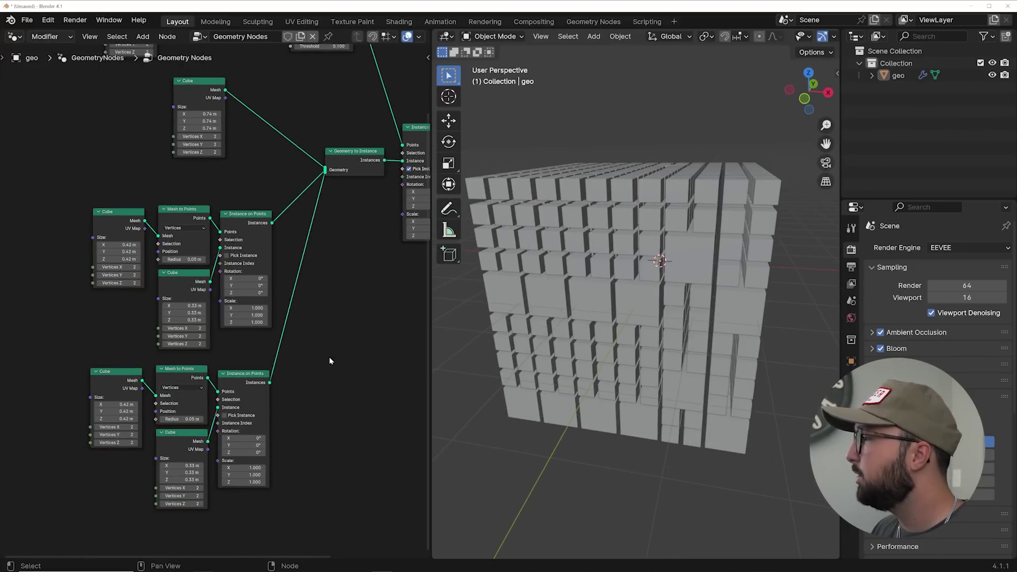
Set the X, Y and Z vertices of the duplicated branch's Cube feeding Mesh to Points to 3
scroll(97, 223, "up", 5)
middle_click_drag(97, 223, 160, 243)
mouse_move(147, 222)
left_mouse_down()
mouse_move(145, 237)
mouse_move(151, 211)
left_mouse_up()
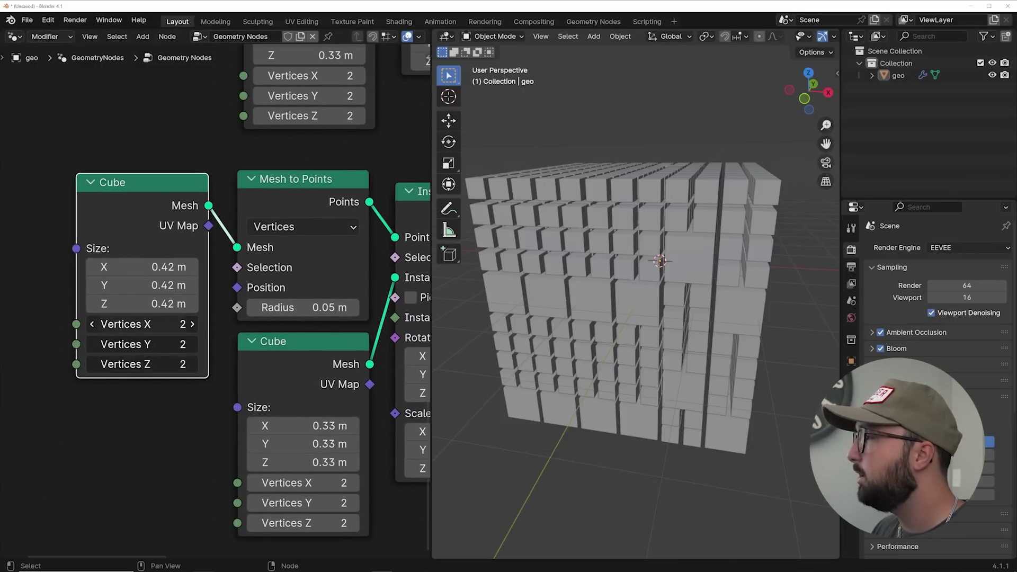
type("3")
key("Return")
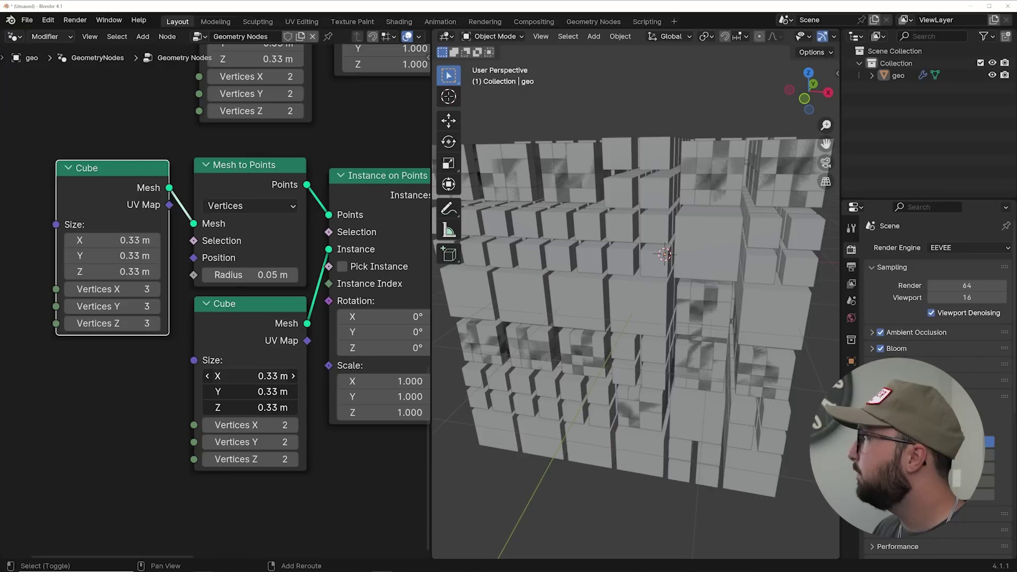
Set the duplicated branch's instanced Cube to 0.23 m and its point-generating Cube to 0.51 m on all axes
mouse_move(249, 376)
left_mouse_down()
mouse_move(270, 376)
mouse_move(255, 376)
left_mouse_up()
left_click_drag(255, 376, 249, 376)
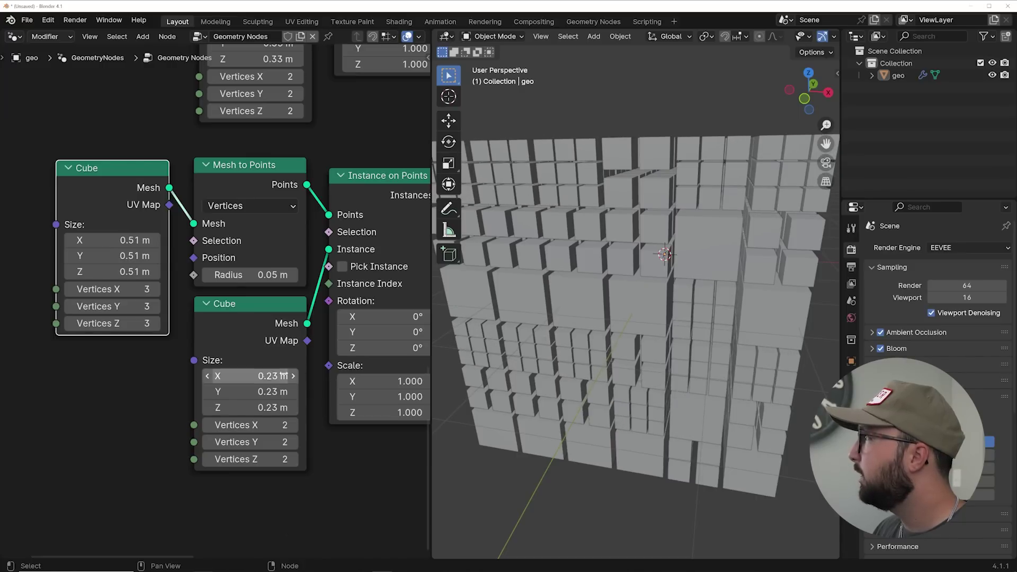
middle_click_drag(636, 281, 641, 231)
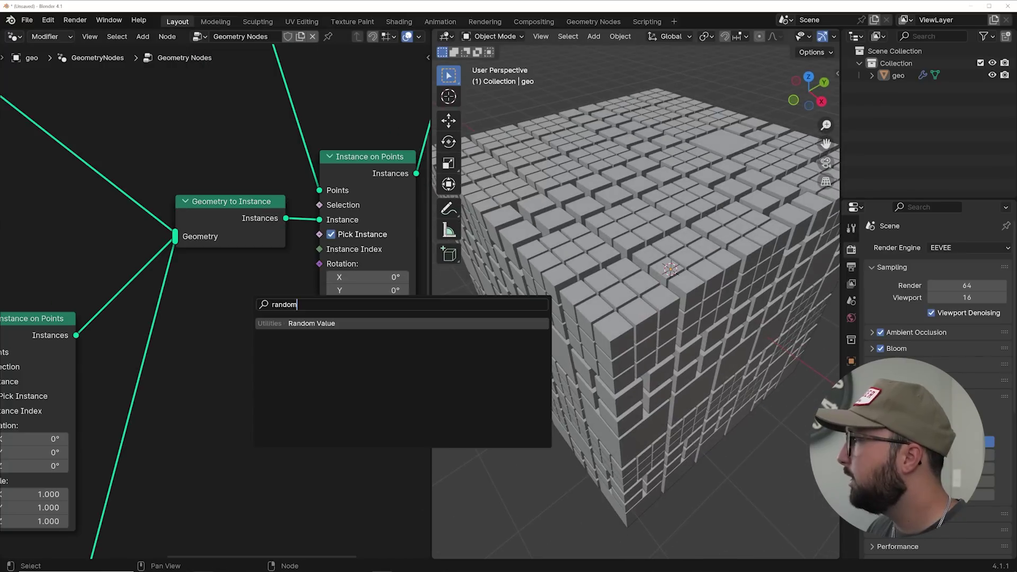
Add an Integer Random Value node, connect it to the main Instance on Points node's Instance Index, and set its seed to 31
key("Return")
left_click(199, 256)
left_click(244, 305)
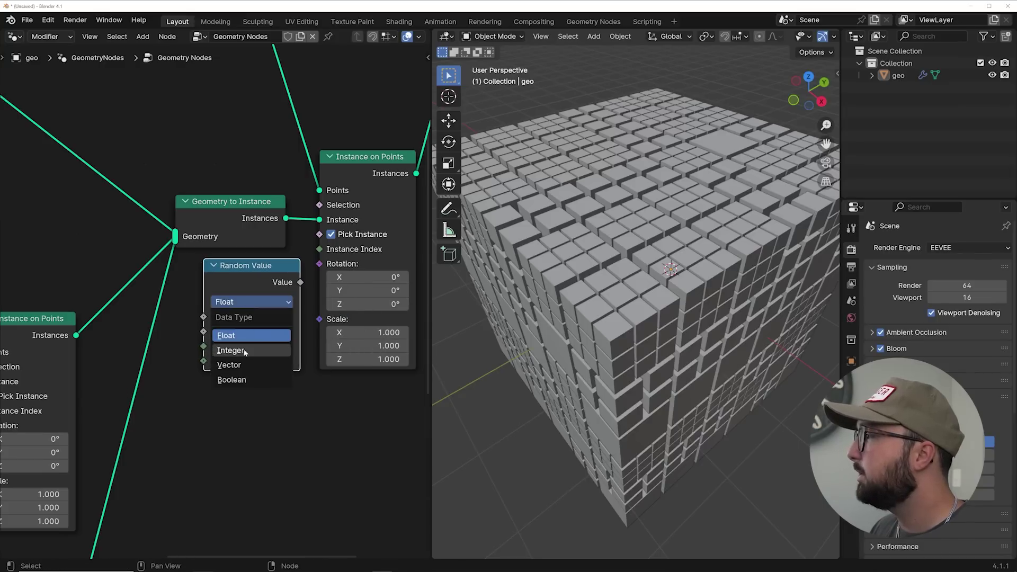
left_click(247, 347)
left_click_drag(259, 280, 249, 284)
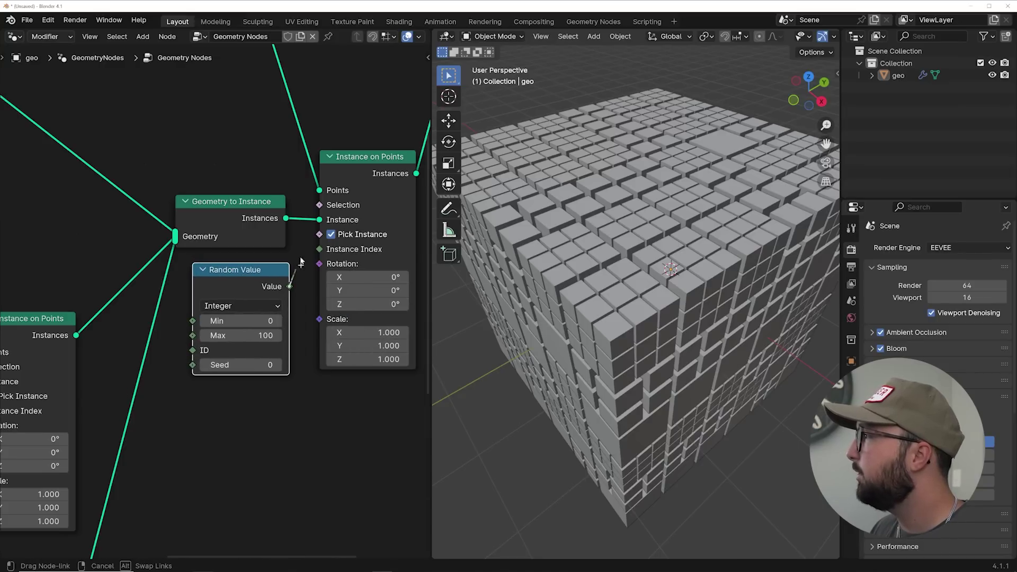
left_click_drag(314, 253, 318, 249)
left_click_drag(244, 358, 317, 359)
Collapse the 0.74 m Cube node, duplicate it, and connect the copy to Geometry to Instance
scroll(86, 259, "down", 6)
middle_click_drag(86, 259, 200, 320)
left_click(154, 221)
key("h")
key("shift+d")
left_click(207, 256)
left_click_drag(301, 325, 306, 325)
middle_click_drag(532, 250, 618, 216)
Insert a Separate Geometry node between Distribute Points in Volume and Instance on Points
scroll(214, 301, "up", 1)
left_click_drag(172, 249, 158, 233)
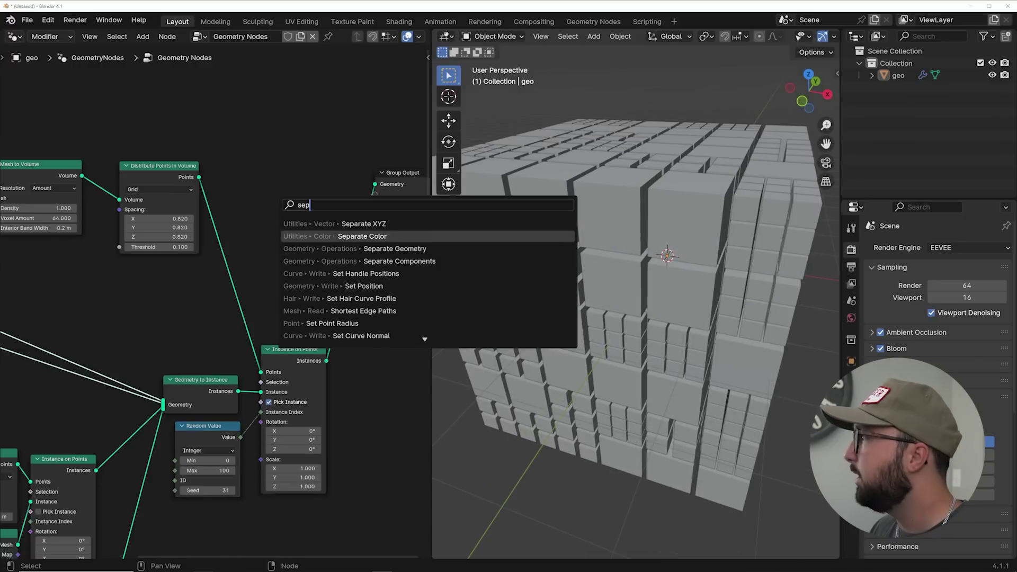
left_click(339, 249)
left_click(214, 221)
left_click_drag(261, 224, 273, 177)
Duplicate the Random Value node as Boolean, connect it to Separate Geometry's Selection, and set its probability to 0.167
key("shift+d")
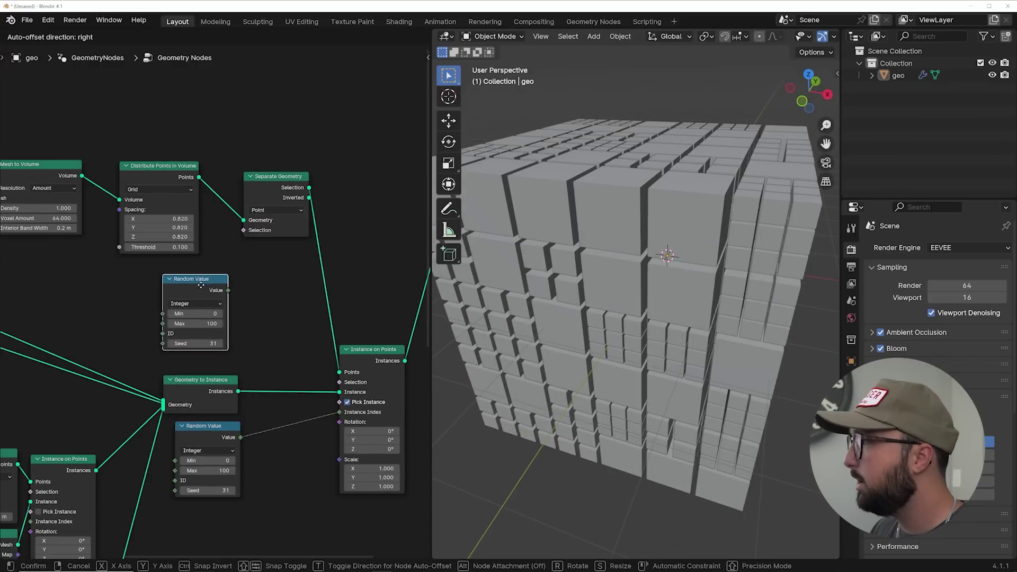
left_click(200, 277)
left_click(197, 297)
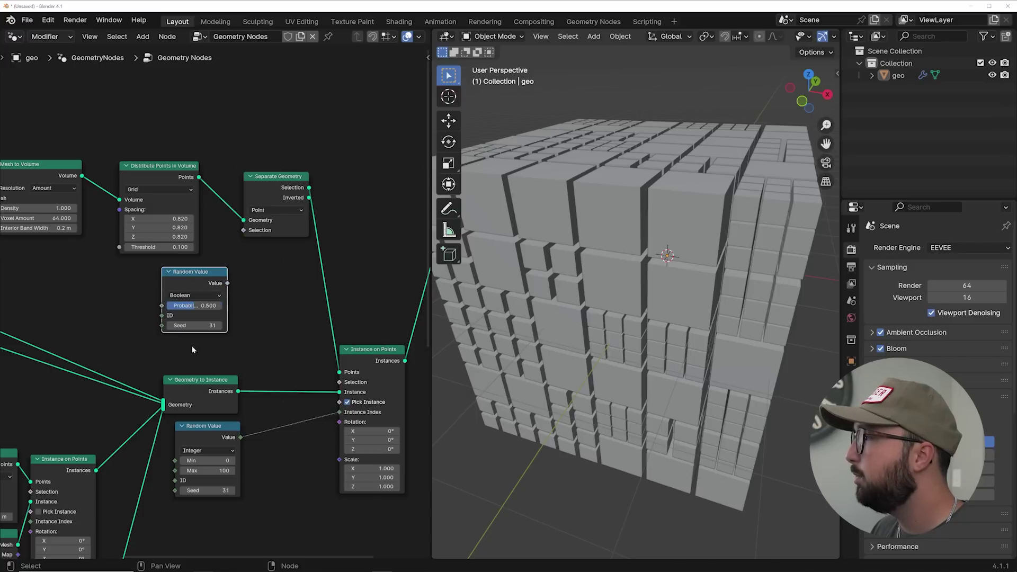
left_click_drag(244, 234, 243, 232)
mouse_move(193, 305)
left_mouse_down()
mouse_move(167, 306)
mouse_move(176, 306)
left_mouse_up()
Switch to the browser to view the Cubisms reference artwork on Behance, and return to Blender
mouse_move(386, 567)
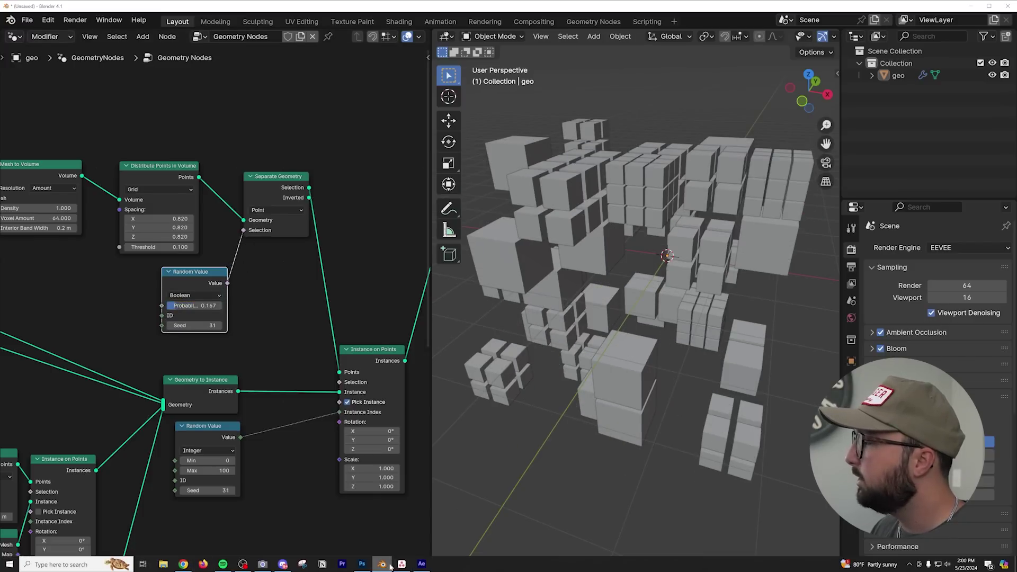
left_click(183, 564)
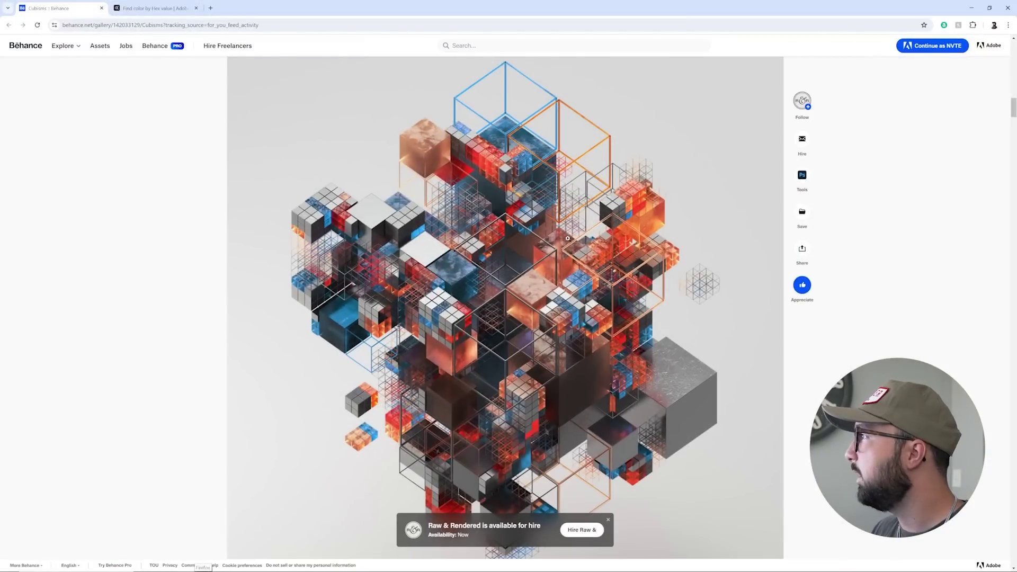
left_click(972, 8)
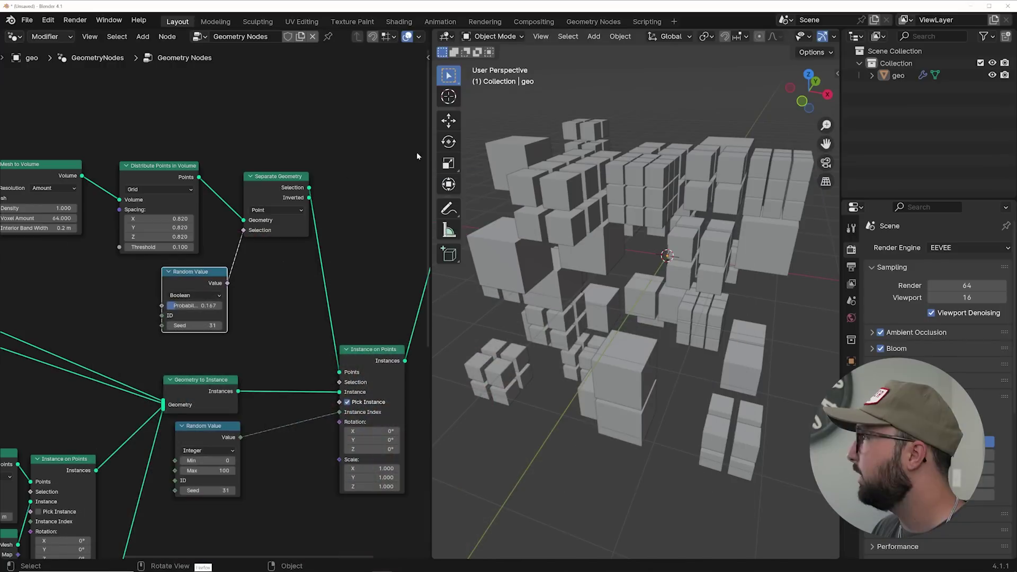
Set the Boolean Random Value's probability to 0.489 and its seed to 35, with Separate Geometry moved slightly
left_click_drag(291, 182, 279, 173)
middle_click_drag(663, 249, 725, 270)
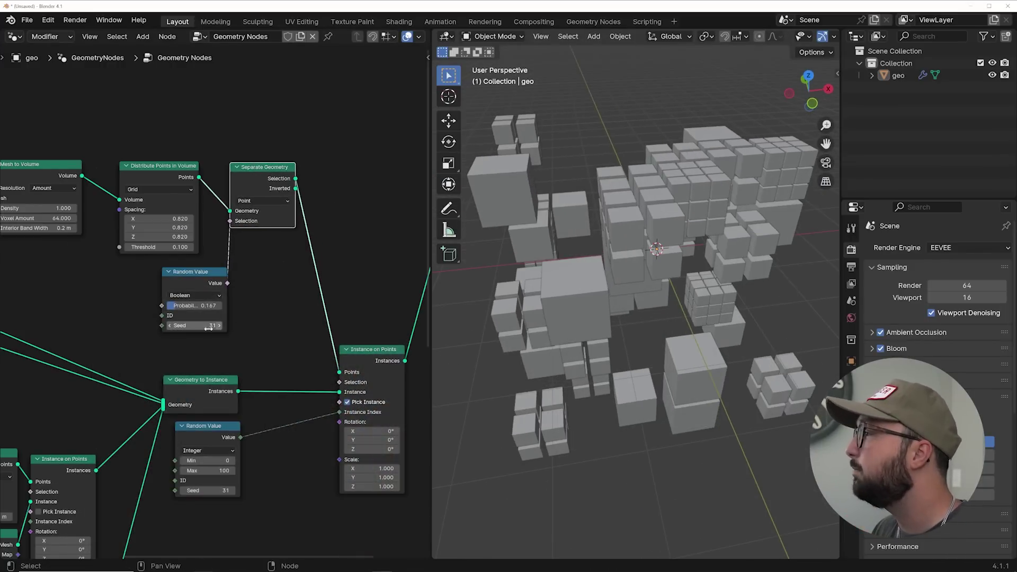
mouse_move(196, 305)
left_mouse_down()
mouse_move(223, 309)
mouse_move(191, 309)
left_mouse_up()
middle_click_drag(609, 324, 511, 311)
scroll(210, 297, "up", 1)
left_click_drag(206, 306, 201, 306)
middle_click_drag(543, 305, 750, 279)
left_click_drag(207, 306, 233, 327)
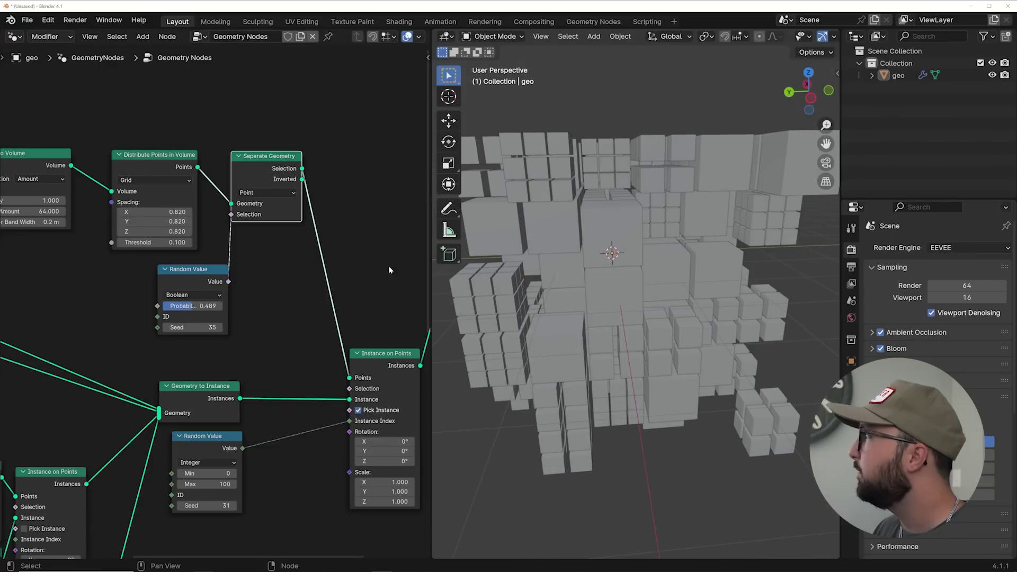
Open the viewport shading options for the solid view
scroll(832, 36, "down", 5)
left_click(830, 36)
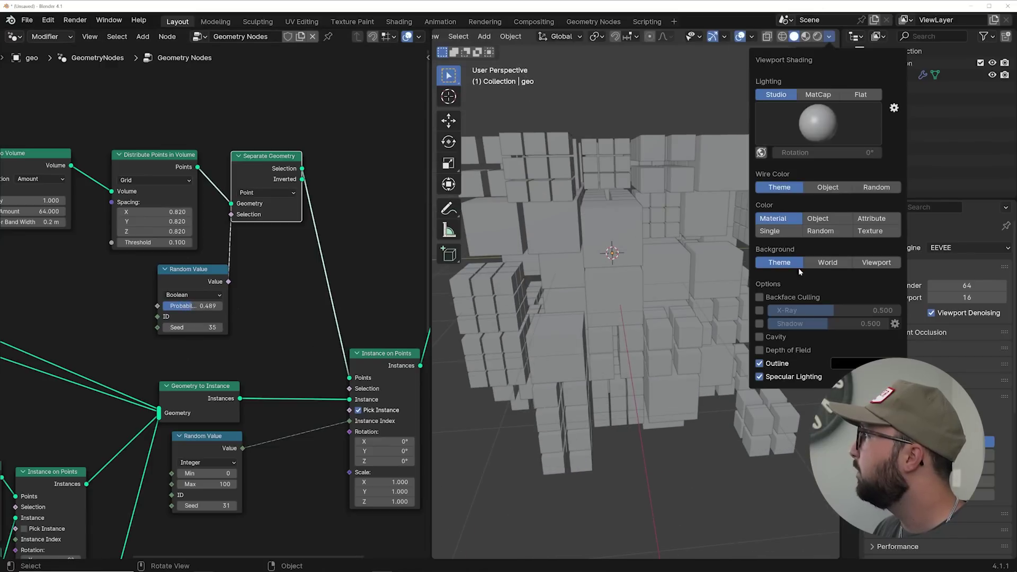
mouse_move(704, 222)
middle_mouse_down()
mouse_move(650, 168)
mouse_move(727, 215)
middle_mouse_up()
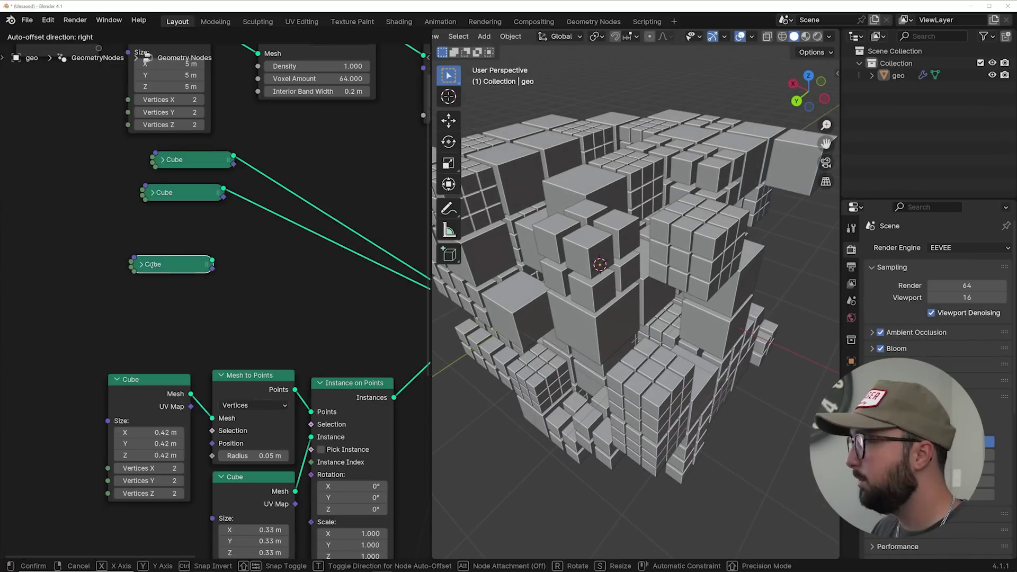
Place a third collapsed Cube copy below the other two and connect its Mesh to Geometry to Instance
left_click(239, 270)
middle_click_drag(238, 271, 129, 243)
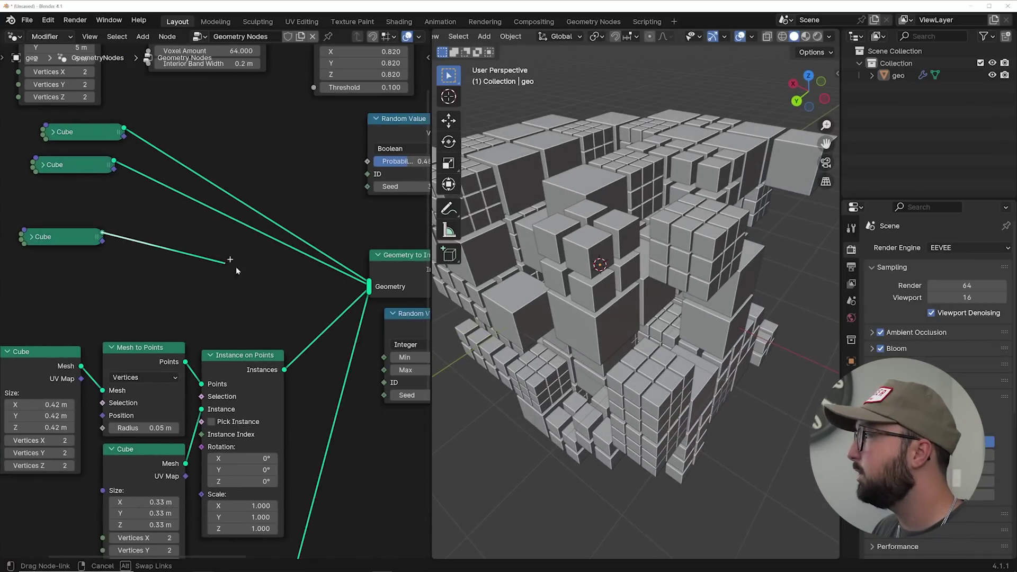
left_click_drag(351, 290, 364, 288)
middle_click_drag(121, 232, 282, 240)
left_click_drag(254, 244, 173, 240)
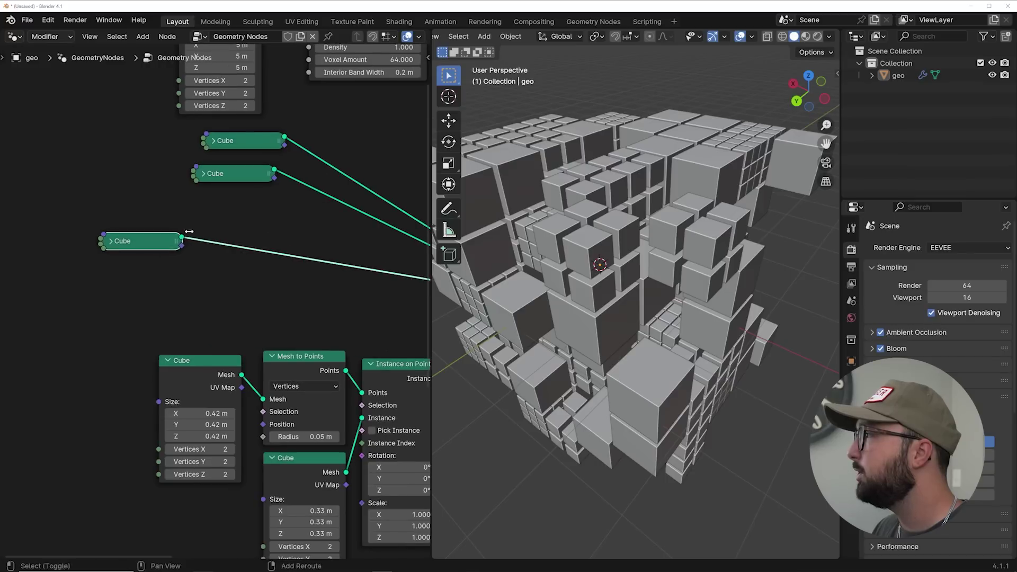
Insert a Mesh to Curve node between the third collapsed Cube and Geometry to Instance
key("shift+a")
left_click(233, 223)
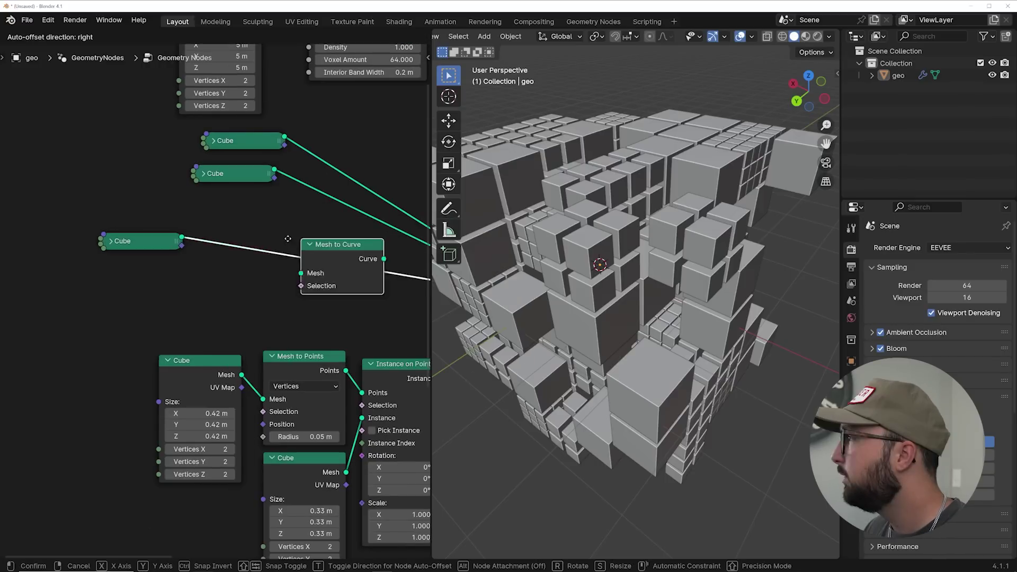
left_click(202, 228)
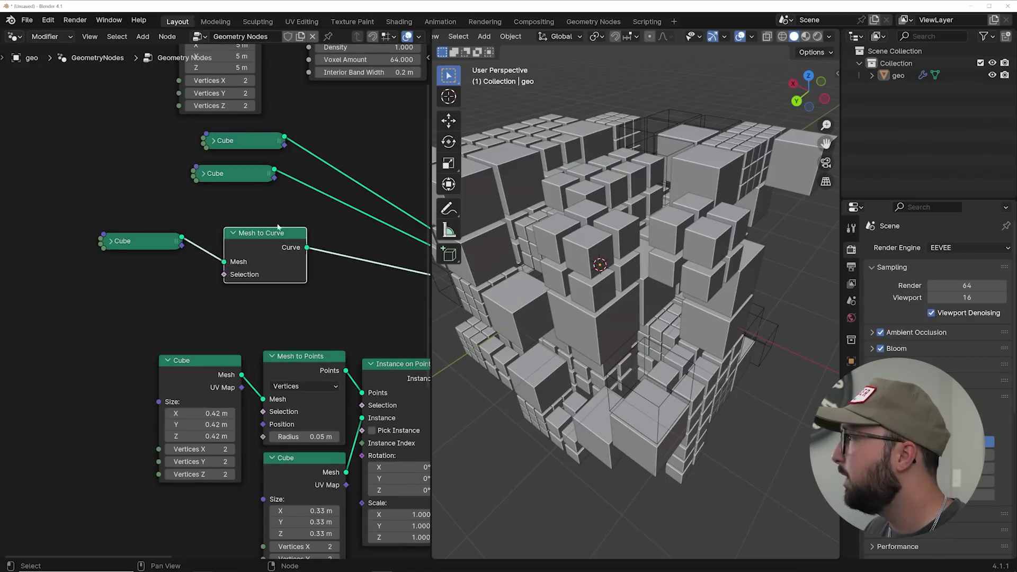
Insert a Curve to Mesh node between Mesh to Curve and Geometry to Instance
key("shift+a")
left_click(309, 221)
type("curve to")
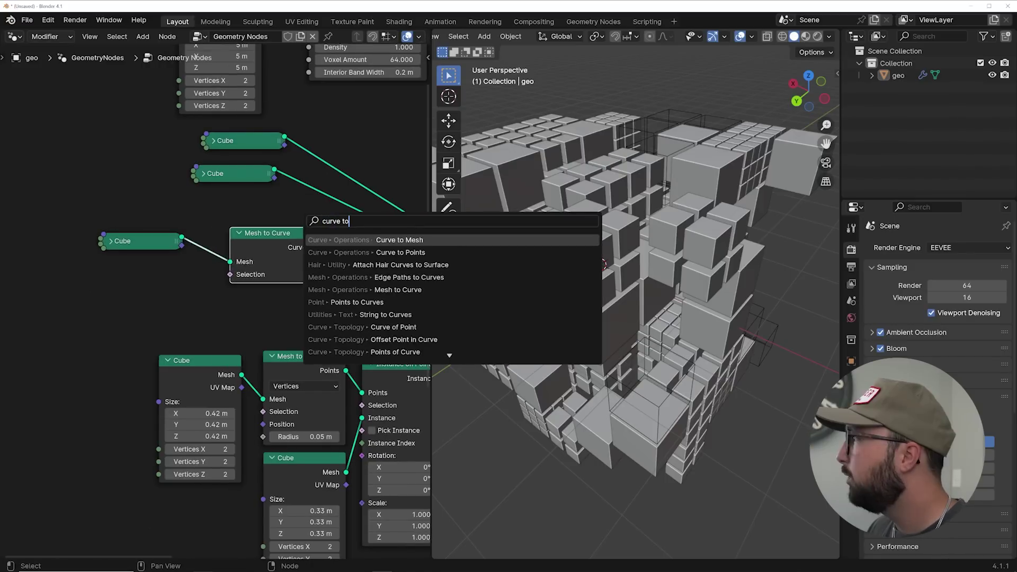
key("Return")
middle_click_drag(311, 245, 241, 235)
scroll(240, 235, "down", 3)
left_click(218, 249)
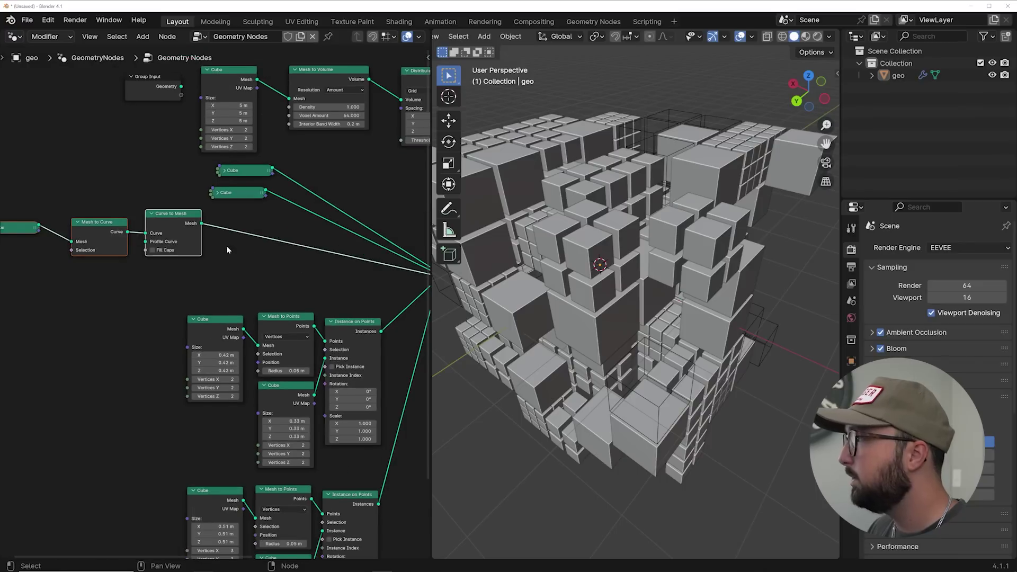
Add a Curve Circle node below Mesh to Curve and connect its Curve to the Profile Curve of Curve to Mesh
middle_click_drag(218, 249, 316, 249)
key("shift+a")
left_click(244, 166)
type("circ")
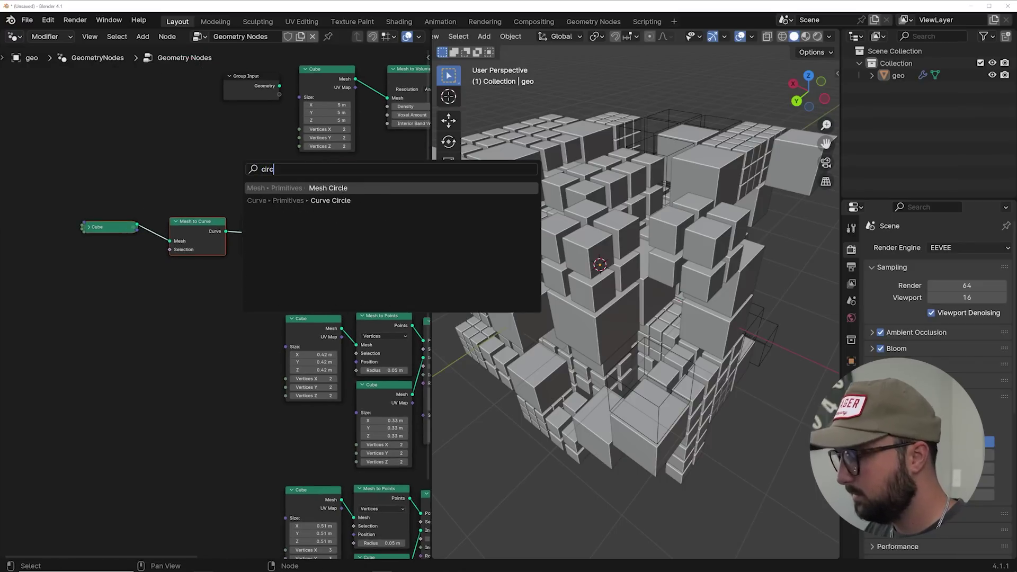
key("Down")
key("Return")
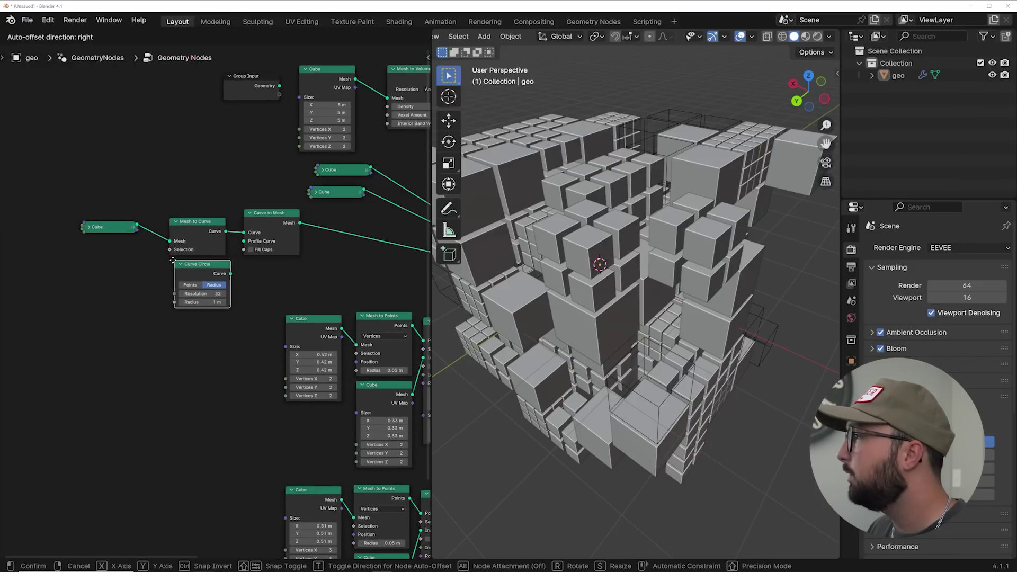
left_click(186, 265)
scroll(183, 261, "up", 1)
scroll(211, 265, "up", 2)
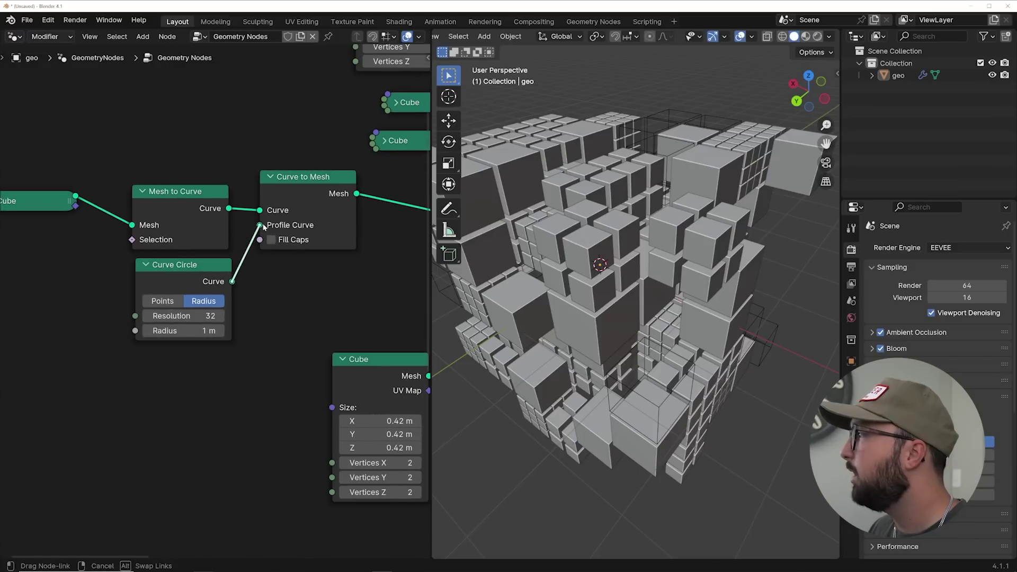
left_click_drag(263, 227, 264, 230)
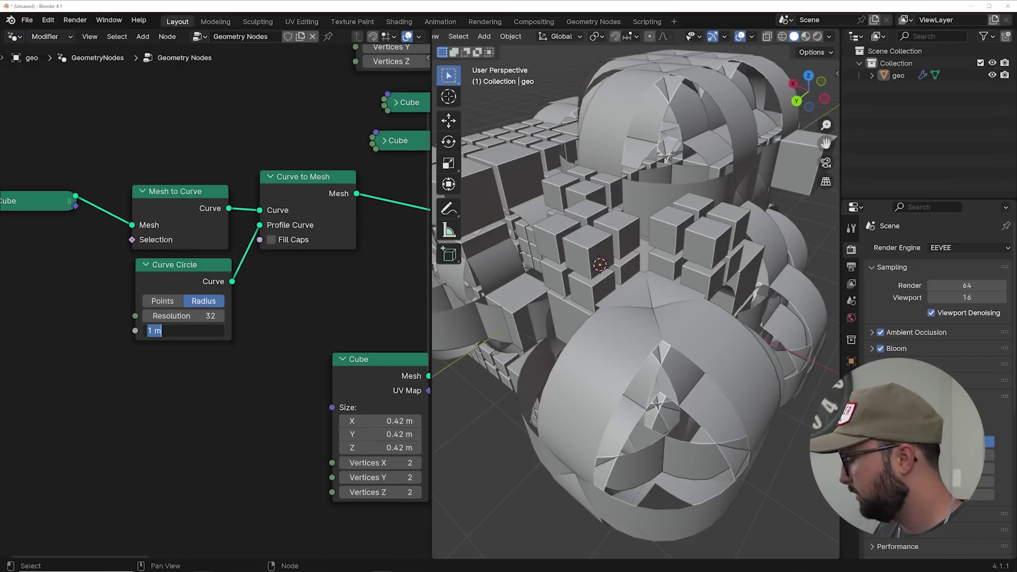
Set the Curve Circle's radius to 0.01 m to thin the wireframe cubes
type(".01")
key("Return")
middle_click_drag(638, 307, 642, 343)
Duplicate the lowest cube-instancing node cluster below itself and connect the copy's Instances to Geometry to Instance
scroll(61, 310, "down", 2)
scroll(61, 309, "down", 2)
middle_click_drag(228, 379, 186, 122)
middle_click_drag(333, 331, 208, 317)
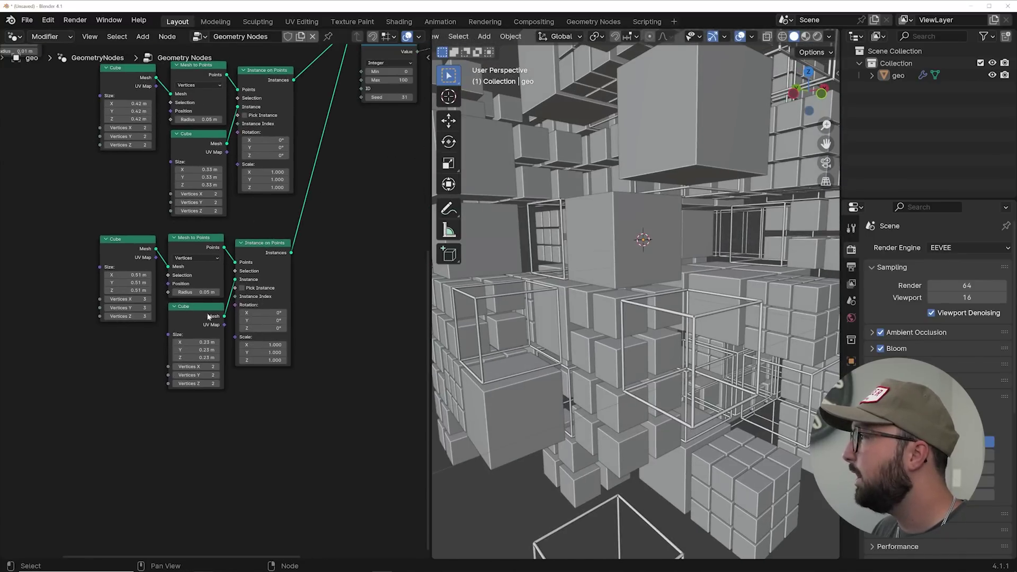
middle_click_drag(609, 281, 629, 309)
middle_click_drag(723, 313, 672, 306)
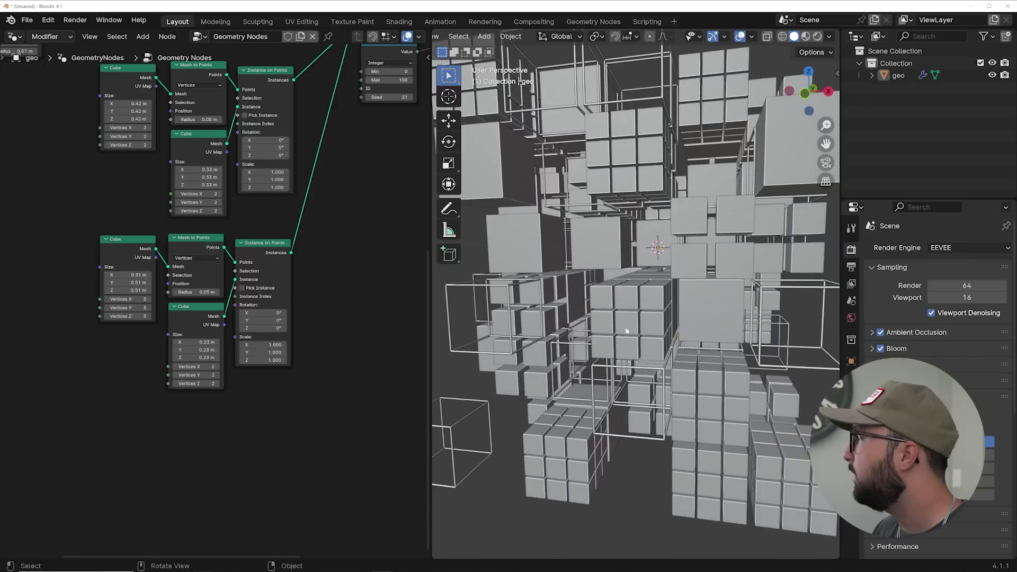
scroll(626, 331, "down", 6)
scroll(264, 312, "down", 1)
left_click_drag(259, 240, 125, 329)
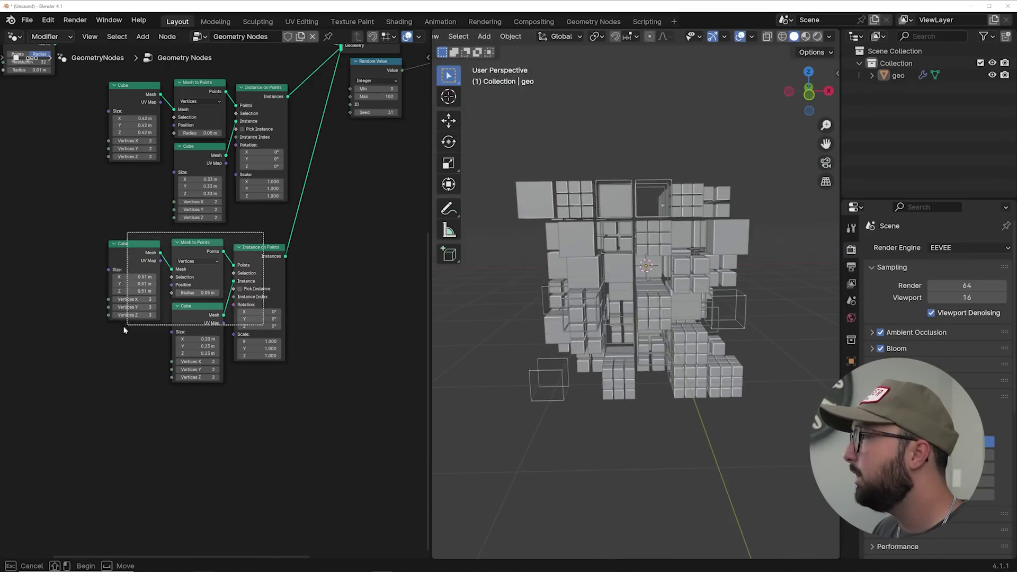
key("shift+d")
left_click(219, 456)
left_click_drag(290, 406, 358, 137)
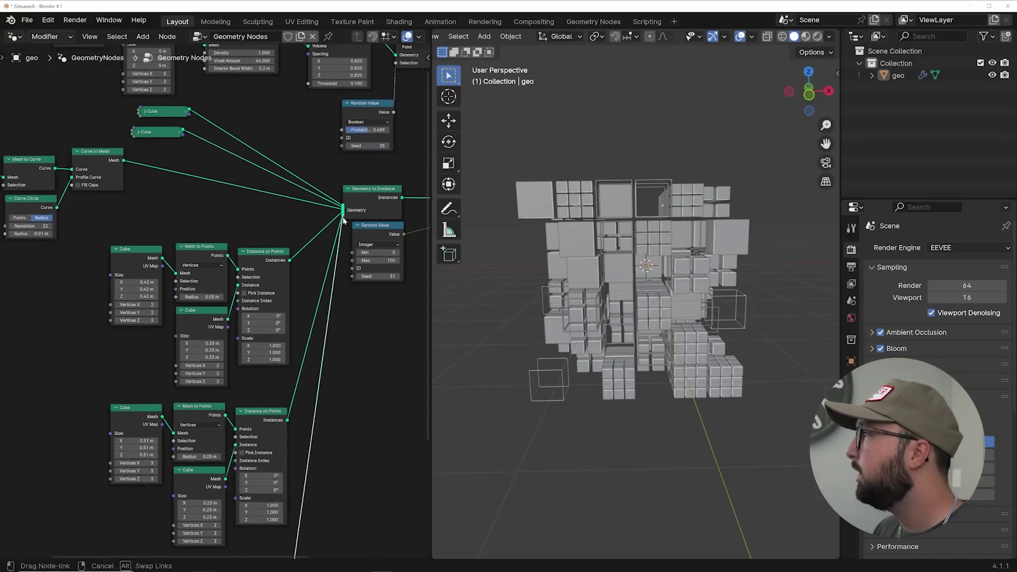
left_click_drag(342, 221, 343, 214)
Insert Mesh to Curve and Curve to Mesh nodes between the duplicated cluster's Instance on Points and Geometry to Instance
middle_click_drag(348, 400, 324, 147)
scroll(325, 159, "down", 1)
key("shift+a")
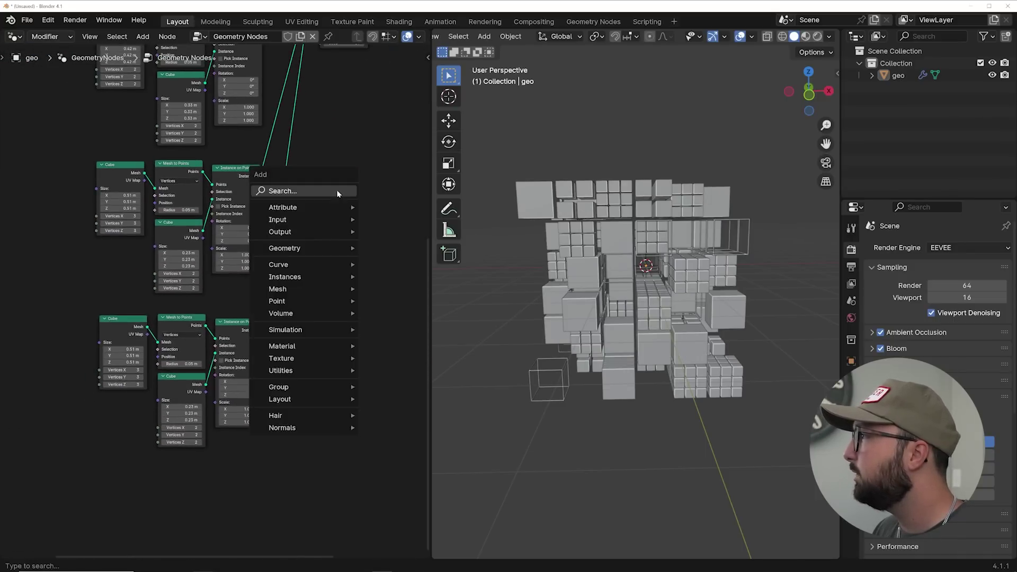
type("me")
key("Return")
left_click(287, 263)
scroll(474, 283, "up", 10)
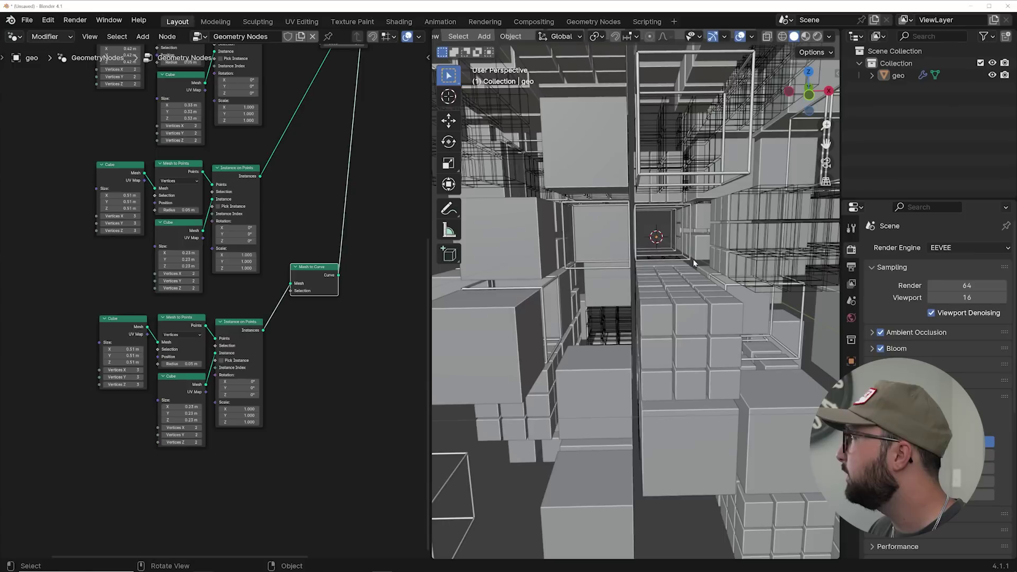
left_click_drag(321, 276, 320, 304)
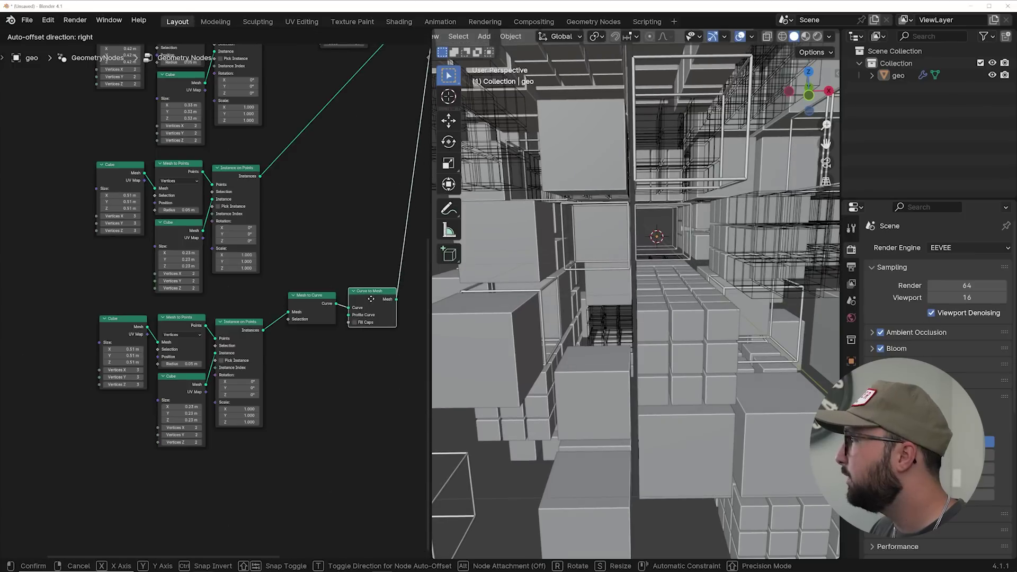
left_click(347, 288)
Add a Curve Circle with a 0.003 m radius and connect it to the new Curve to Mesh node's Profile Curve
scroll(347, 288, "up", 5)
middle_click_drag(371, 275, 303, 233)
key("shift+a")
key("Escape")
scroll(334, 198, "up", 1)
middle_click_drag(334, 198, 262, 211)
key("shift+a")
type("cir")
left_click(297, 251)
left_click(168, 330)
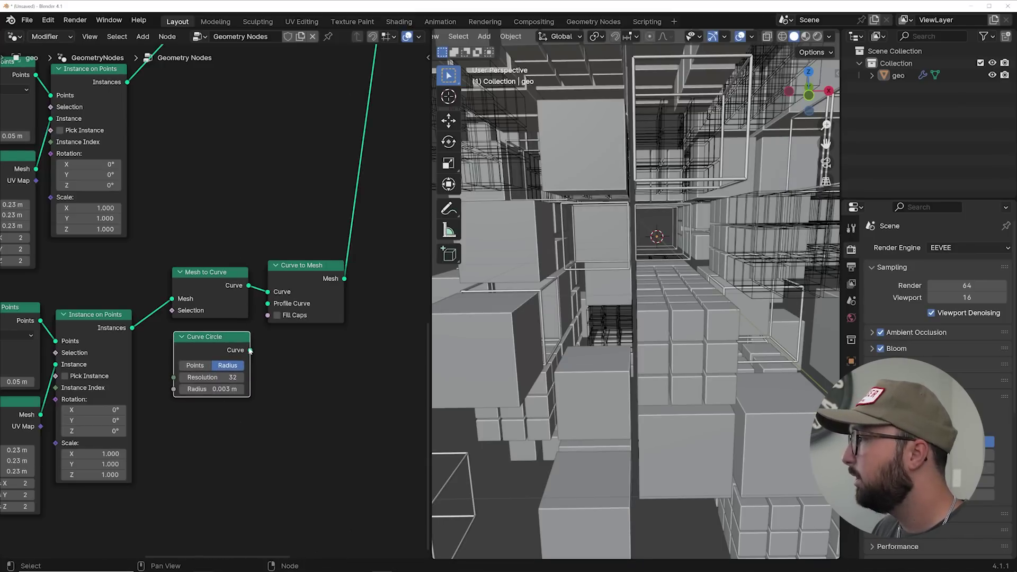
left_click_drag(264, 307, 264, 308)
middle_click_drag(643, 284, 557, 316)
middle_click_drag(642, 308, 602, 293)
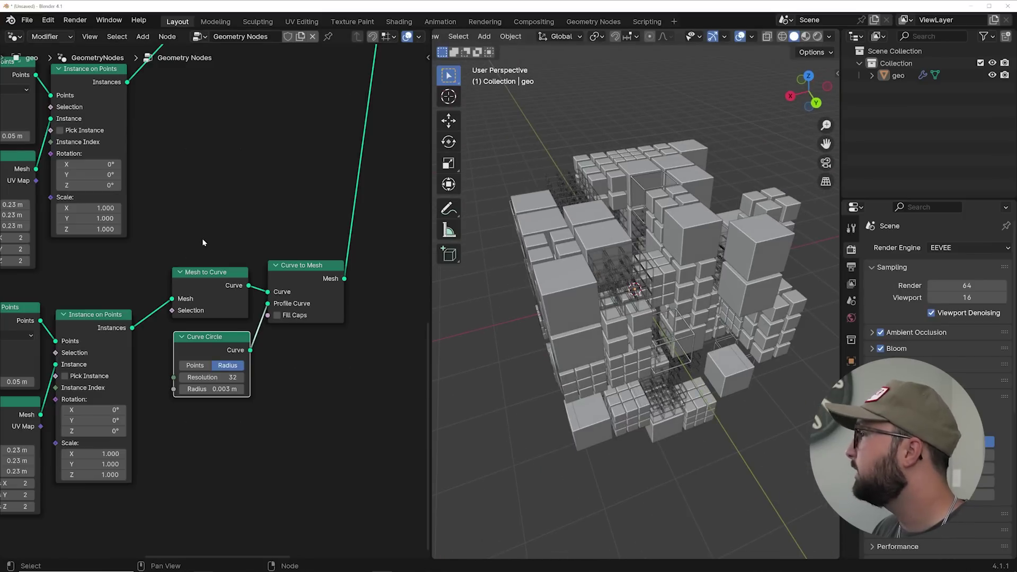
Rearrange the Geometry to Instance and integer Random Value nodes so they sit clear of the cube branches
scroll(203, 243, "down", 6)
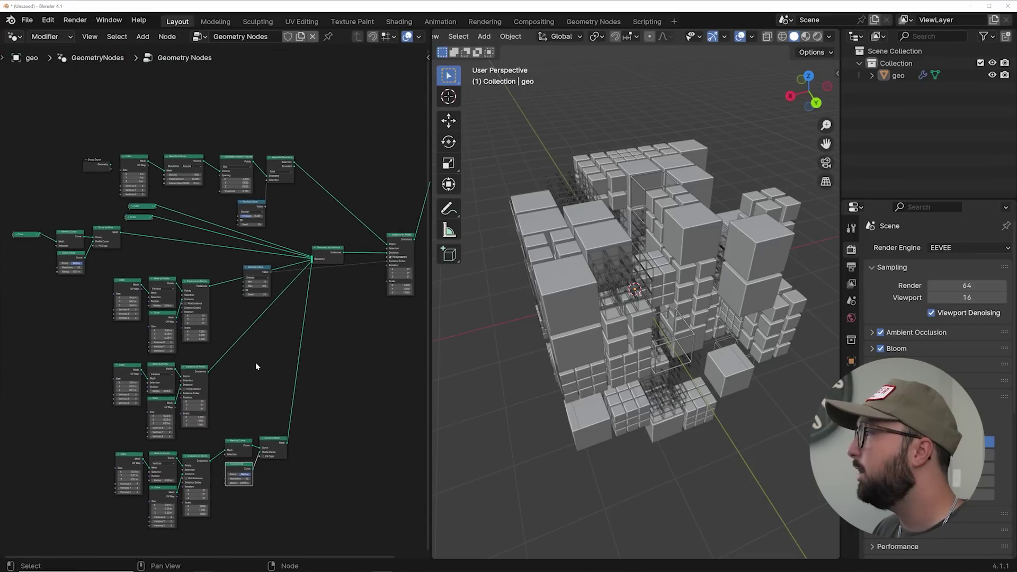
left_click_drag(326, 258, 335, 275)
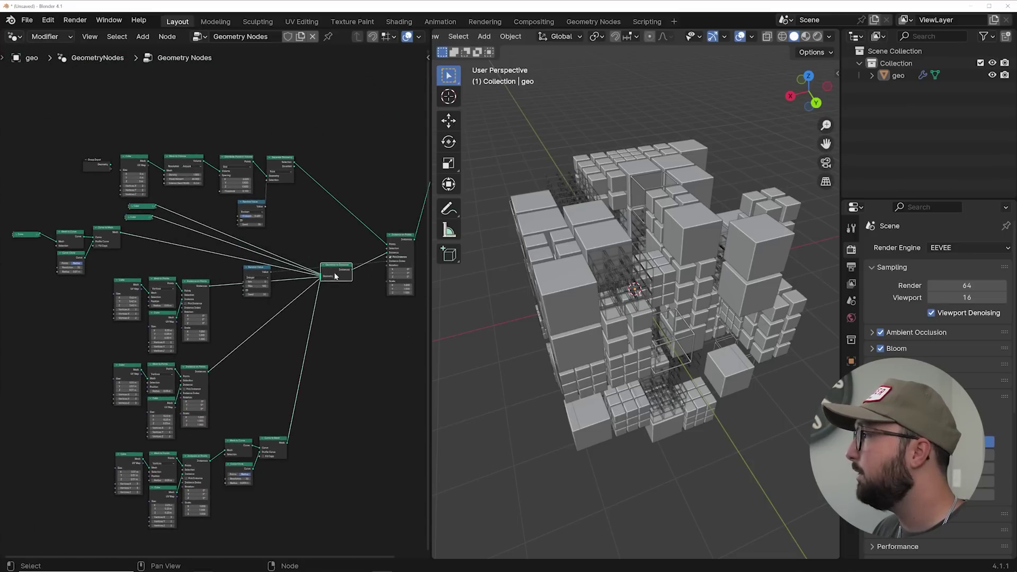
left_click_drag(253, 273, 354, 293)
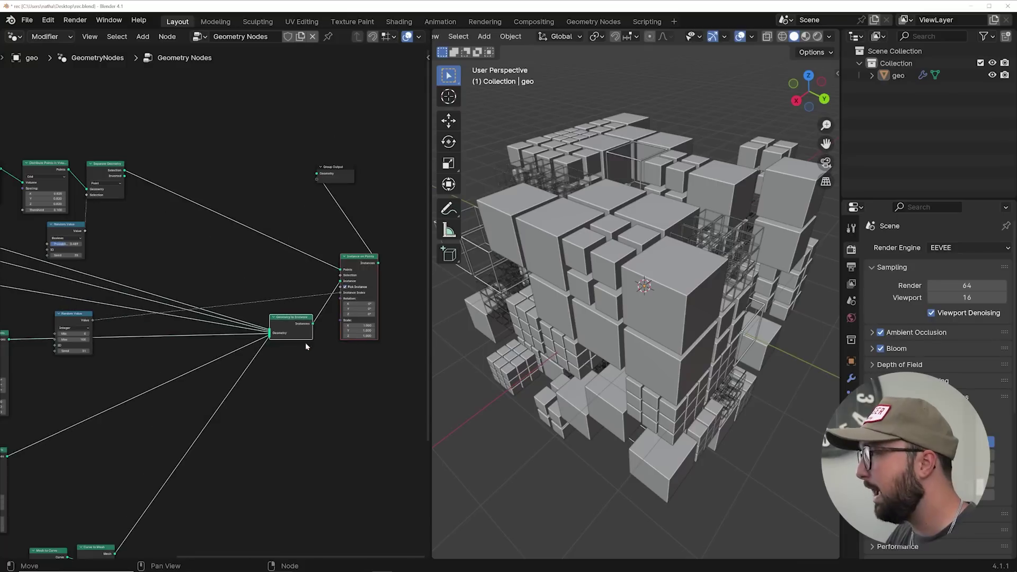
scroll(201, 308, "up", 2)
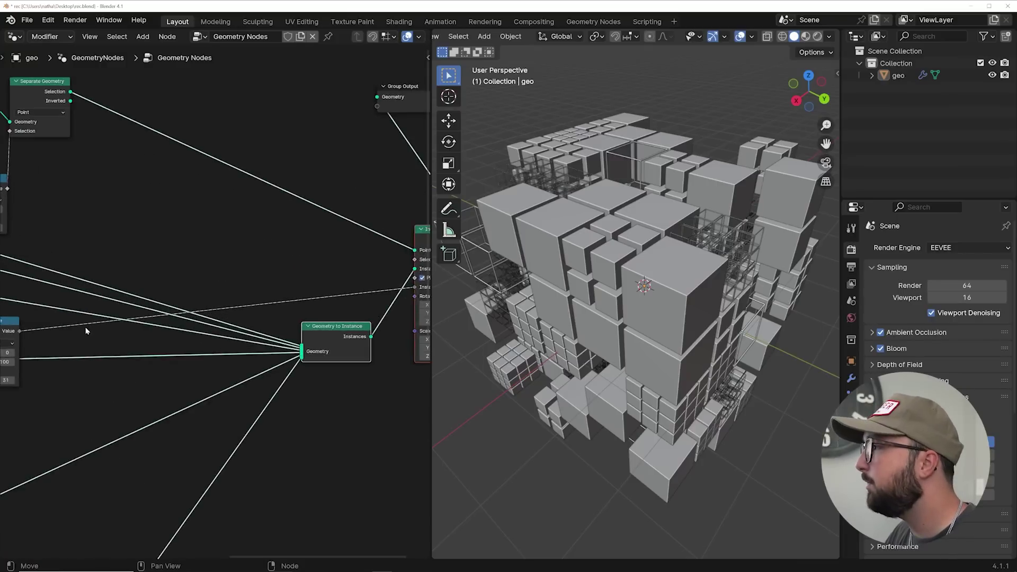
middle_click_drag(85, 326, 186, 298)
left_click_drag(185, 298, 347, 167)
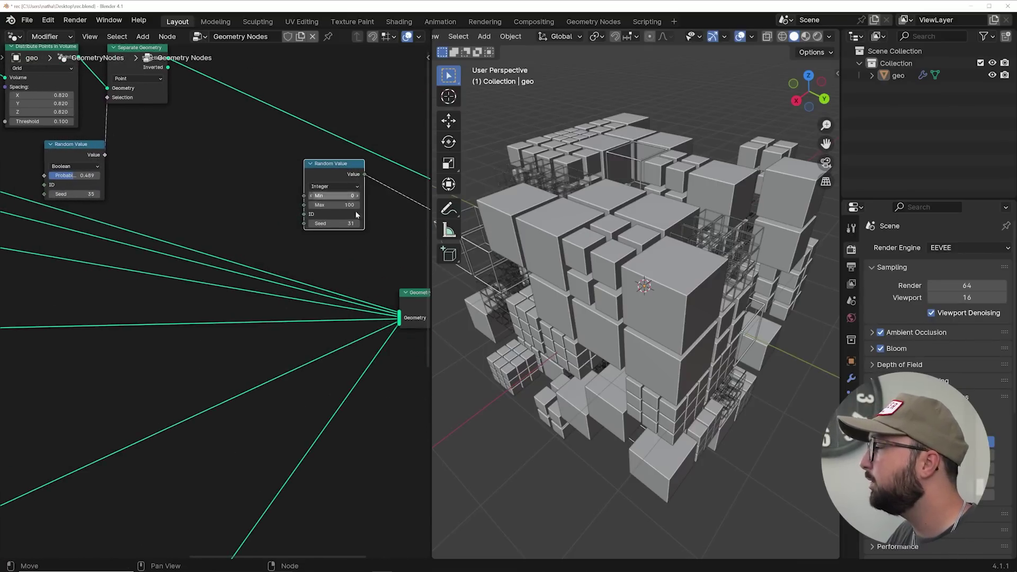
Add a Set Material node beside the links running into Geometry to Instance
scroll(256, 279, "up", 1)
middle_click_drag(256, 279, 202, 278)
key("shift+a")
left_click(214, 184)
type("set m")
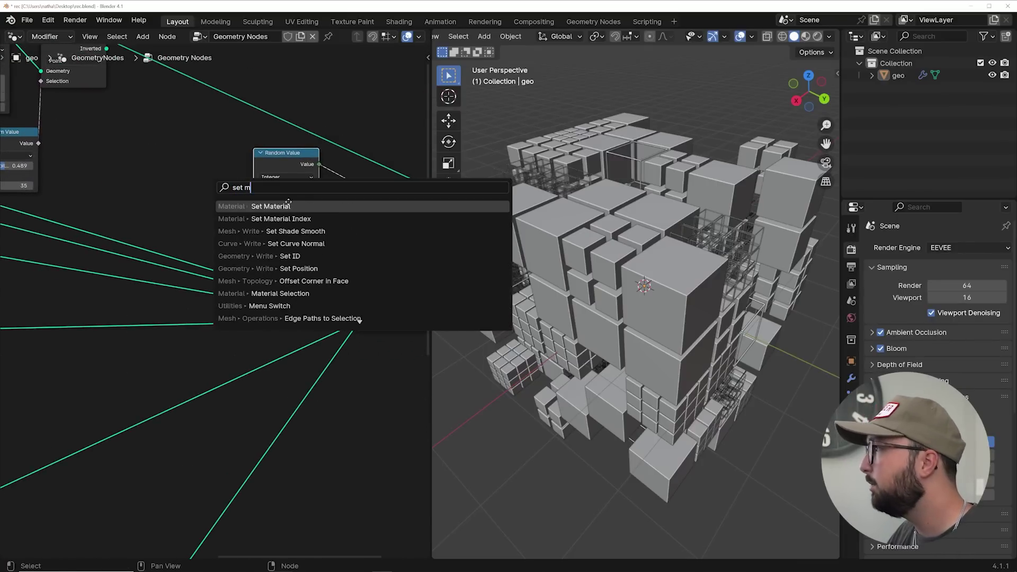
left_click(288, 206)
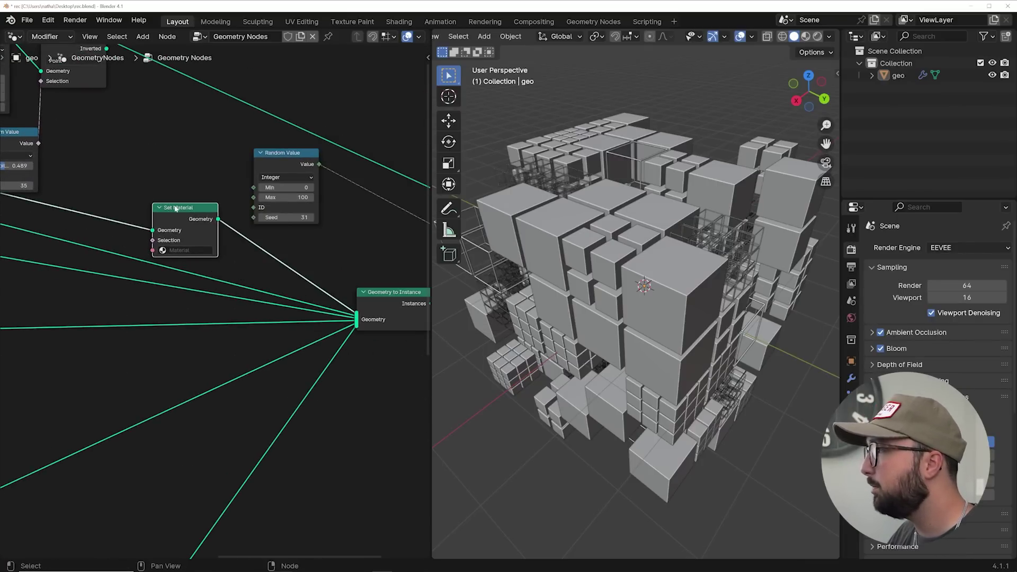
left_click(153, 193)
Reconnect the topmost cube directly to Geometry to Instance and cut the link into Set Material
left_click_drag(148, 192, 357, 318)
middle_click_drag(334, 312, 189, 331)
right_click_drag(74, 222, 111, 209, "ctrl")
Make room between Geometry to Instance and Instance on Points and insert the Set Material node on their link
middle_click_drag(352, 327, 267, 349)
scroll(281, 265, "down", 1)
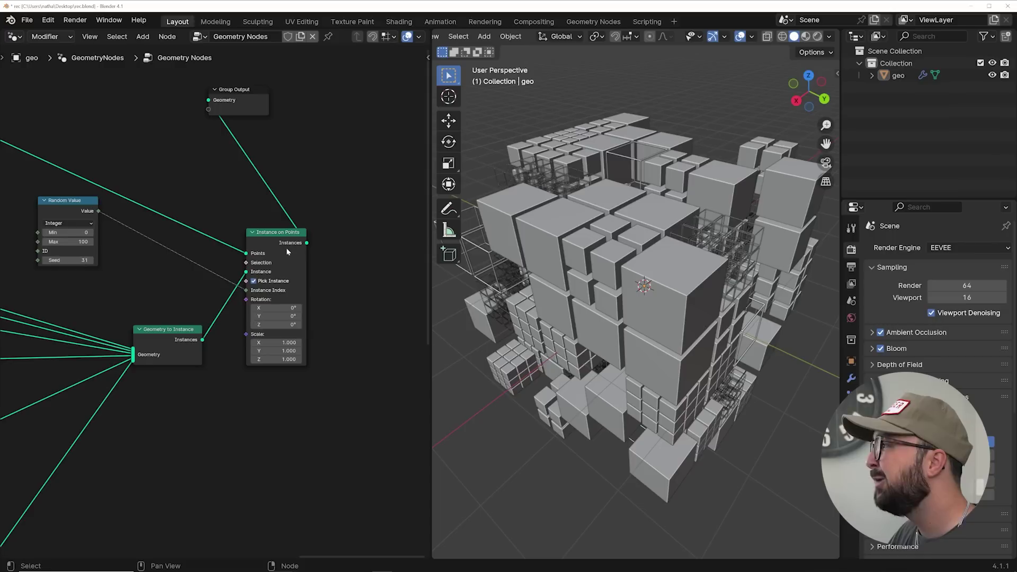
left_click_drag(286, 246, 326, 252)
left_click_drag(159, 333, 133, 352)
middle_click_drag(171, 351, 245, 344)
scroll(222, 324, "down", 1)
left_click_drag(56, 217, 295, 319)
scroll(202, 359, "up", 2)
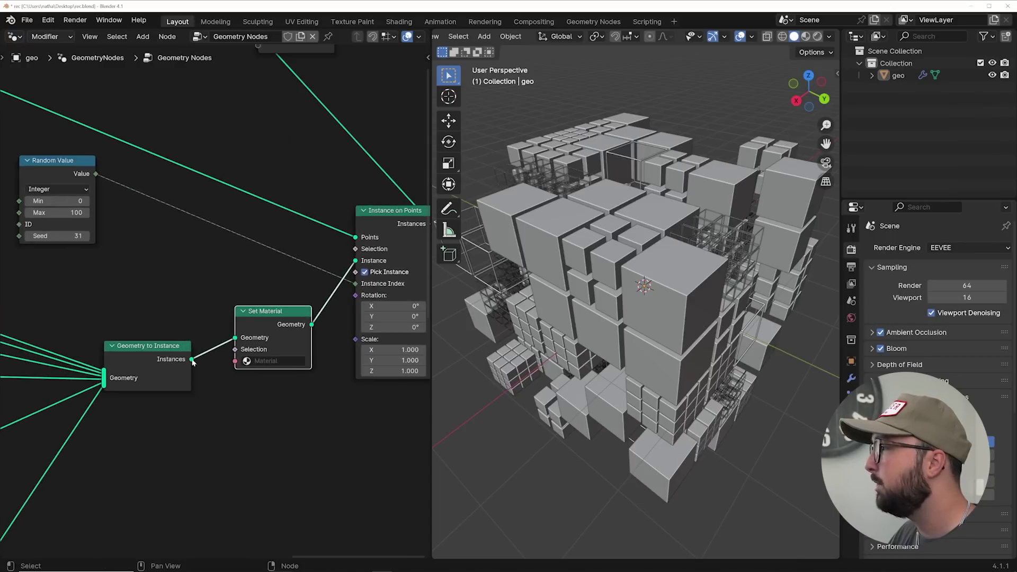
Create a new material on the geo object and choose Material.001 in the Set Material node
left_click(850, 464)
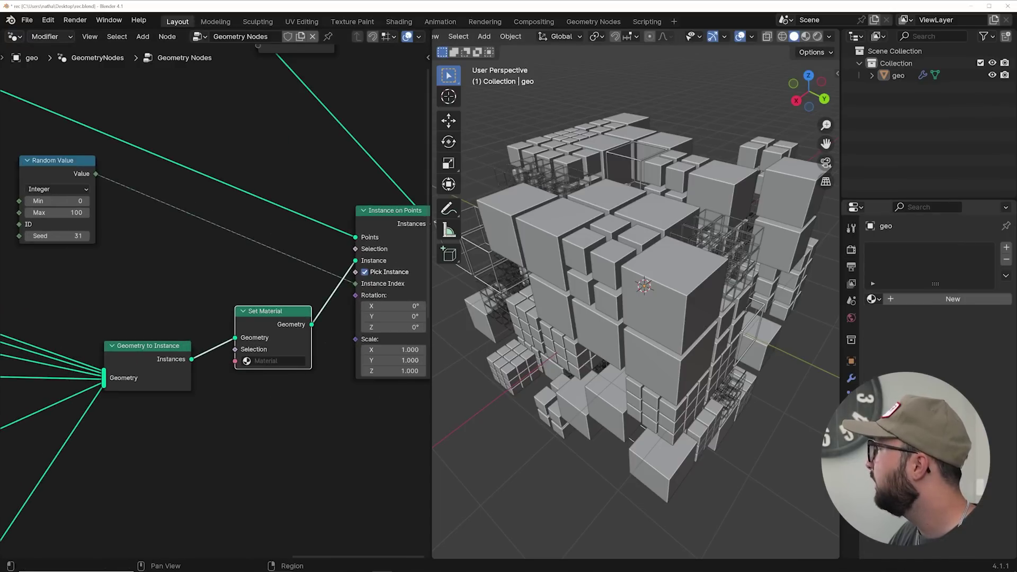
left_click(924, 300)
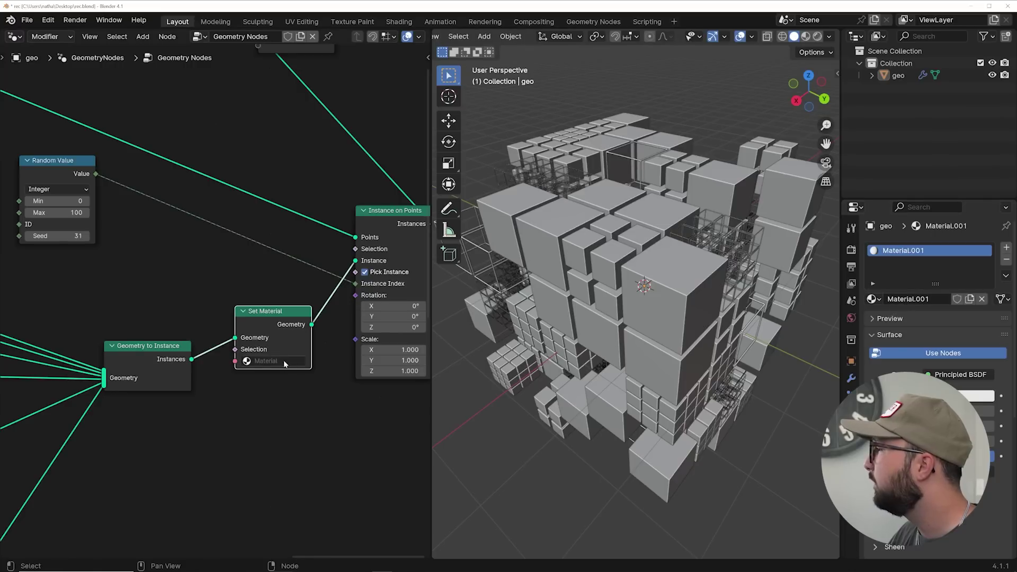
left_click(270, 389)
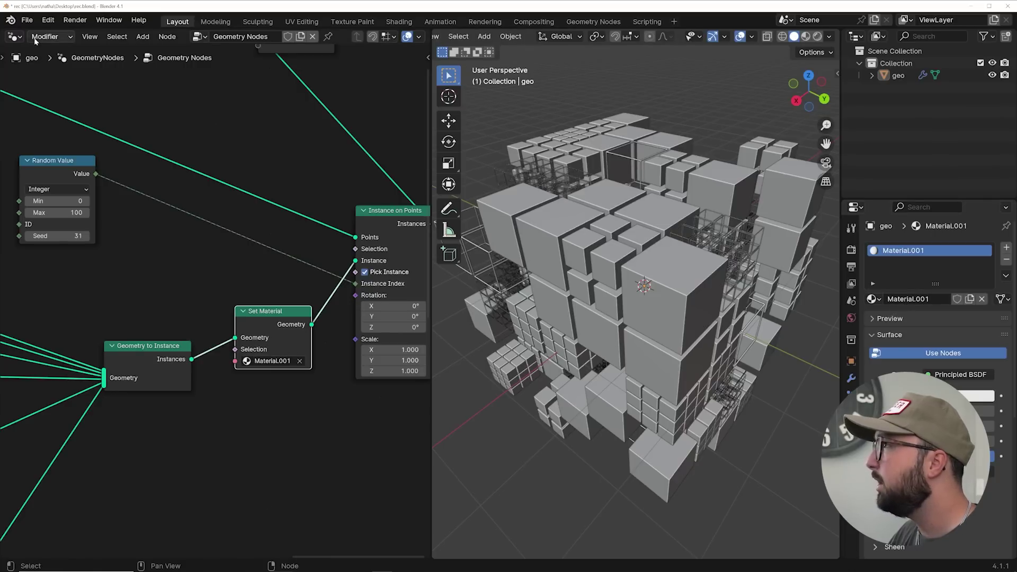
Switch the node area to the Shader Editor and preview the cubes in rendered shading with Cycles on GPU Compute
left_click(14, 36)
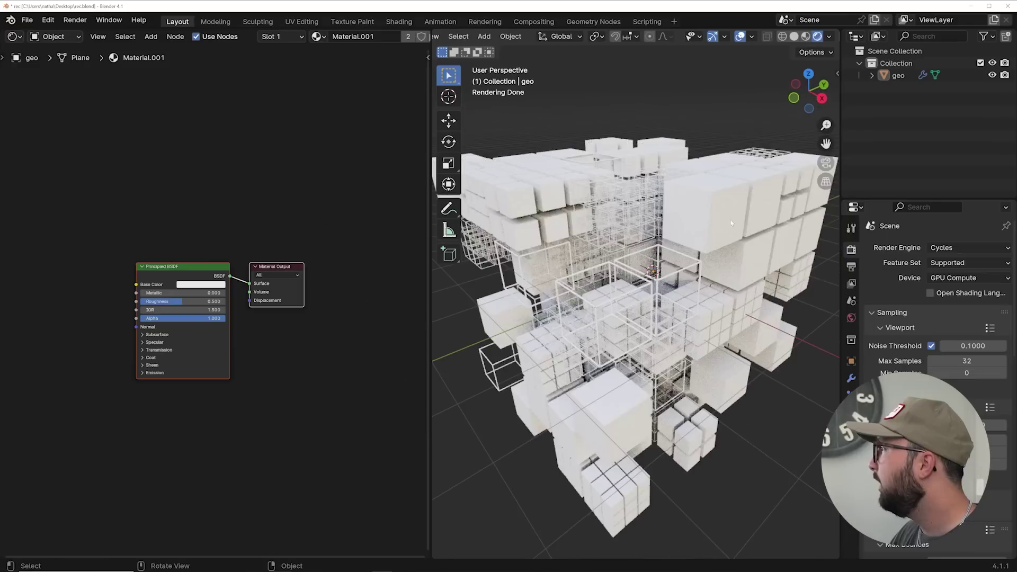
scroll(635, 286, "down", 3)
scroll(635, 286, "up", 5)
middle_click_drag(636, 286, 662, 251)
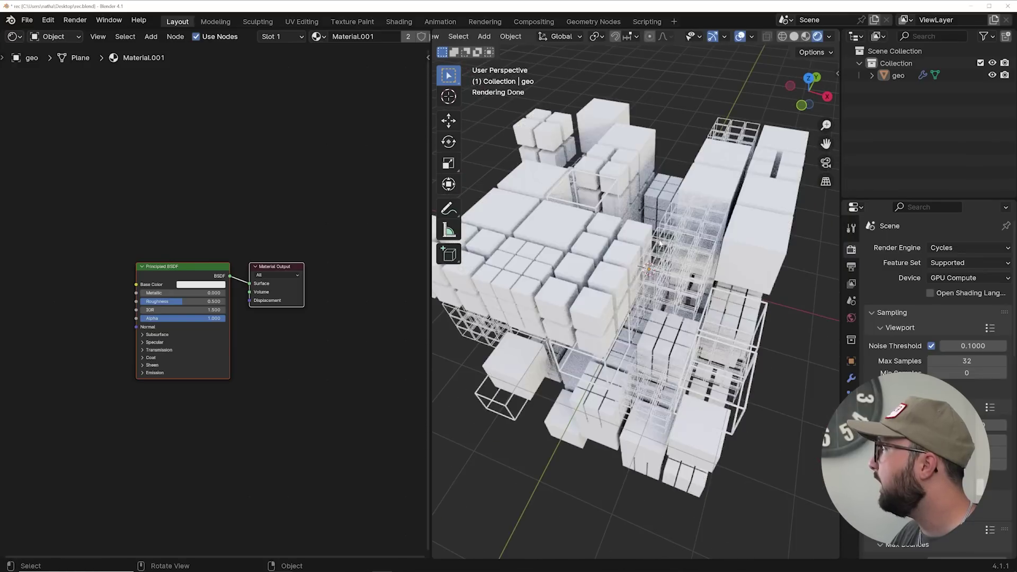
Set the Principled BSDF's Metallic value to 1.000 and look over the rendered cubes
scroll(271, 242, "up", 3)
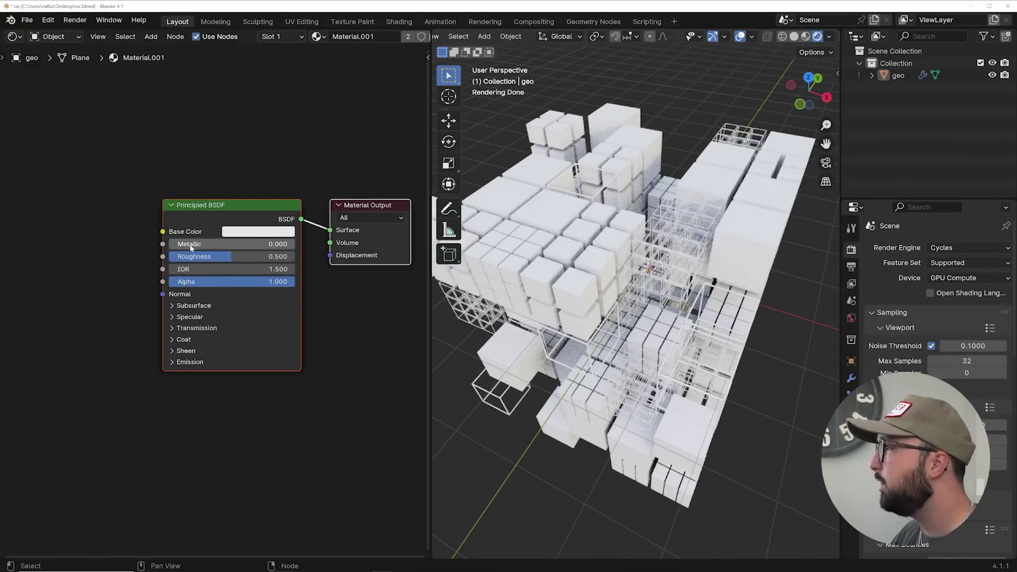
scroll(221, 255, "up", 1)
left_click_drag(212, 234, 359, 234)
scroll(528, 286, "up", 5)
middle_click_drag(528, 291, 579, 213)
scroll(597, 230, "down", 5)
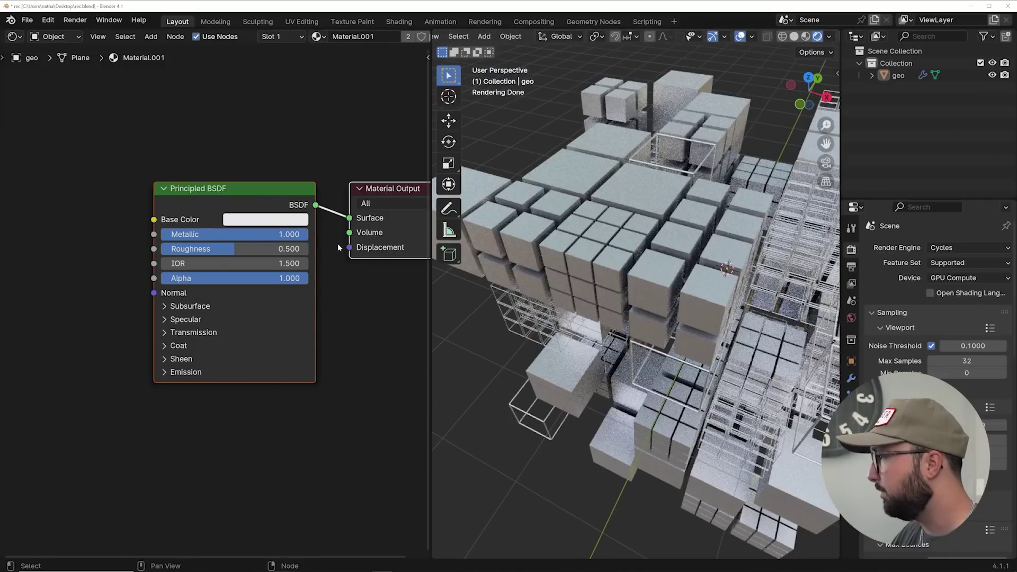
Add a Bevel node and connect its Normal output to the Principled BSDF's Normal input
scroll(225, 269, "up", 1)
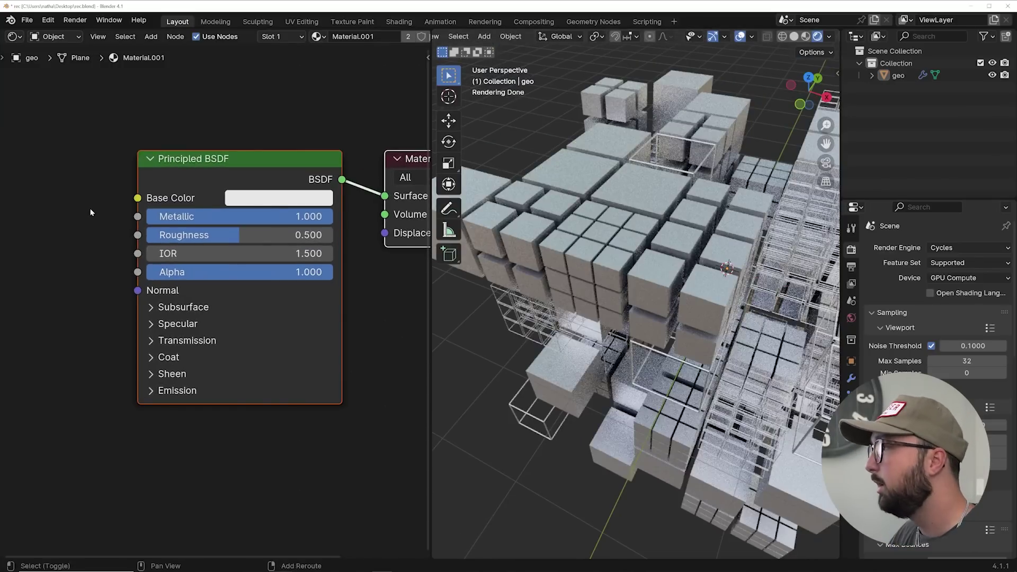
middle_click_drag(91, 214, 161, 225)
key("shift+a")
type("bev")
left_click(175, 220)
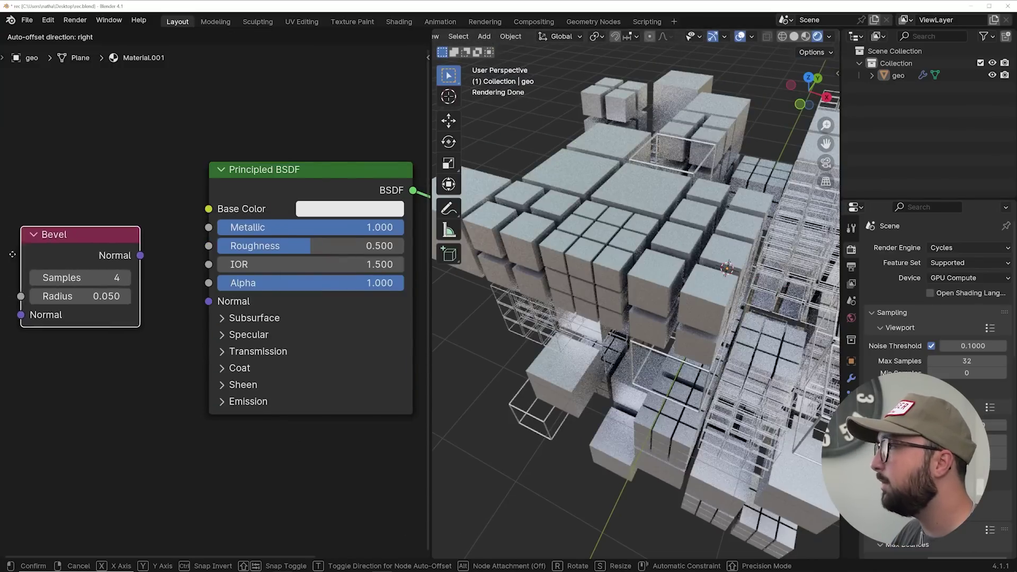
left_click(3, 307)
left_click_drag(132, 308, 257, 301)
Set the Bevel node to 8 samples and a radius of 0.010
scroll(477, 313, "up", 4)
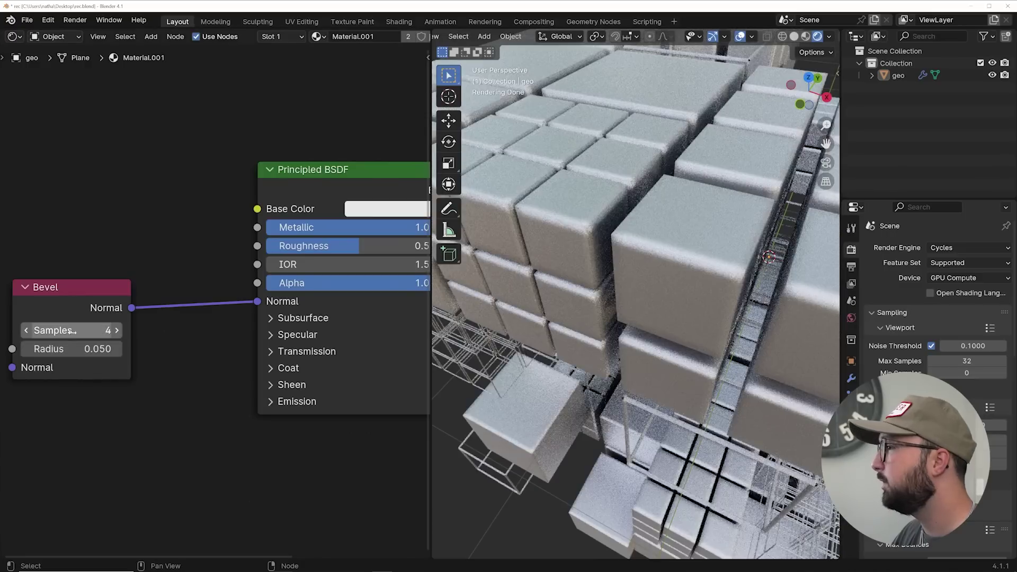
key("Return")
mouse_move(71, 348)
left_mouse_down("shift")
mouse_move(43, 349)
mouse_move(80, 347)
left_mouse_up("shift")
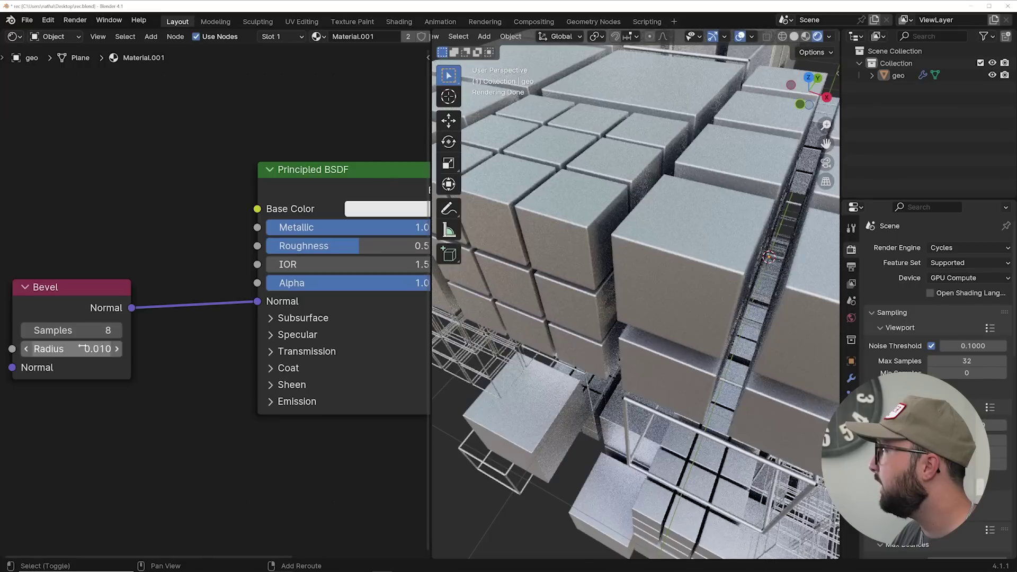
scroll(609, 273, "down", 2)
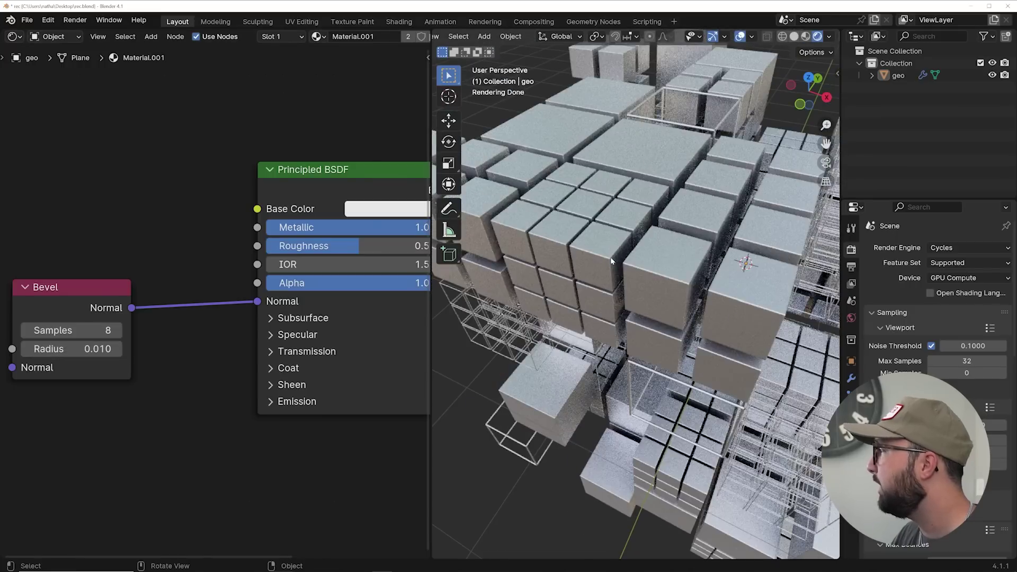
Set the Principled BSDF's subsurface weight and all three radius values to 1.000, Metallic to 0.000 and the subsurface scale to 1.81 m
left_click_drag(207, 329, 322, 329)
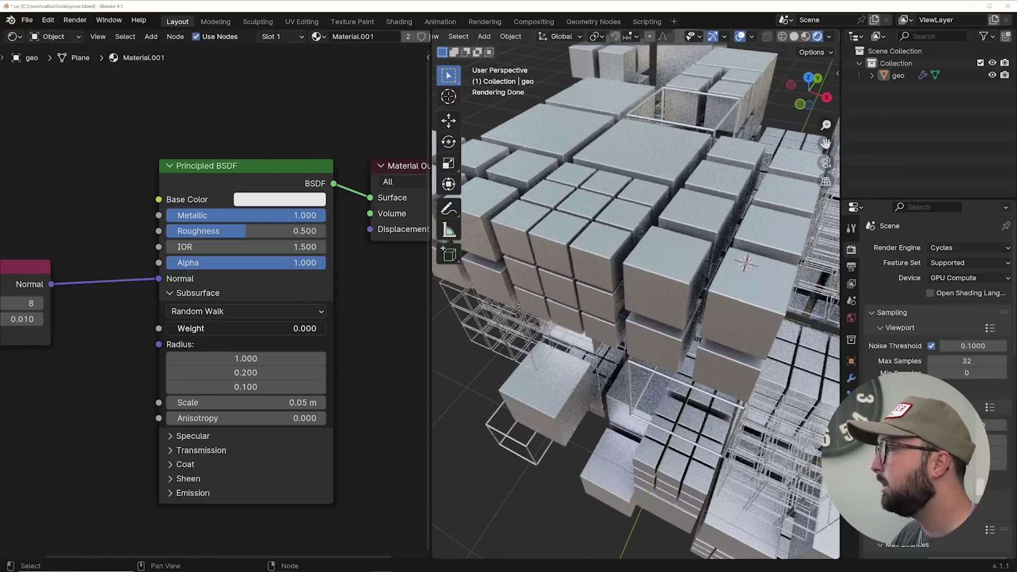
left_click_drag(245, 358, 351, 403)
key("Return")
left_click_drag(294, 216, 132, 216)
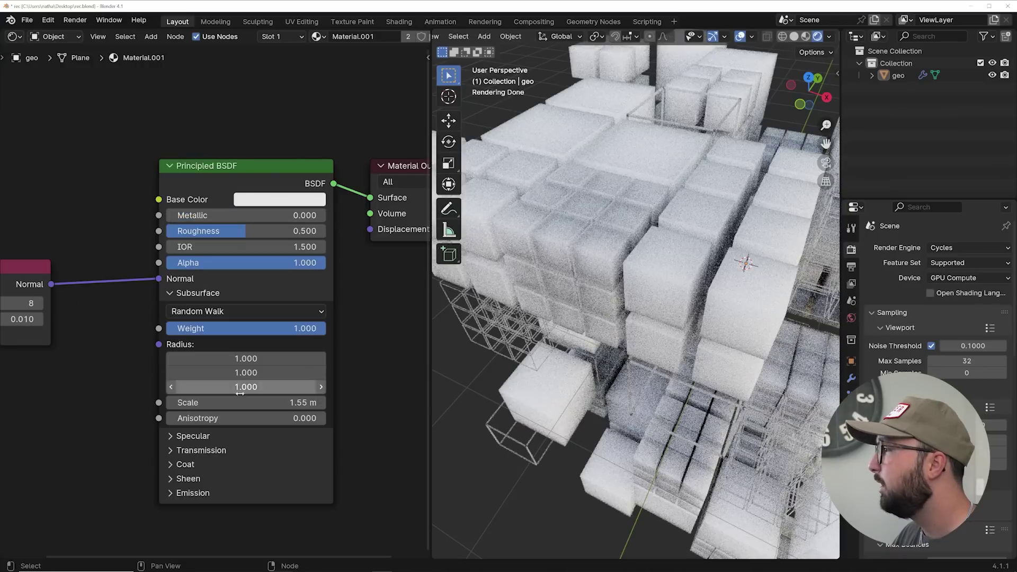
left_click_drag(248, 403, 262, 403)
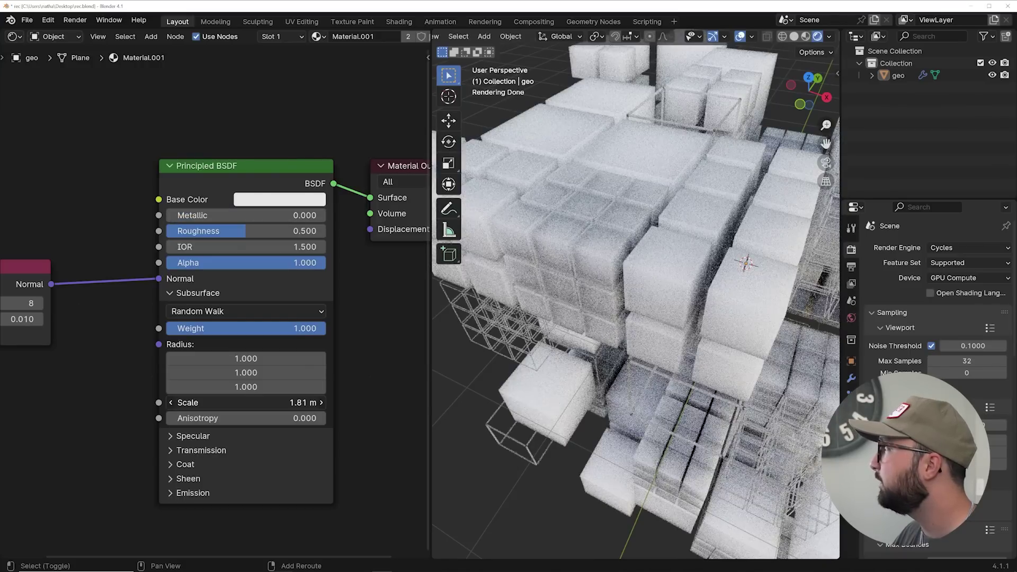
middle_click_drag(563, 280, 602, 277)
Add a Color Ramp node before the shader and connect its Color output to the Principled BSDF's Base Color
middle_click_drag(210, 252, 231, 391)
scroll(245, 316, "down", 1)
middle_click_drag(245, 317, 361, 293)
left_click_drag(165, 377, 225, 424)
key("shift+a")
type("col")
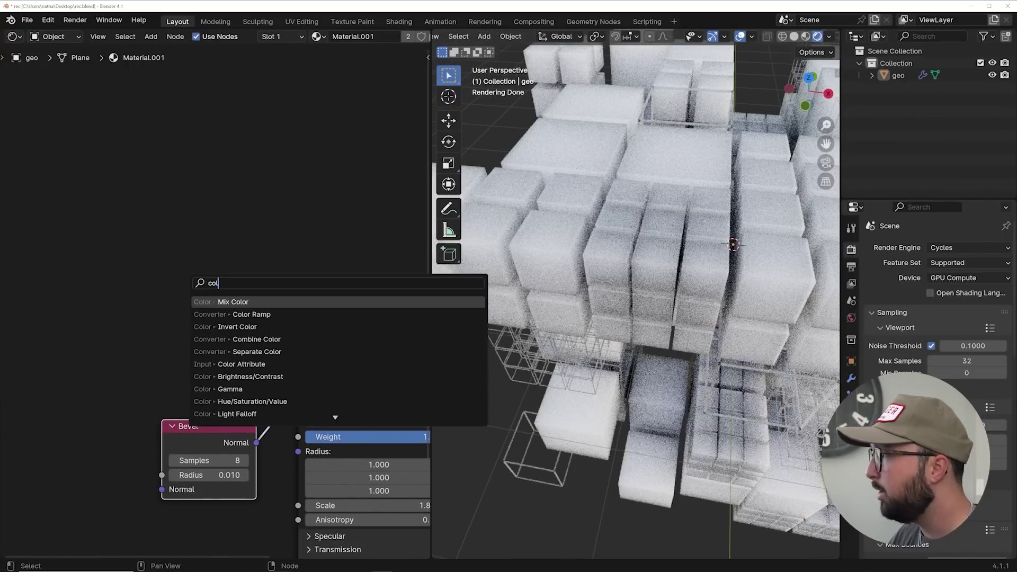
key("Down")
key("Return")
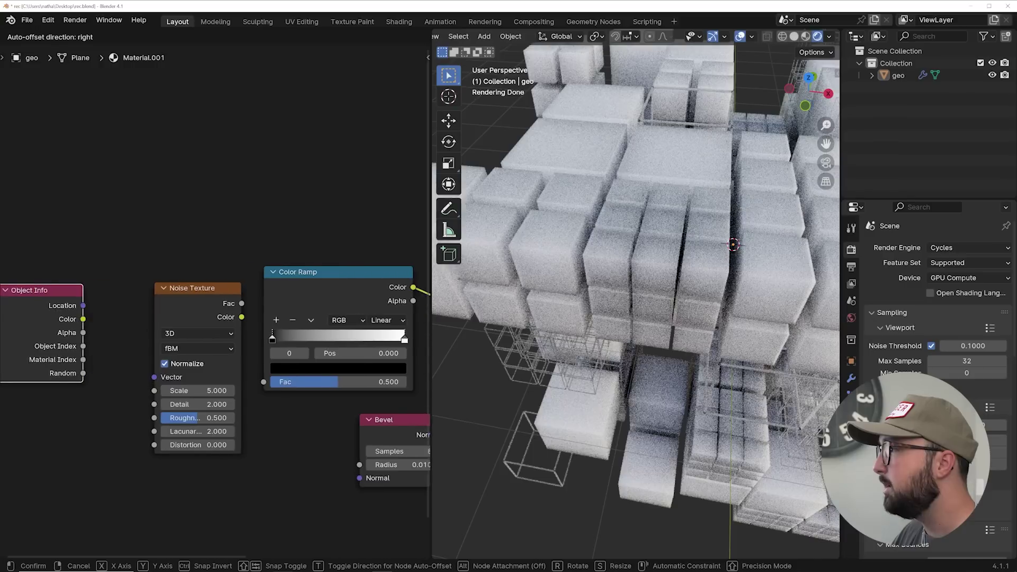
Feed the Color Ramp's Fac from a Noise Texture's Fac, with an Object Info node's Random output driving the noise Vector
left_click(55, 297)
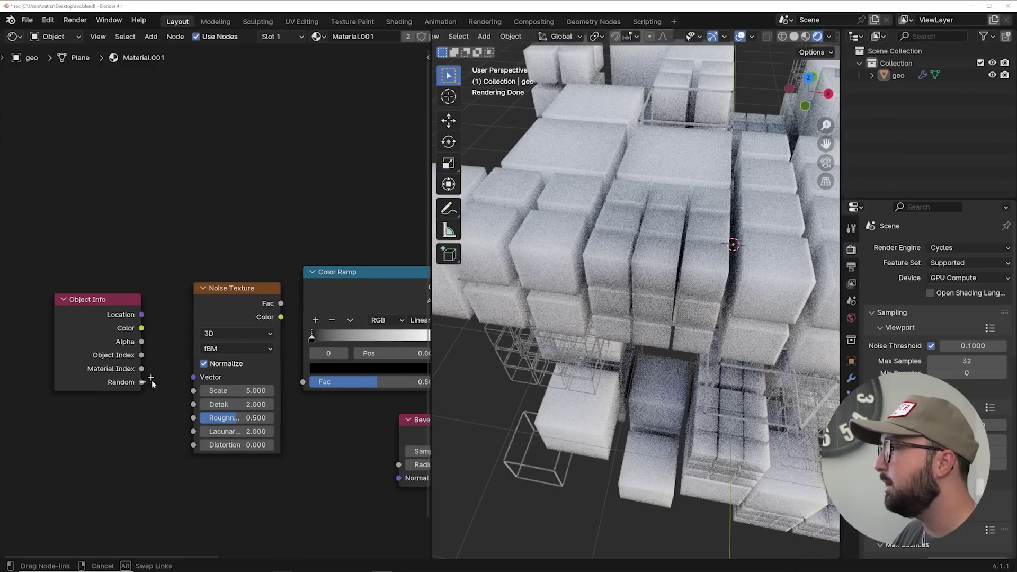
left_click_drag(91, 302, 75, 265)
left_click_drag(236, 287, 307, 382)
middle_click_drag(118, 276, 114, 278)
left_click_drag(74, 273, 87, 286)
scroll(486, 273, "down", 5)
middle_click_drag(627, 291, 619, 293)
scroll(619, 293, "up", 5)
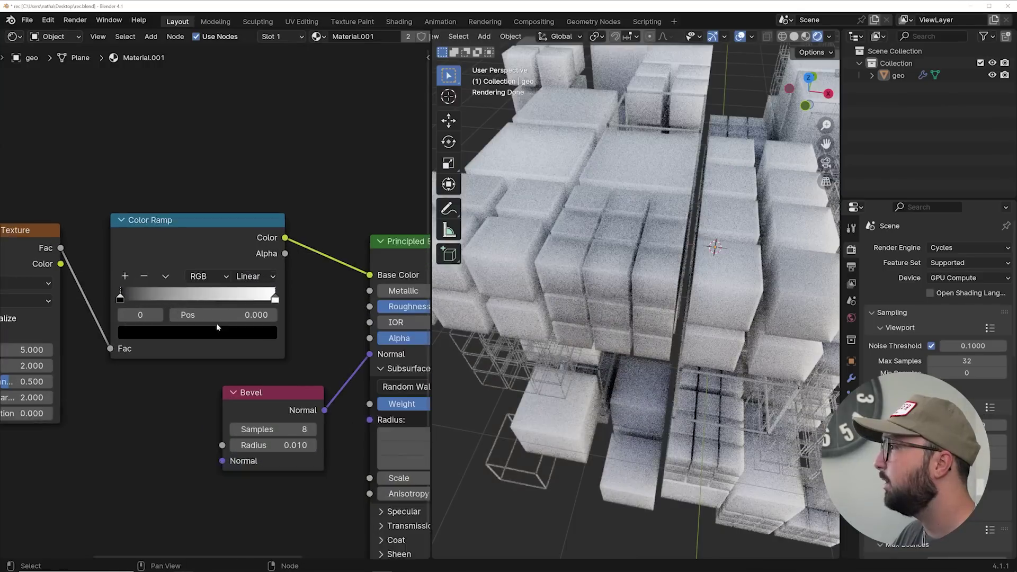
Add a middle stop to the Color Ramp and color the end stop dark green
left_click_drag(238, 296, 194, 298)
left_click(118, 274)
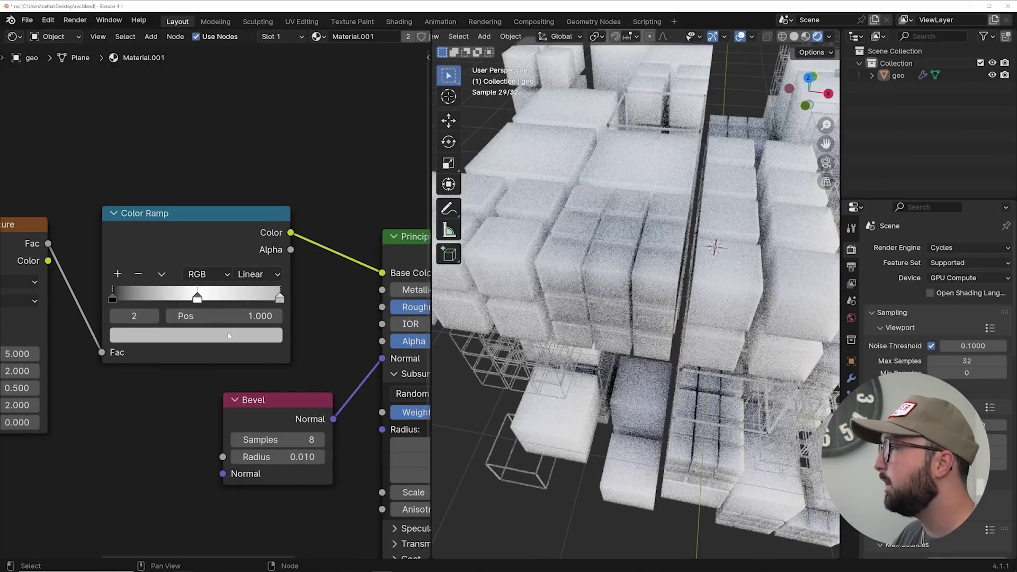
left_click(201, 335)
key("Return")
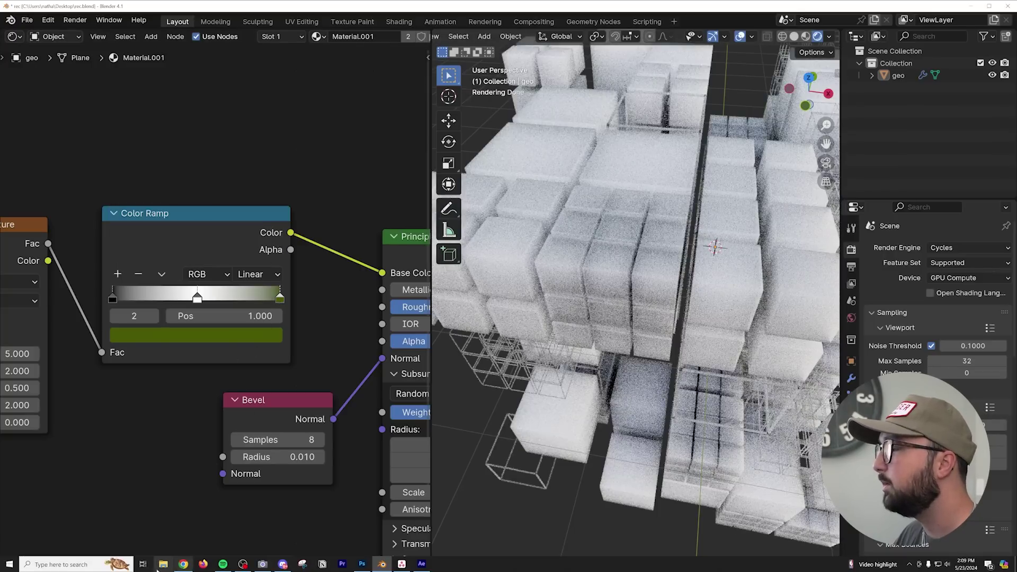
Using the Adobe Color palette in the browser, give the ramp olive green, dark green and light grey stops with Constant interpolation
left_click(182, 564)
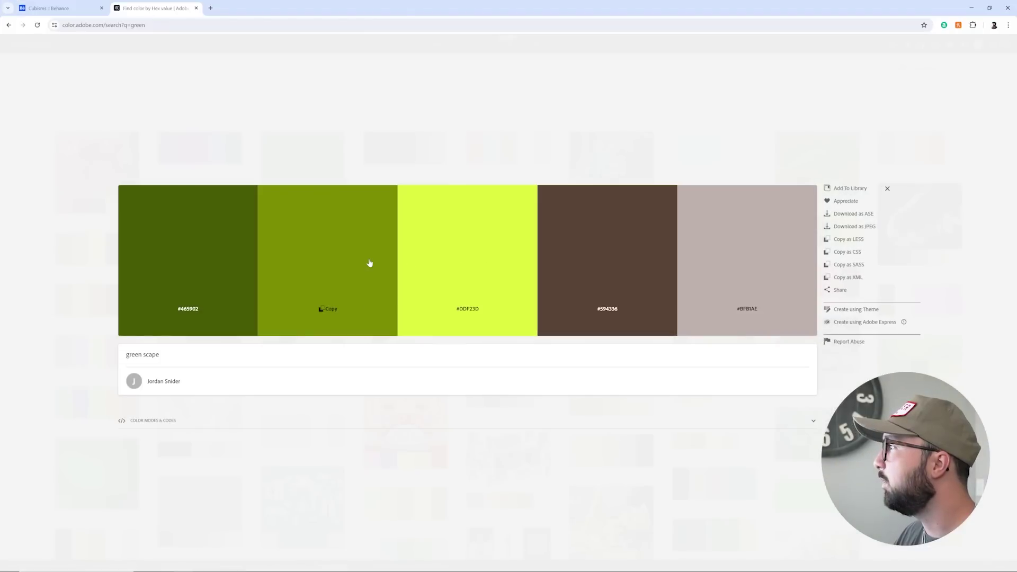
left_click(972, 8)
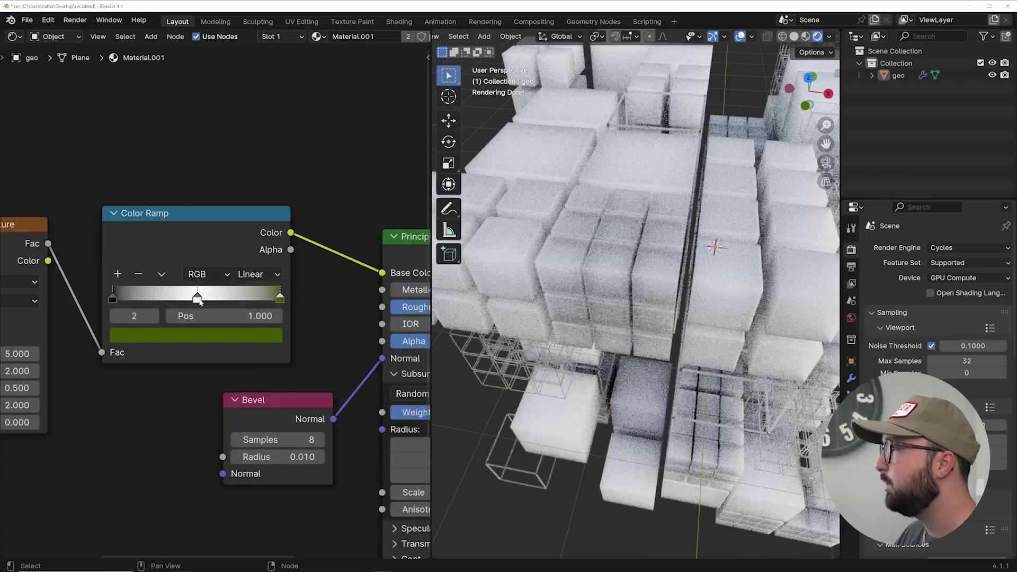
left_click(198, 299)
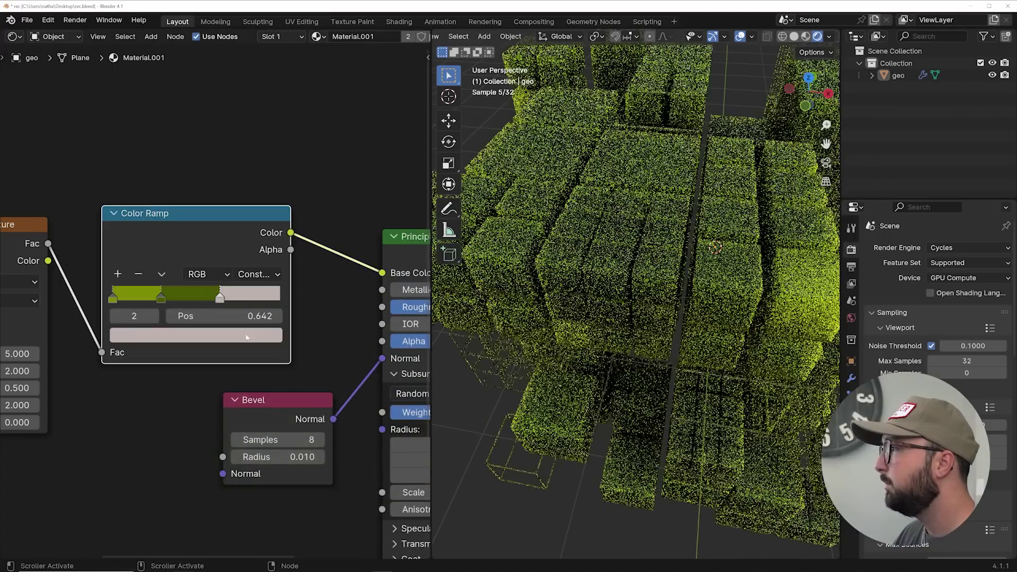
left_click_drag(221, 299, 182, 300)
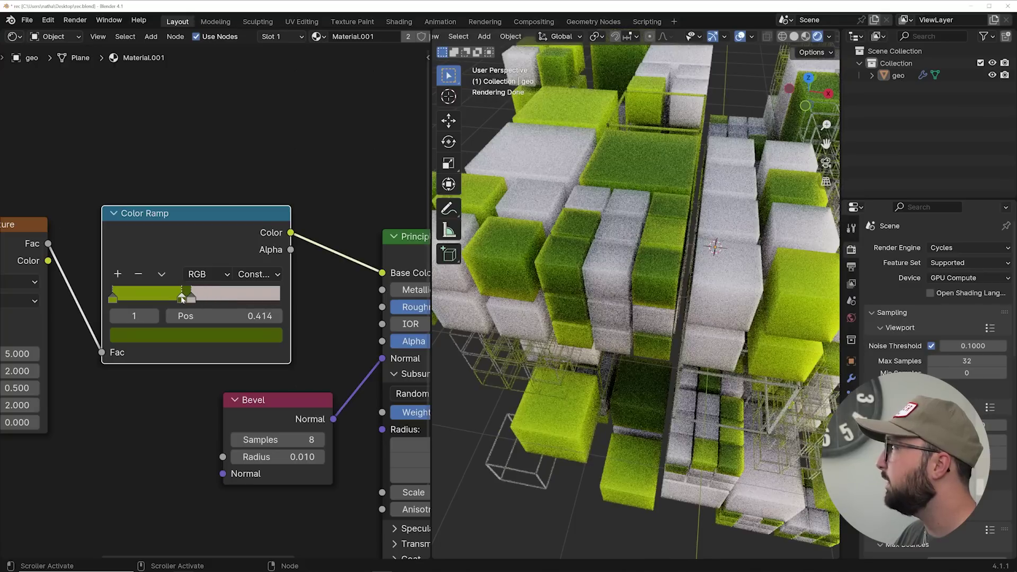
Add an orange-red stop at position 0.449 on the Color Ramp, between the dark green and light grey stops
scroll(182, 300, "up", 2)
left_click(181, 297)
left_click(183, 344)
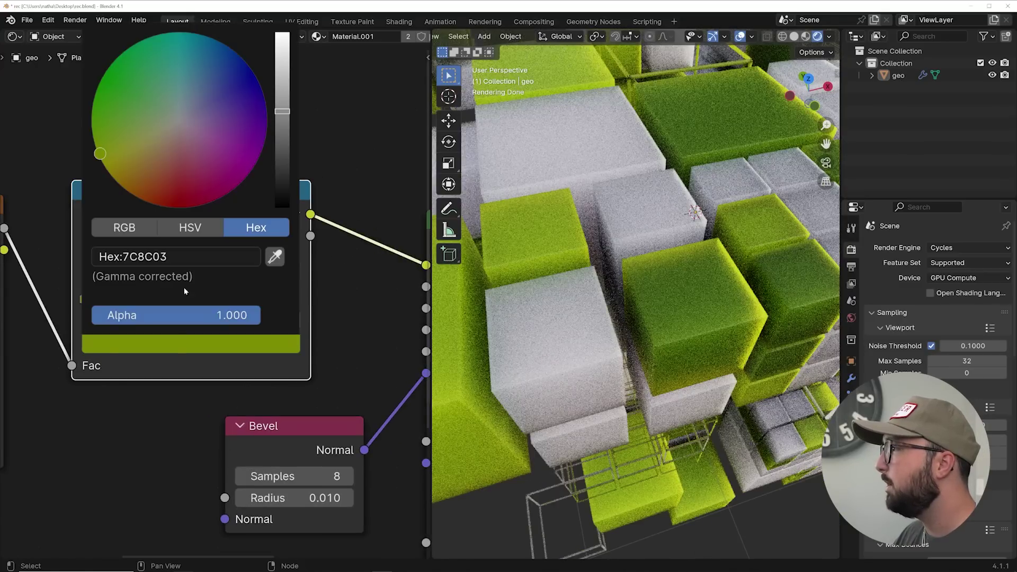
left_click(152, 207)
scroll(698, 312, "down", 5)
scroll(699, 313, "up", 6)
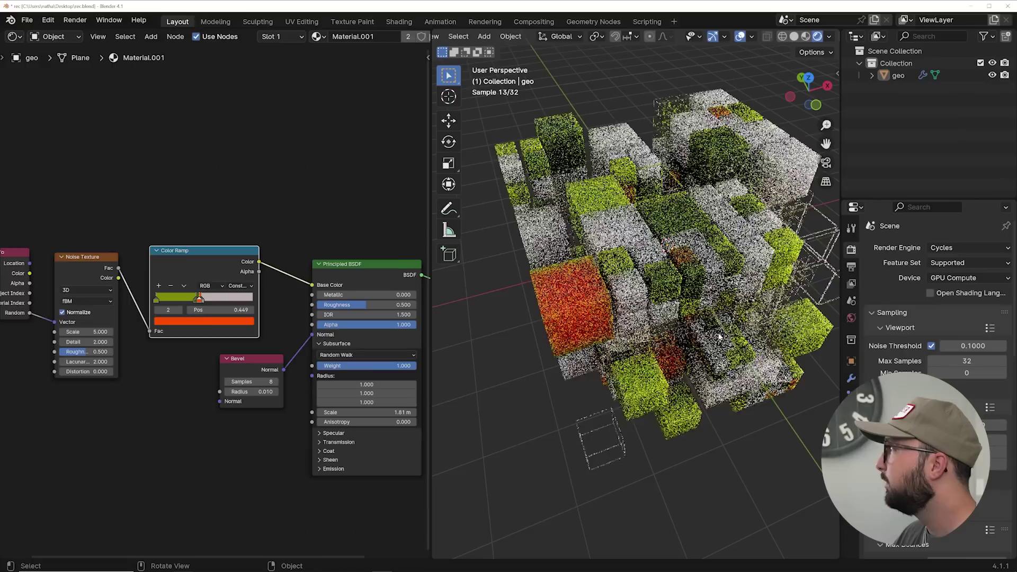
Move the Material Output away from the Principled BSDF and insert a Mix Shader node between them
middle_click_drag(371, 290, 232, 256)
scroll(339, 246, "up", 1)
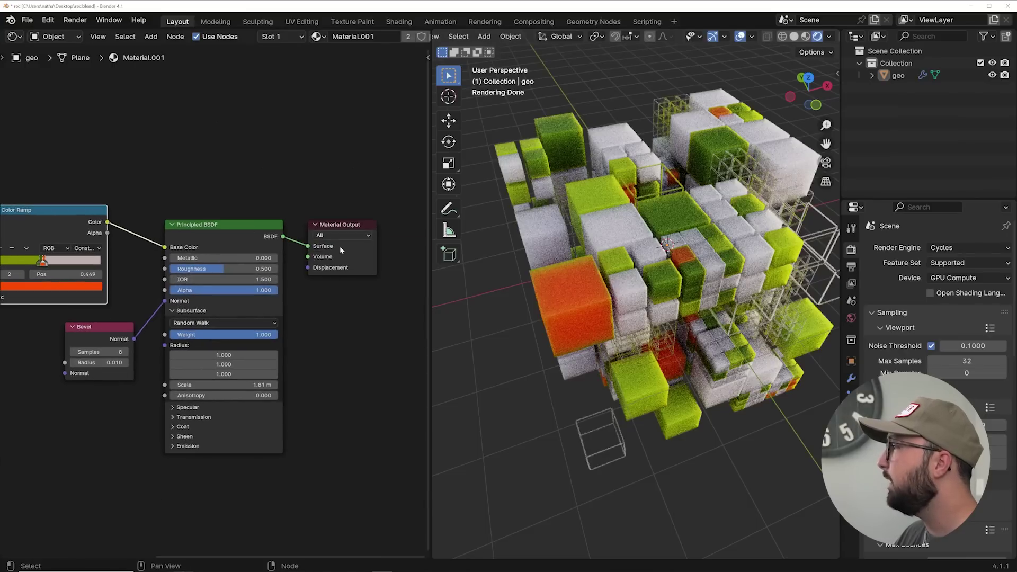
scroll(339, 246, "down", 1)
middle_click_drag(313, 241, 183, 270)
left_click_drag(194, 254, 323, 249)
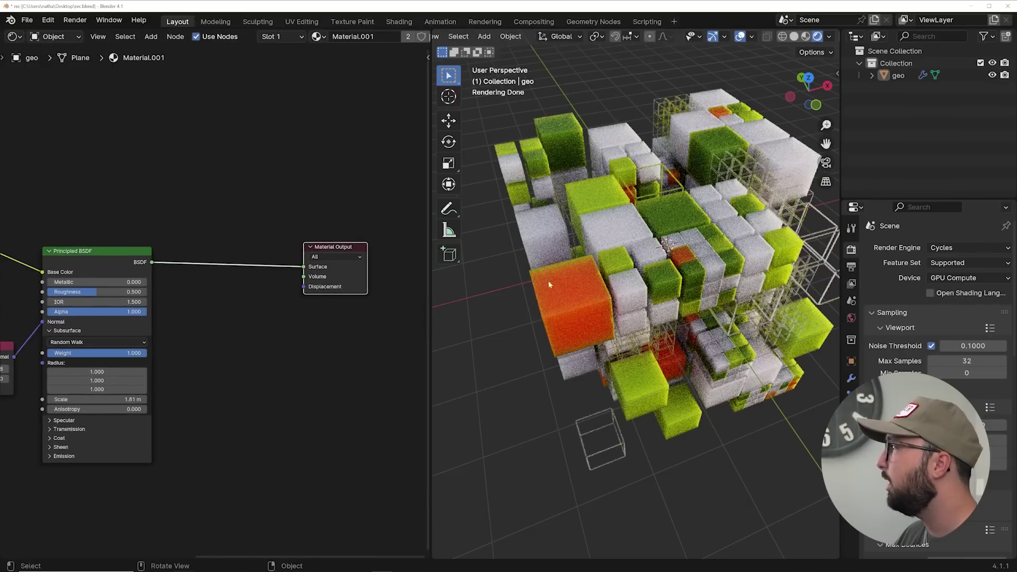
scroll(261, 222, "up", 2)
key("shift+a")
type("mix")
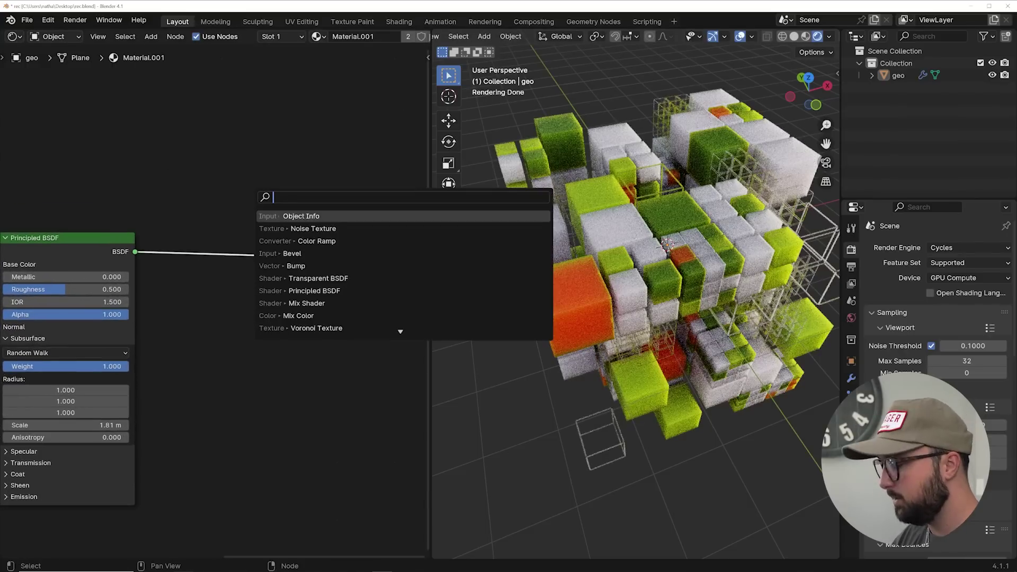
key("Down")
key("Down")
key("Return")
left_click(208, 248)
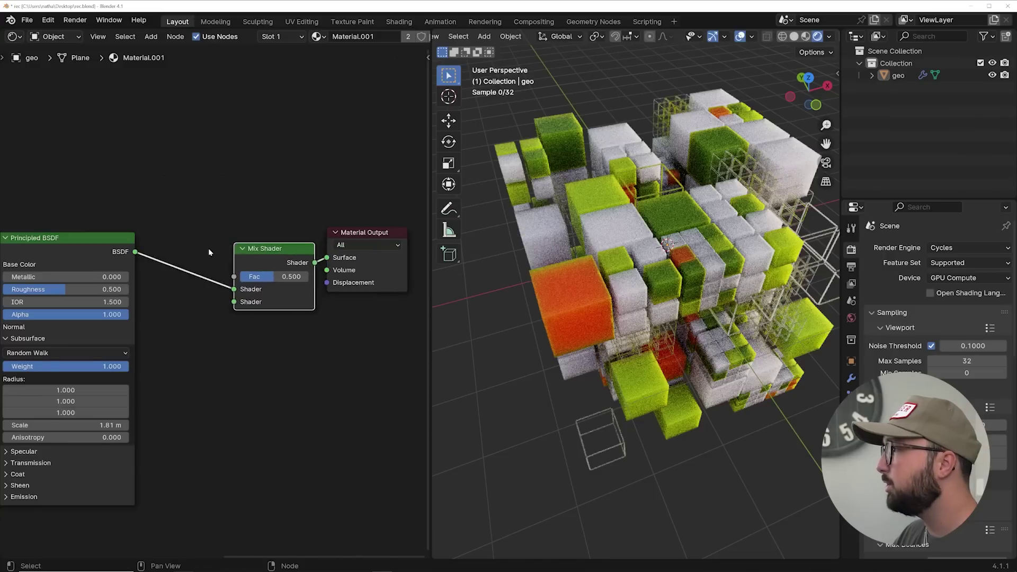
Duplicate the Principled BSDF below the original and set the copy's subsurface weight to 0.000
middle_click_drag(208, 248, 253, 208)
left_click(65, 298)
left_click(93, 207)
key("shift+d")
left_click(97, 410)
middle_click_drag(98, 410, 121, 349)
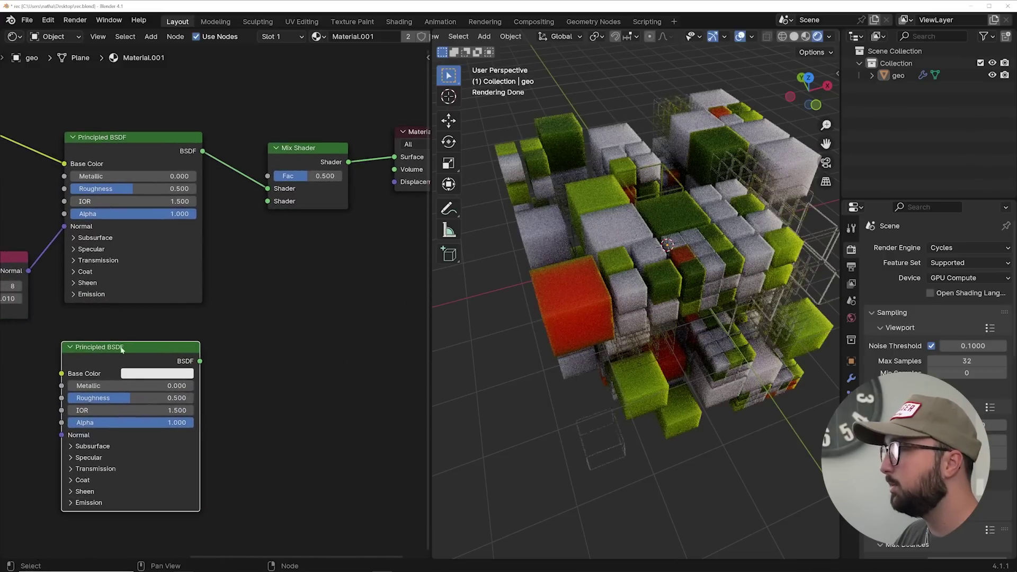
left_click(85, 447)
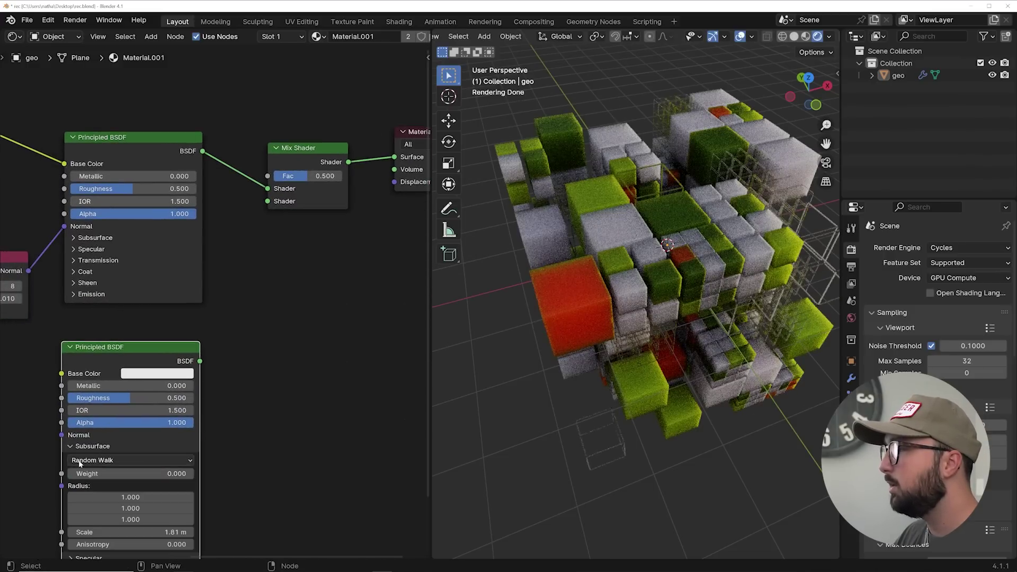
left_click(71, 446)
Connect the Bevel's Normal to the copied Principled BSDF, set its Metallic to 1.000, and link it to the Mix Shader's second Shader input
middle_click_drag(72, 446, 145, 426)
scroll(144, 427, "down", 1)
left_click_drag(107, 241, 137, 396)
left_click_drag(266, 325, 308, 244)
left_click_drag(334, 180, 334, 180)
Add a second Color Ramp node and connect its Color output to the Mix Shader's Fac input
middle_click_drag(334, 180, 263, 350)
left_click_drag(281, 307, 293, 189)
middle_click_drag(124, 502, 136, 423)
scroll(137, 422, "up", 2)
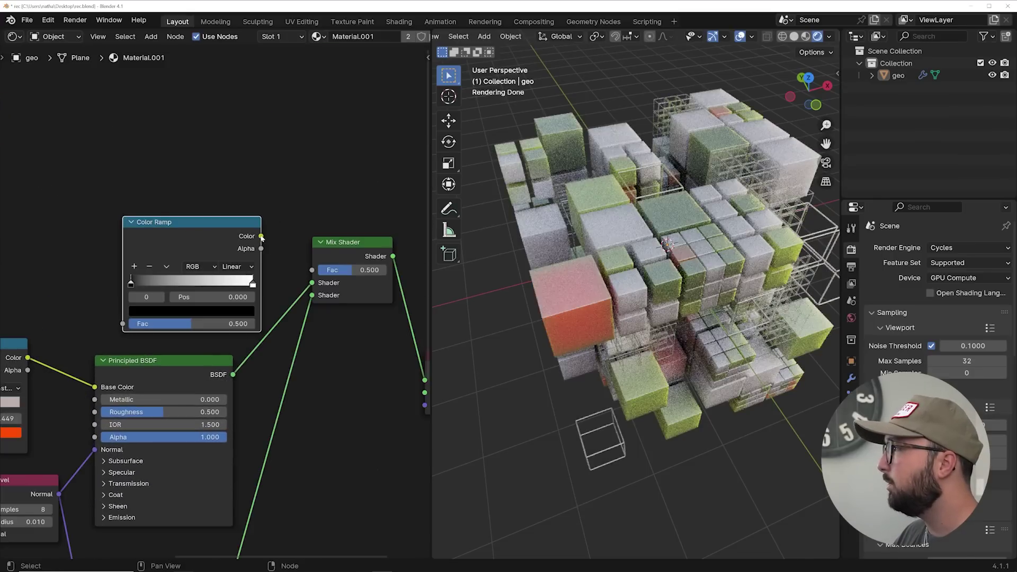
left_click_drag(307, 273, 312, 270)
Duplicate the linked Object Info and Noise Texture nodes above the originals and connect the copied noise's Fac to the new Color Ramp's Fac
middle_click_drag(152, 281, 427, 227)
scroll(196, 284, "down", 4)
left_click_drag(130, 265, 47, 347)
middle_click_drag(97, 282, 74, 320)
key("shift+d")
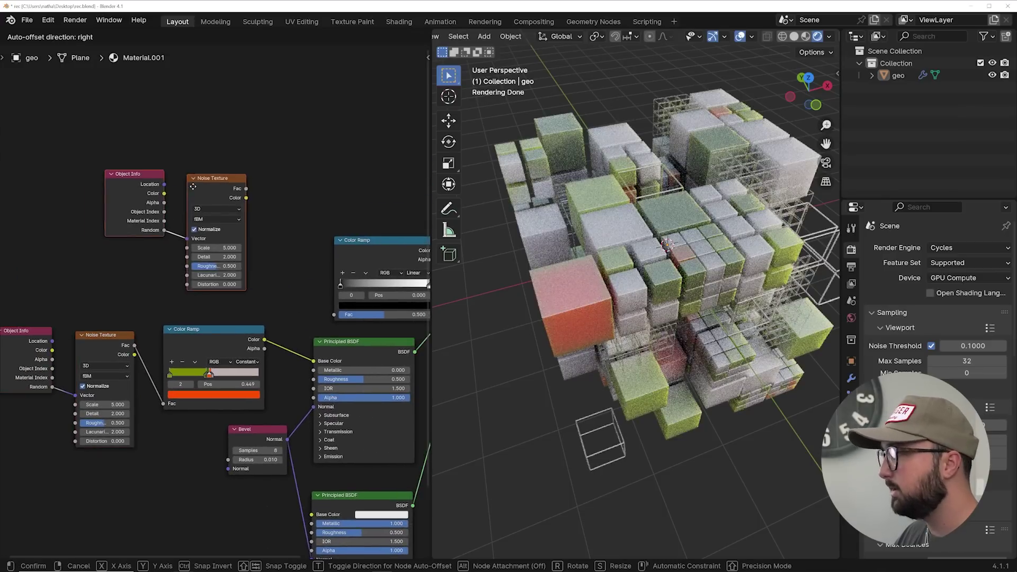
left_click(225, 212)
scroll(253, 236, "up", 3)
scroll(282, 175, "down", 1)
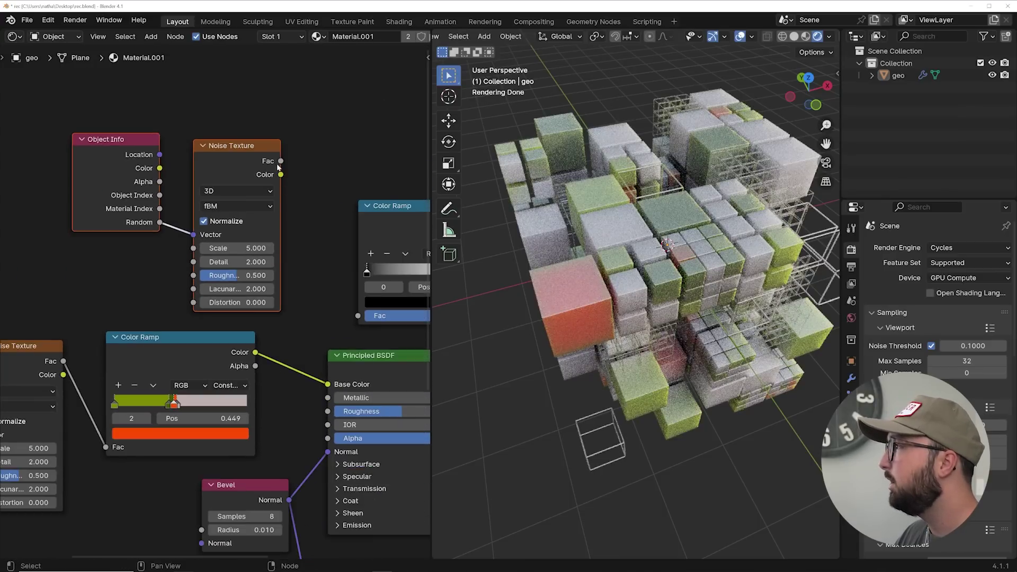
left_click_drag(358, 316, 358, 316)
Set the mixing Color Ramp's interpolation to Constant and move its white stop to about the middle of the ramp
middle_click_drag(423, 223, 309, 228)
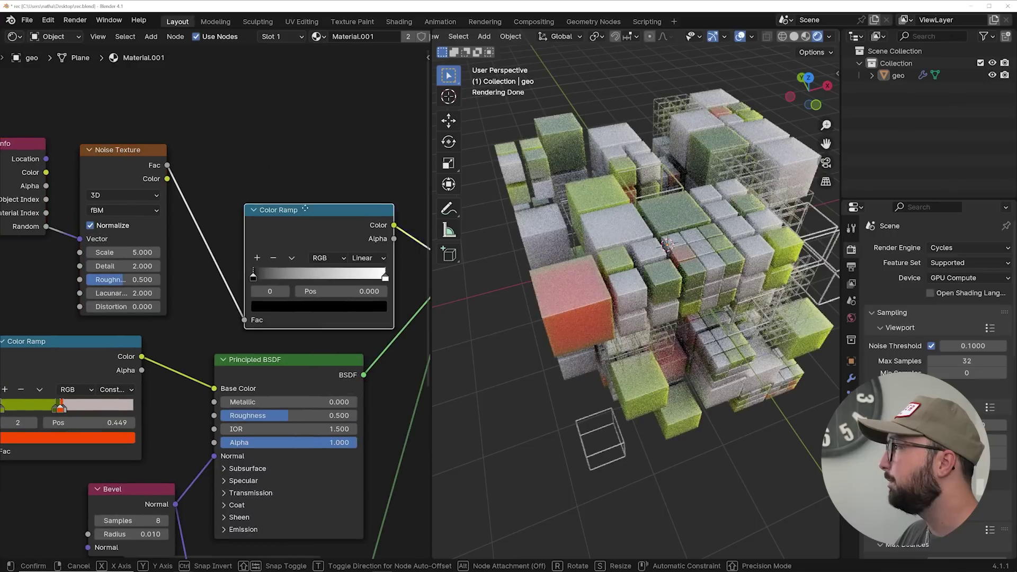
left_click_drag(309, 228, 291, 188)
scroll(340, 253, "up", 3)
middle_click_drag(340, 253, 307, 237)
left_click(328, 197)
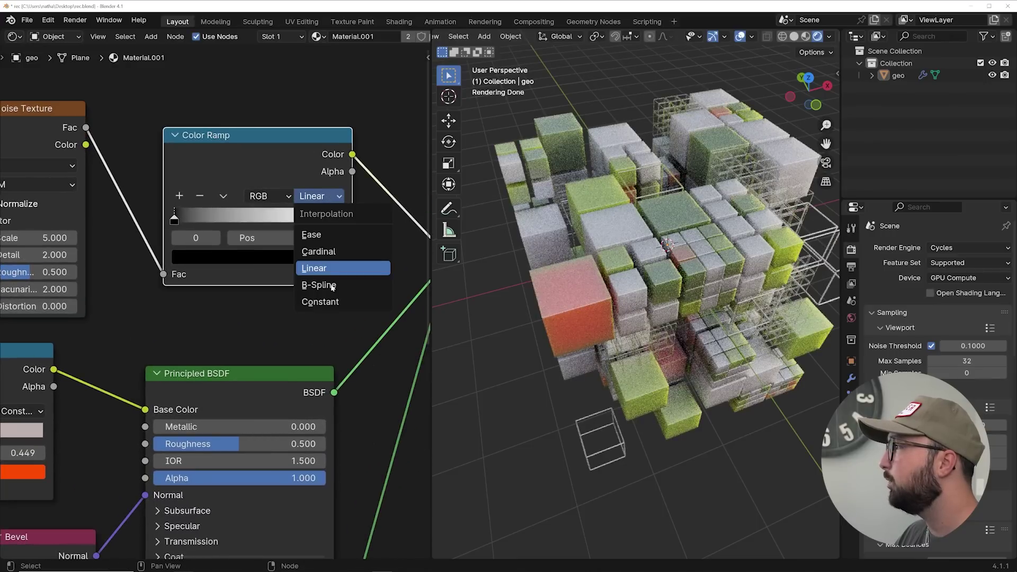
left_click(323, 301)
left_click_drag(342, 218, 264, 217)
Set the copied Noise Texture's Scale to 45.700 and its Distortion to 41.400
middle_click_drag(161, 244, 299, 238)
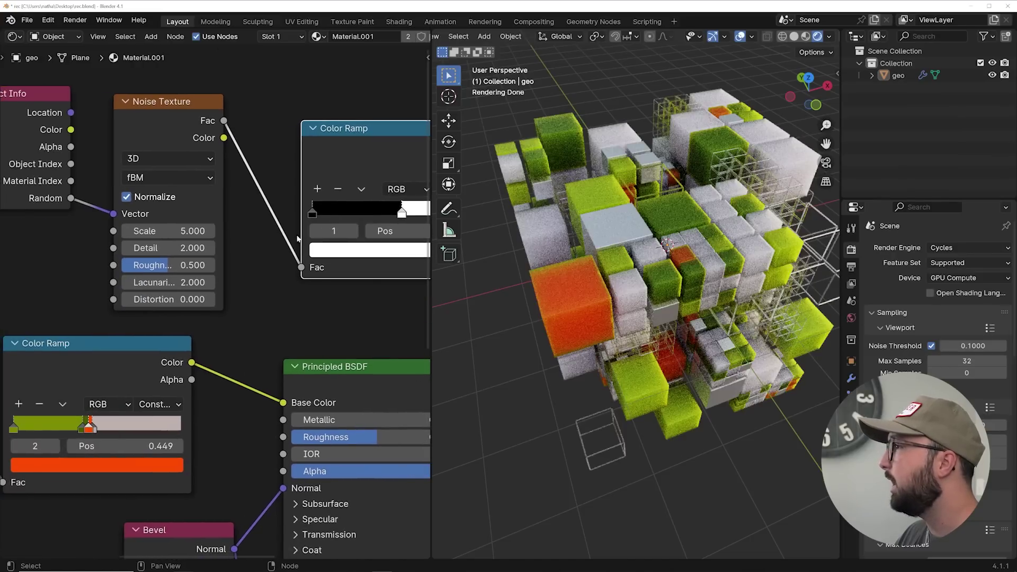
left_click_drag(165, 231, 196, 231)
left_click_drag(159, 299, 174, 297)
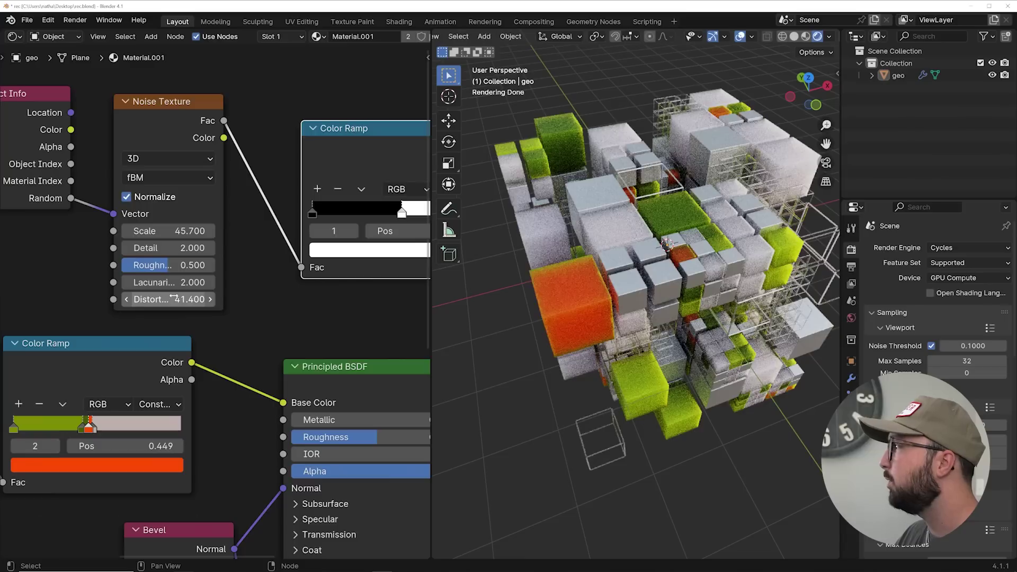
Fine-tune the mixing Color Ramp's white stop to position 0.549 while checking the rendered cubes from different angles
middle_click_drag(46, 476, 232, 398)
scroll(231, 399, "down", 4)
middle_click_drag(322, 223, 168, 354)
middle_click_drag(376, 306, 292, 310)
scroll(294, 311, "up", 1)
left_click_drag(309, 305, 294, 306)
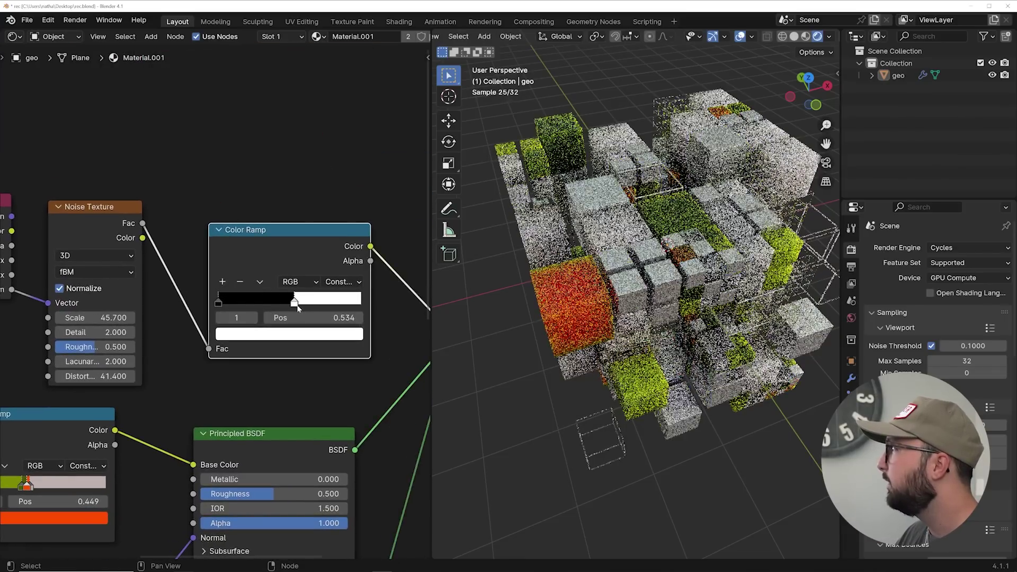
middle_click_drag(626, 286, 676, 275)
left_click_drag(298, 304, 300, 305)
middle_click_drag(663, 297, 712, 302)
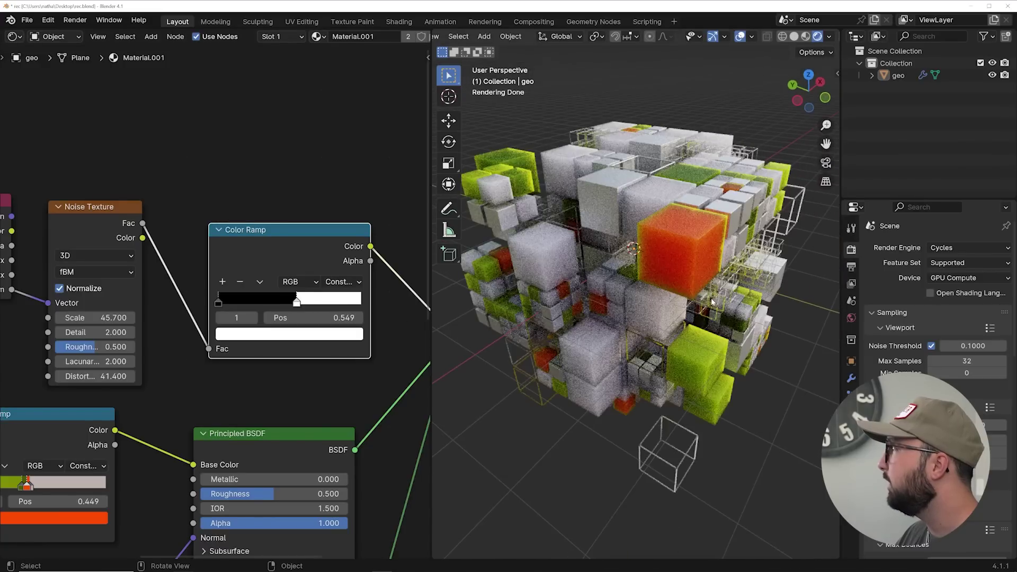
Check the cube artwork reference on Behance in the browser and add another Color Ramp node below the first Noise Texture
key("alt+Tab")
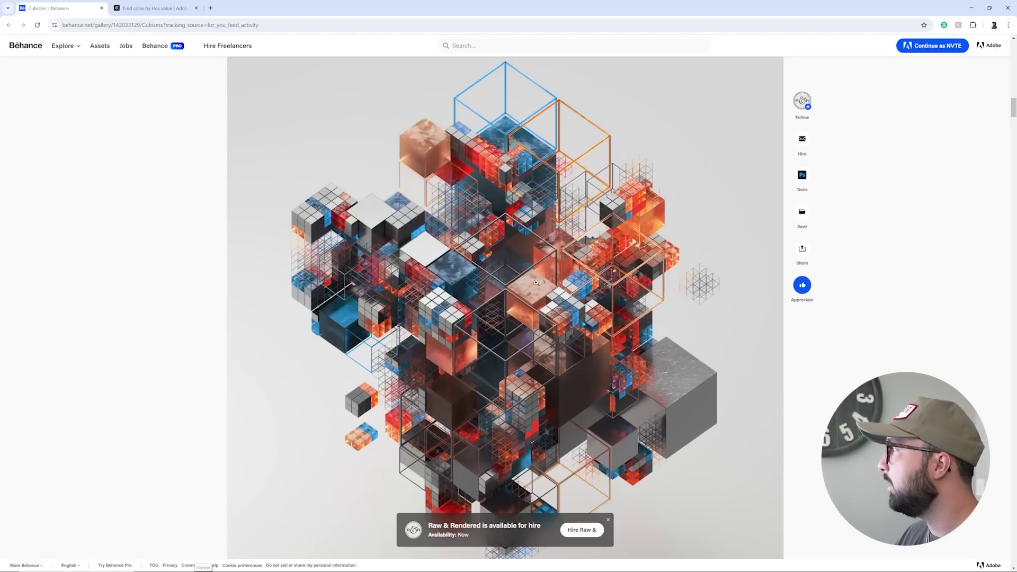
left_click(972, 8)
middle_click_drag(83, 517, 129, 359)
key("shift+a")
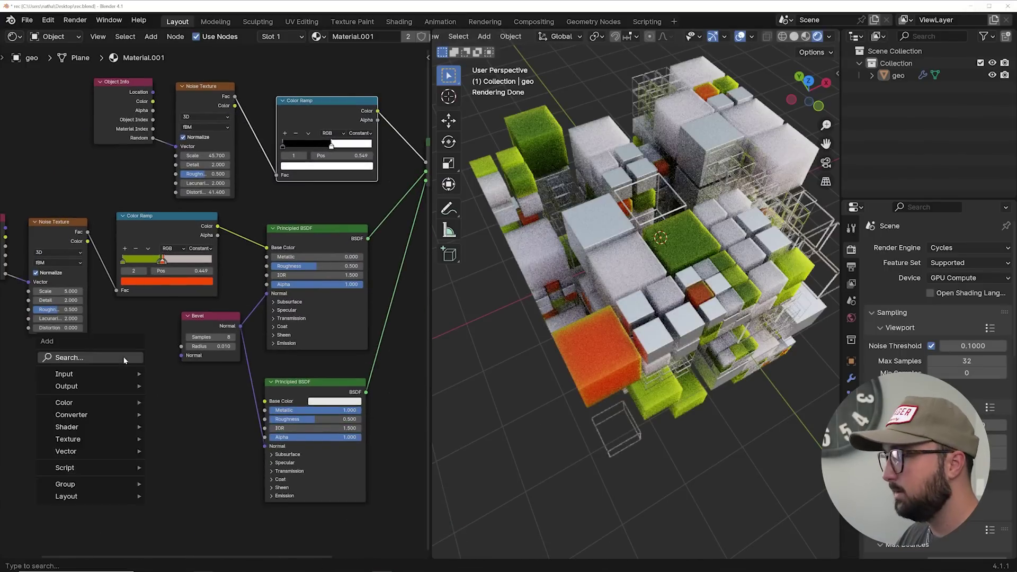
left_click(129, 354)
type("col")
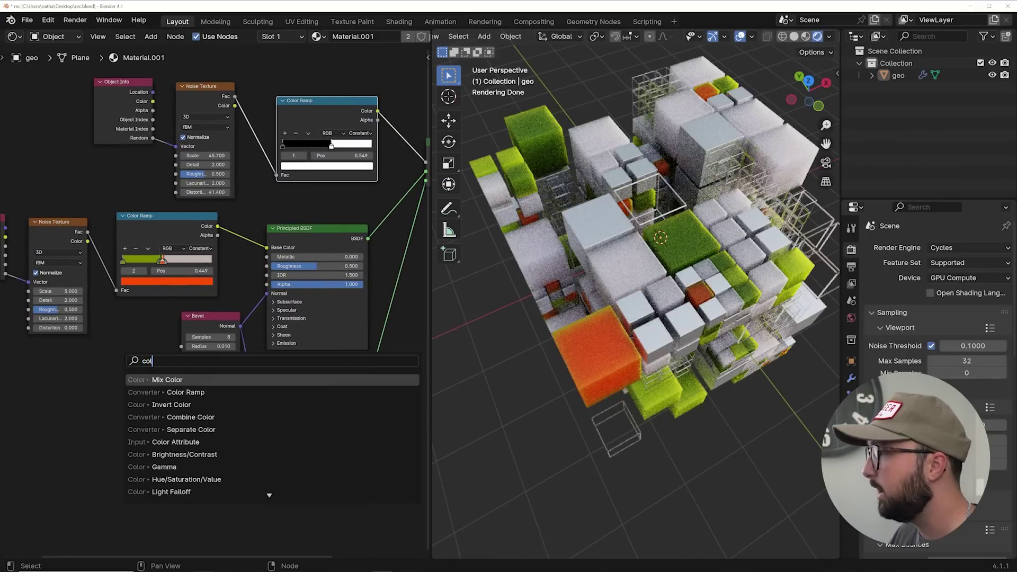
left_click(201, 392)
left_click(81, 391)
Add a Noise Texture node feeding the new Color Ramp and move both nodes farther away from the lower Principled BSDF
scroll(125, 381, "up", 1)
middle_click_drag(124, 381, 220, 361)
key("shift+a")
left_click(174, 350)
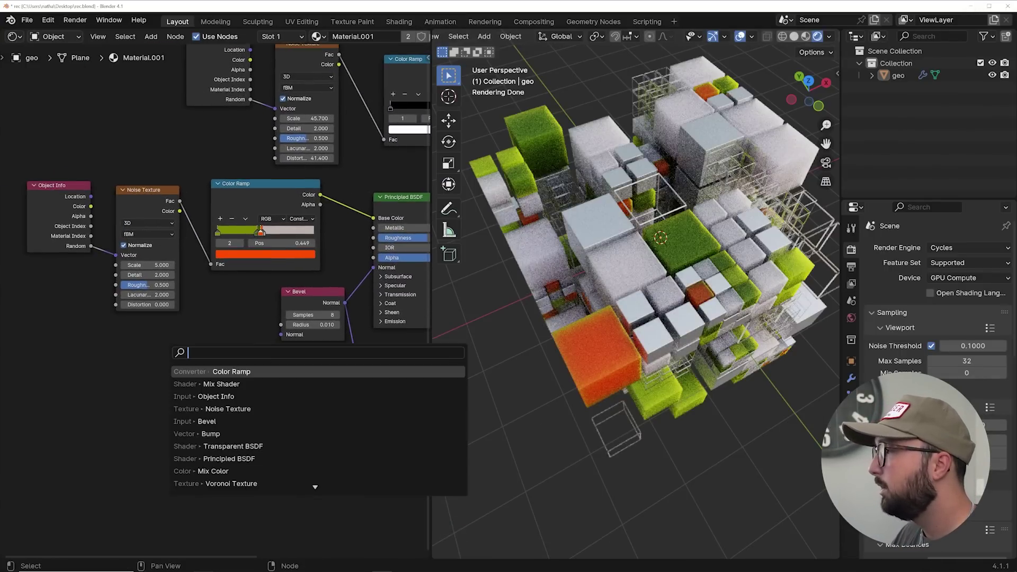
type("noi")
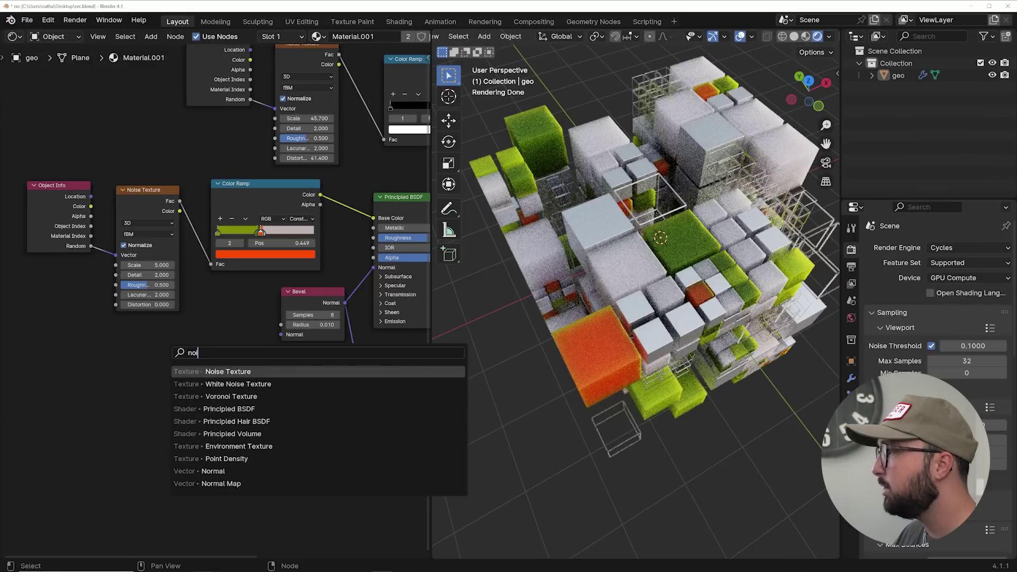
key("Return")
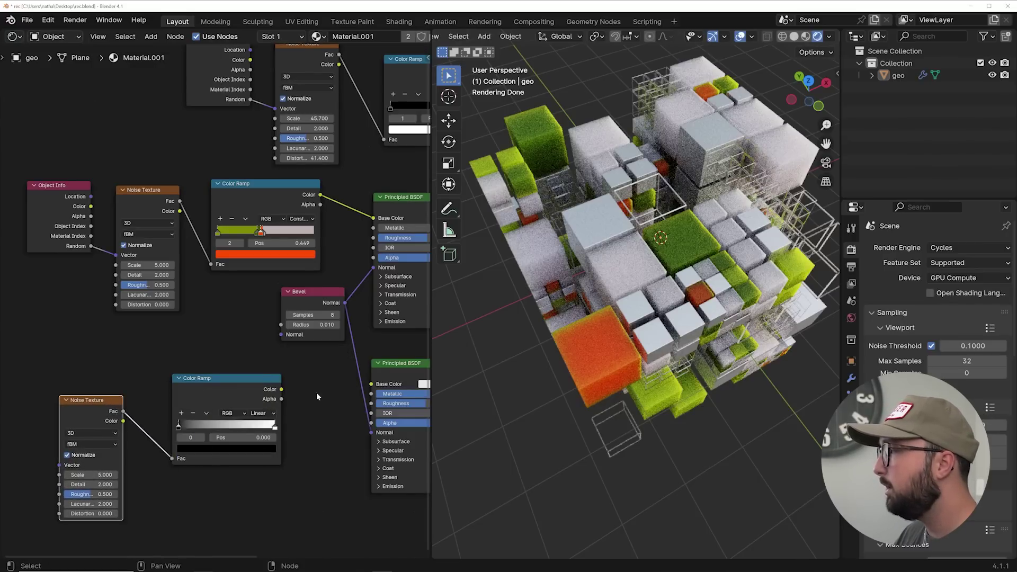
left_click(260, 406, "shift")
middle_click_drag(260, 405, 294, 386)
scroll(295, 386, "down", 1)
left_click_drag(158, 387, 68, 387)
Add a Bump node, connecting the new Color Ramp's Color to its Height and its Normal output to the Bevel node's Normal input
key("shift+a")
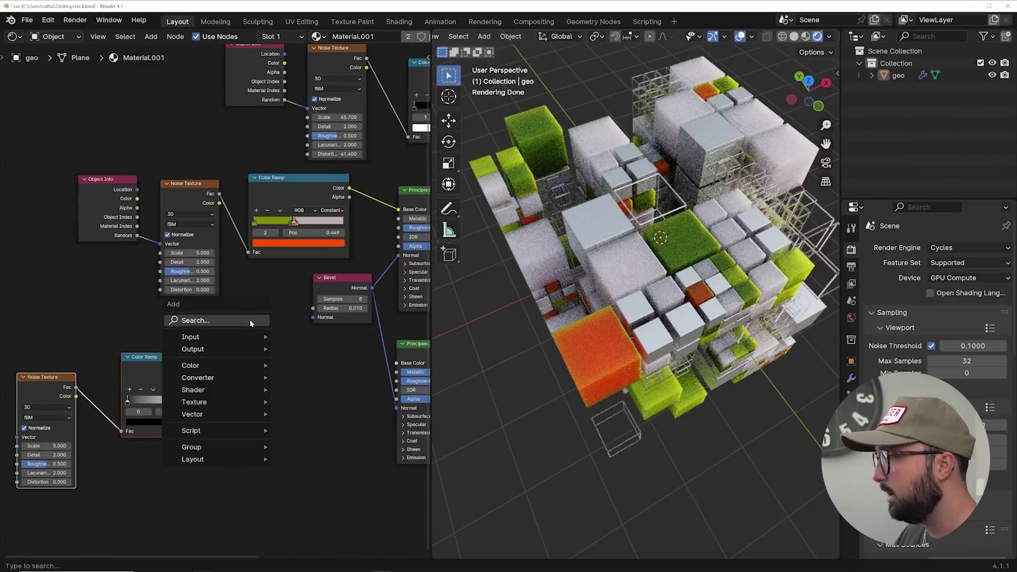
left_click(249, 319)
left_click(262, 404)
left_click(246, 349)
scroll(215, 301, "up", 8)
left_click_drag(229, 425, 273, 489)
left_click_drag(384, 418, 333, 331)
Add Texture Coordinate and Mapping nodes to the new Noise Texture and drive the Mapping vector from the Object output
scroll(333, 331, "down", 3)
middle_click_drag(333, 331, 248, 331)
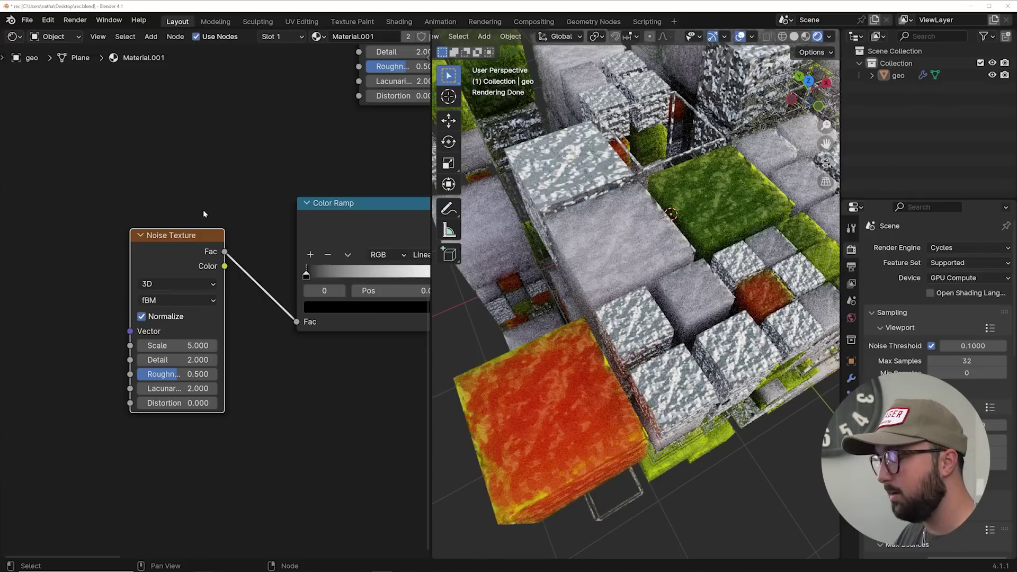
key("ctrl+t")
middle_click_drag(106, 297, 164, 297)
left_click_drag(155, 282, 184, 272)
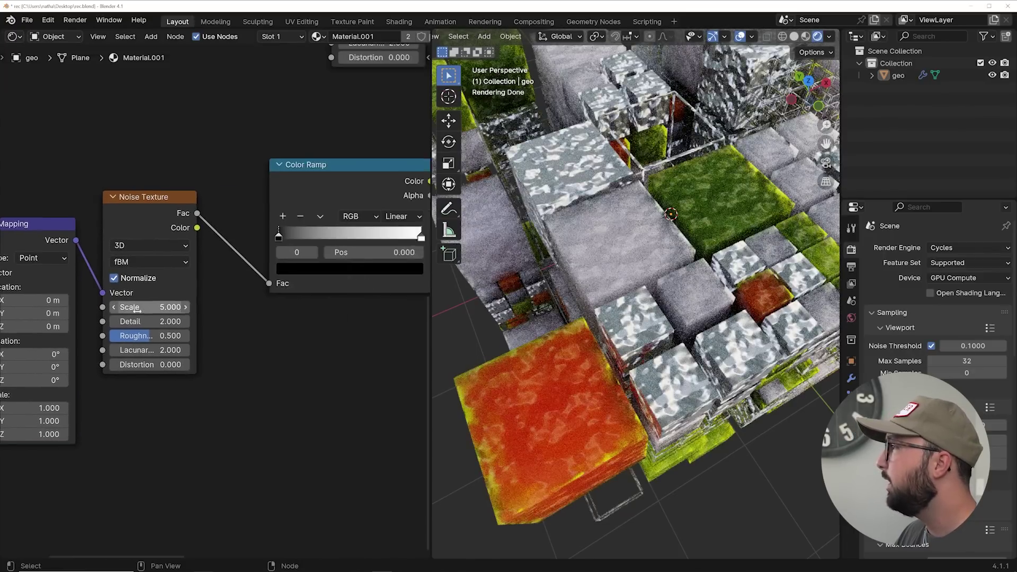
Try the bump Color Ramp's black stop at position 0.542 and inspect the bump pattern across the cubes
middle_click_drag(288, 243, 245, 249)
left_click_drag(246, 249, 313, 242)
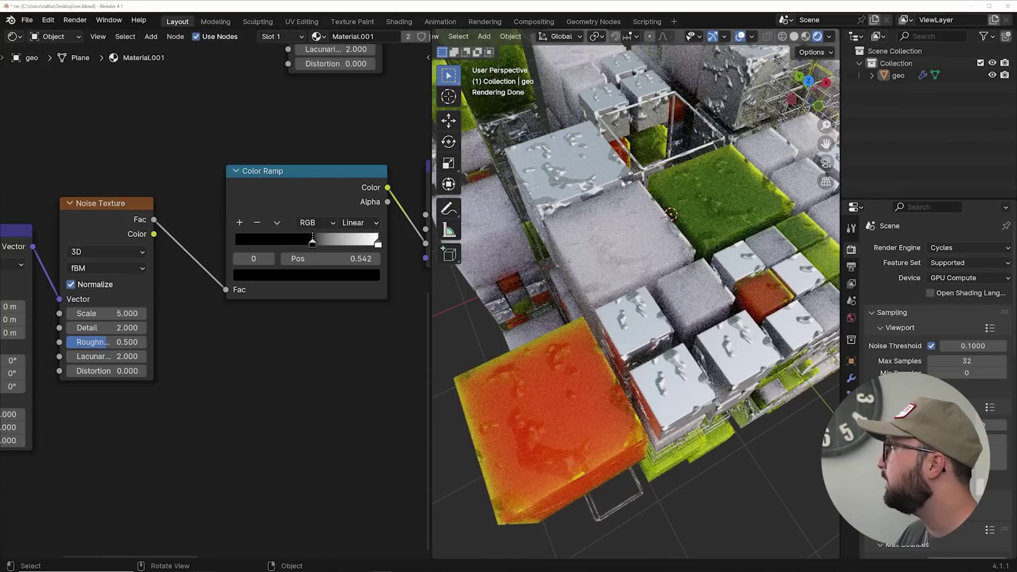
middle_click_drag(775, 303, 718, 298, "shift")
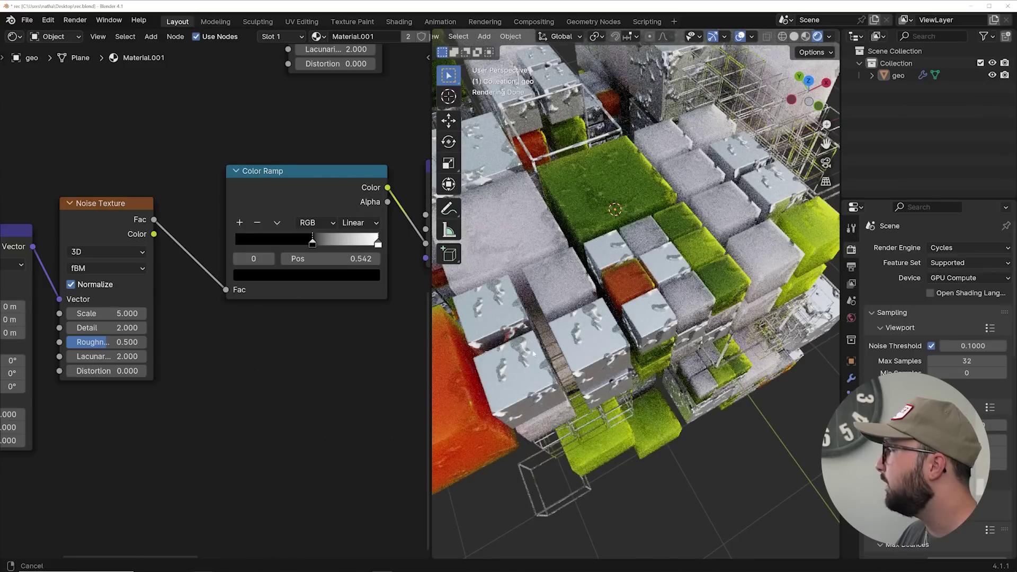
middle_click_drag(533, 354, 651, 350, "shift")
Pick geo as the Texture Coordinate node's reference object and inspect the bump pattern on the cubes
middle_click_drag(124, 301, 265, 272)
scroll(265, 272, "down", 3)
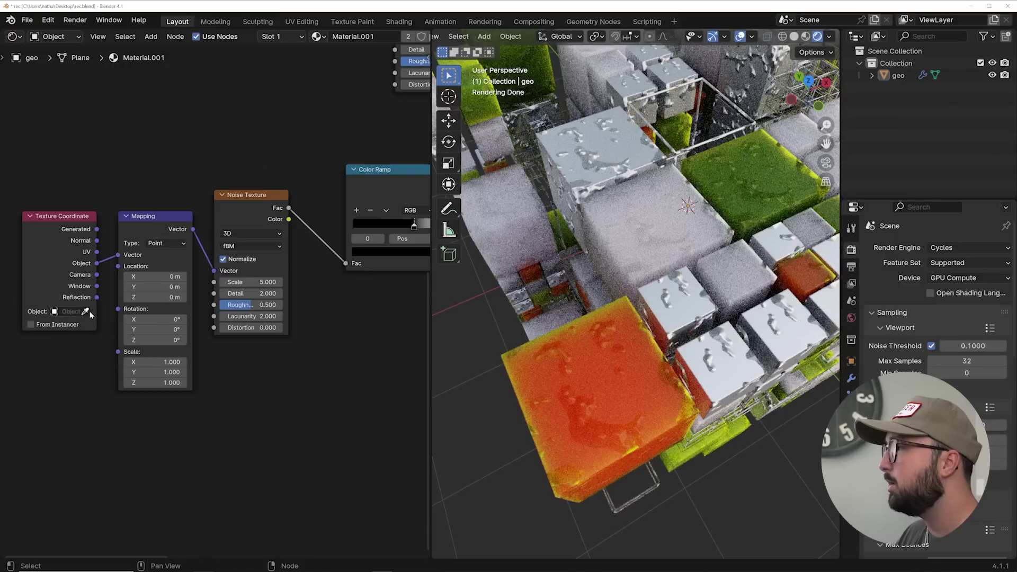
left_click(647, 244)
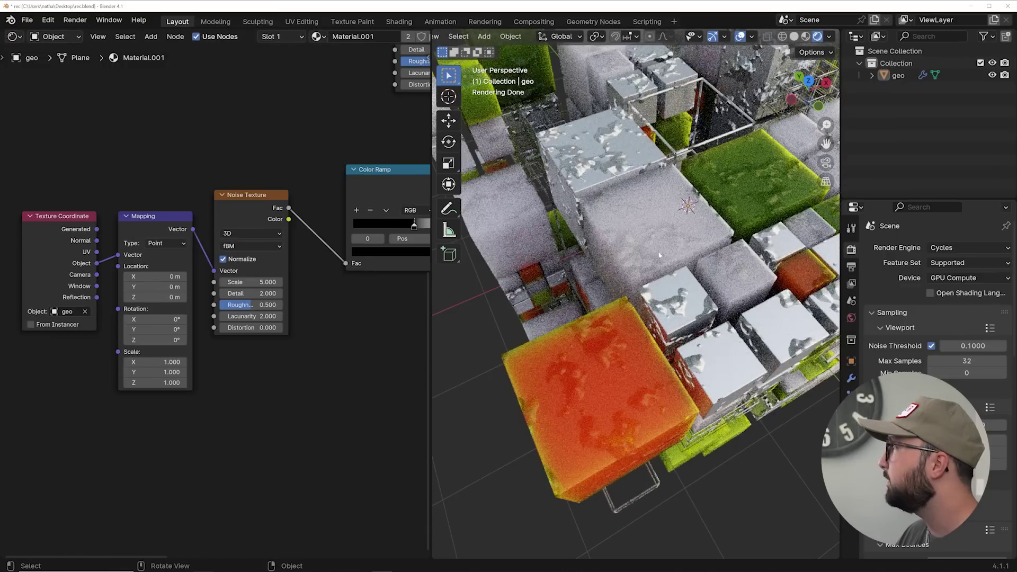
scroll(543, 300, "down", 7)
middle_click_drag(583, 274, 604, 339, "shift")
scroll(604, 340, "up", 8)
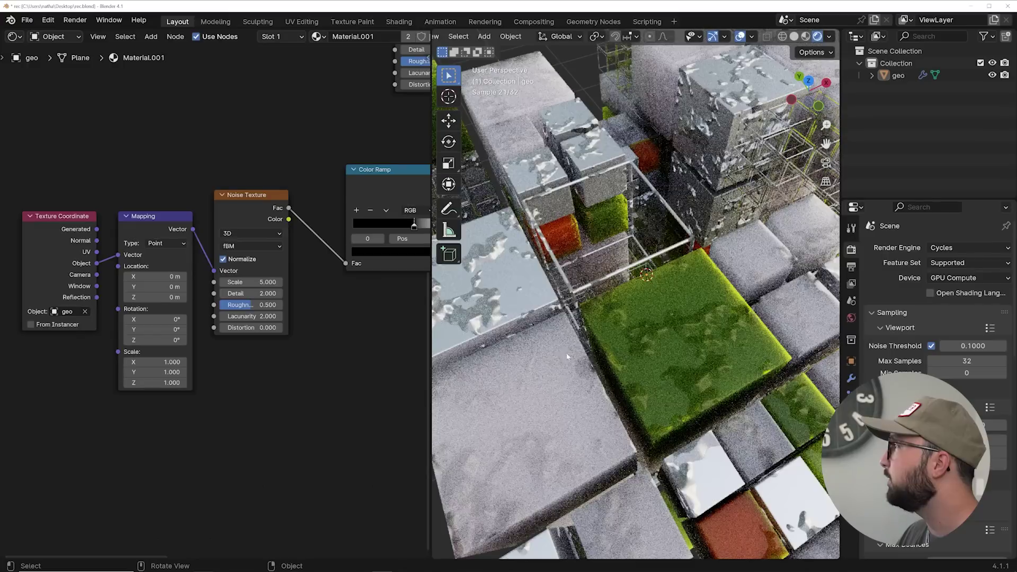
scroll(271, 278, "up", 3)
Return the bump Color Ramp's black stop to 0.000 and set the Noise Texture's Detail to 12 and Roughness to 0.957
middle_click_drag(381, 223, 223, 262)
left_click_drag(304, 250, 222, 249)
double_click(98, 320)
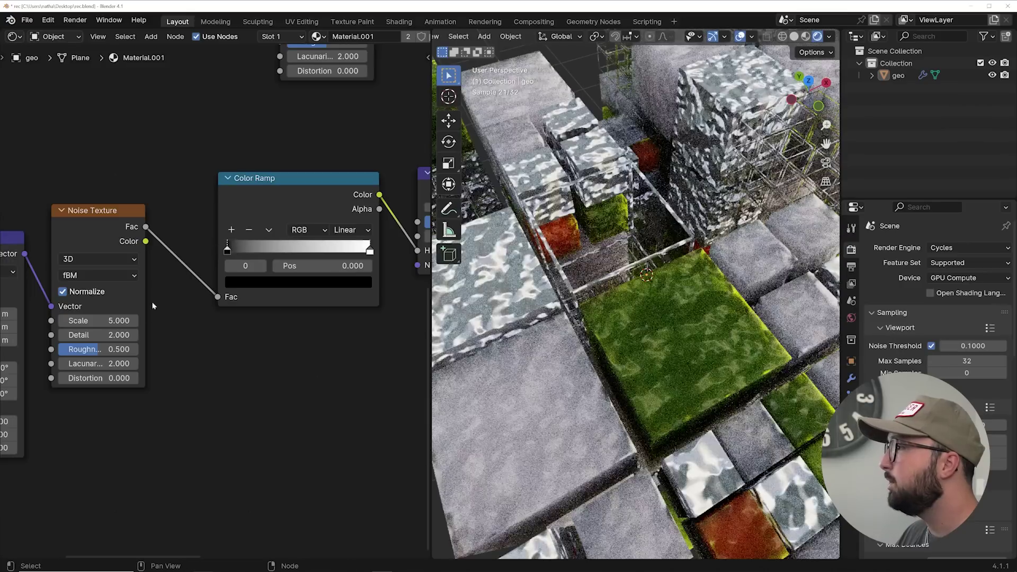
key("Tab")
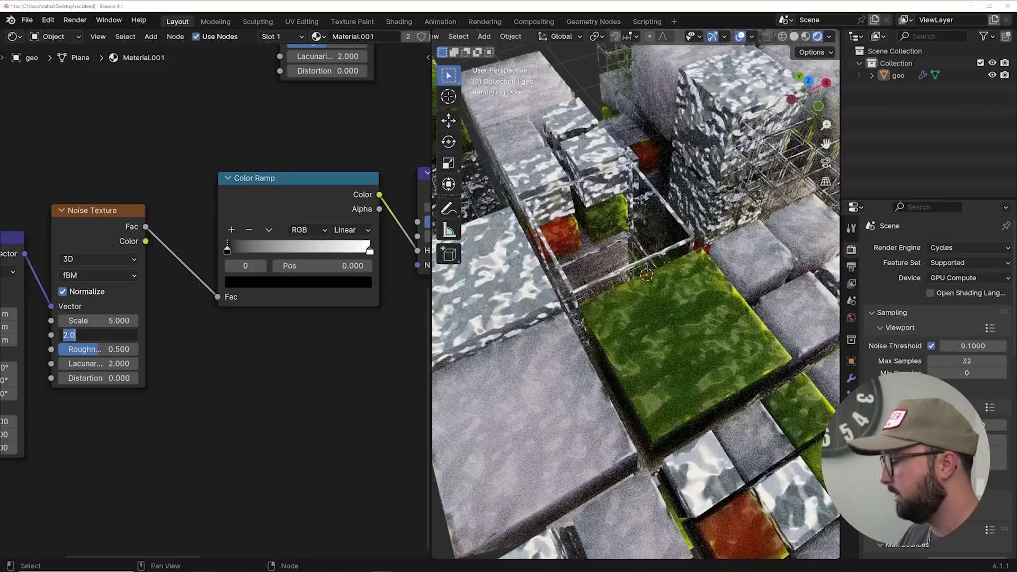
type("12")
key("Return")
left_click_drag(101, 350, 134, 347)
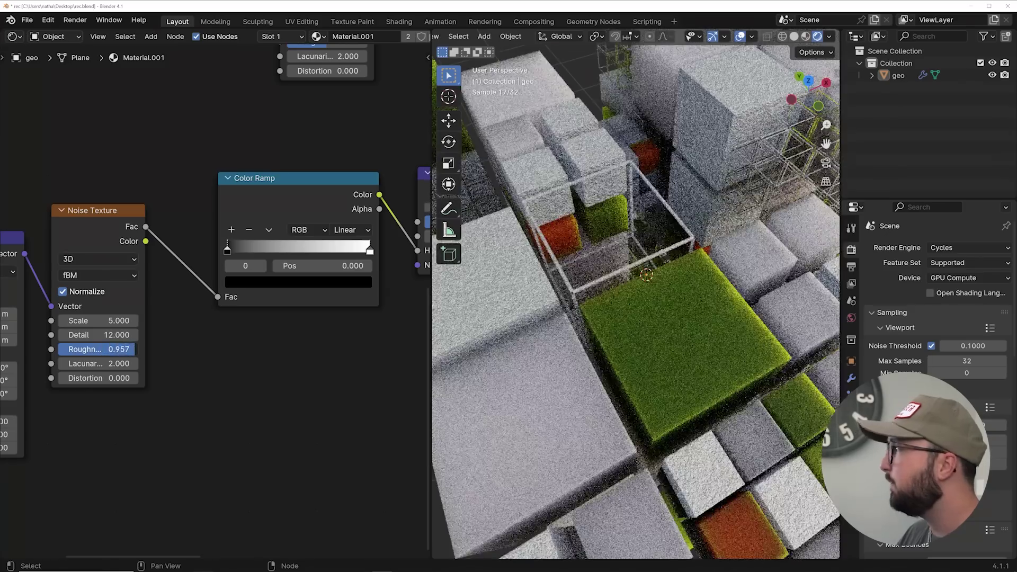
Move the bump Color Ramp's white stop to position 0.487
scroll(458, 288, "up", 2)
middle_click_drag(457, 289, 567, 297, "shift")
left_click(230, 251)
left_click_drag(363, 252, 298, 253)
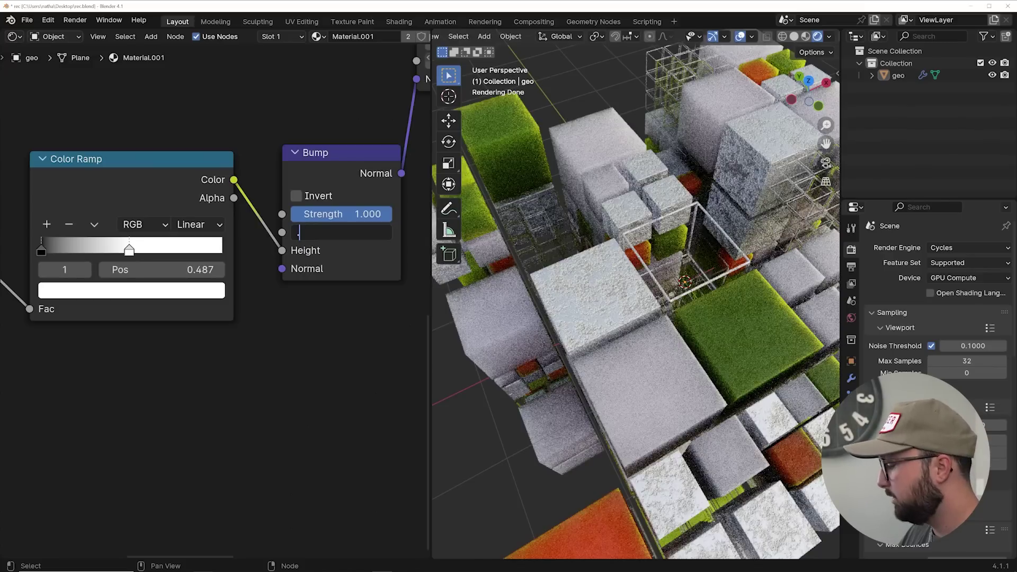
Set the Bump node's Distance to 0.1 and its Strength to 0.571
type("1")
key("Return")
mouse_move(347, 216)
left_mouse_down()
mouse_move(308, 216)
mouse_move(358, 216)
left_mouse_up()
scroll(336, 287, "down", 4)
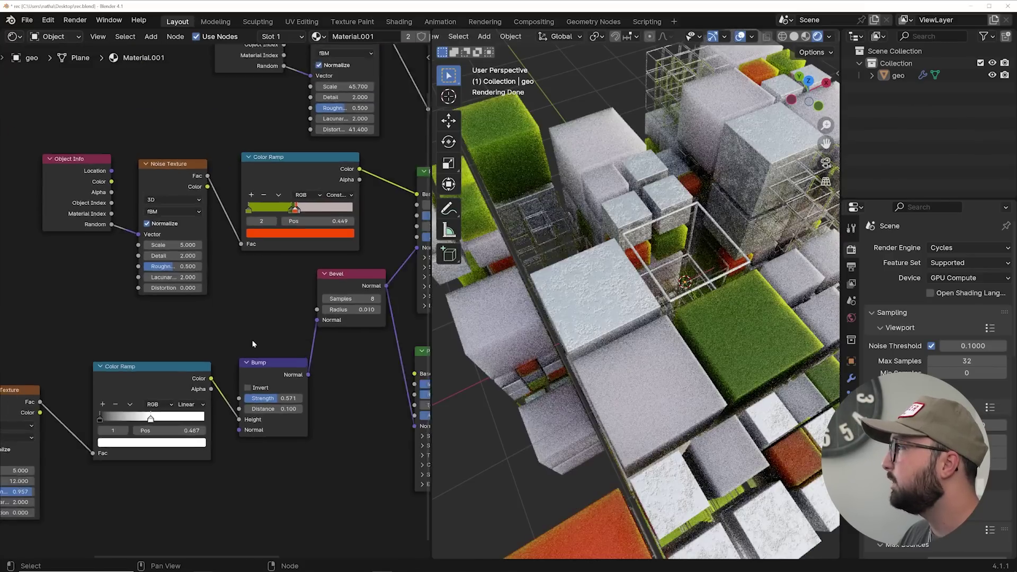
Move the whole bump node chain, including the Texture Coordinate node, lower in the graph to make room above it
scroll(277, 341, "down", 4)
middle_click_drag(265, 335, 298, 324)
left_click_drag(297, 321, 32, 443)
key("g")
left_click(200, 376)
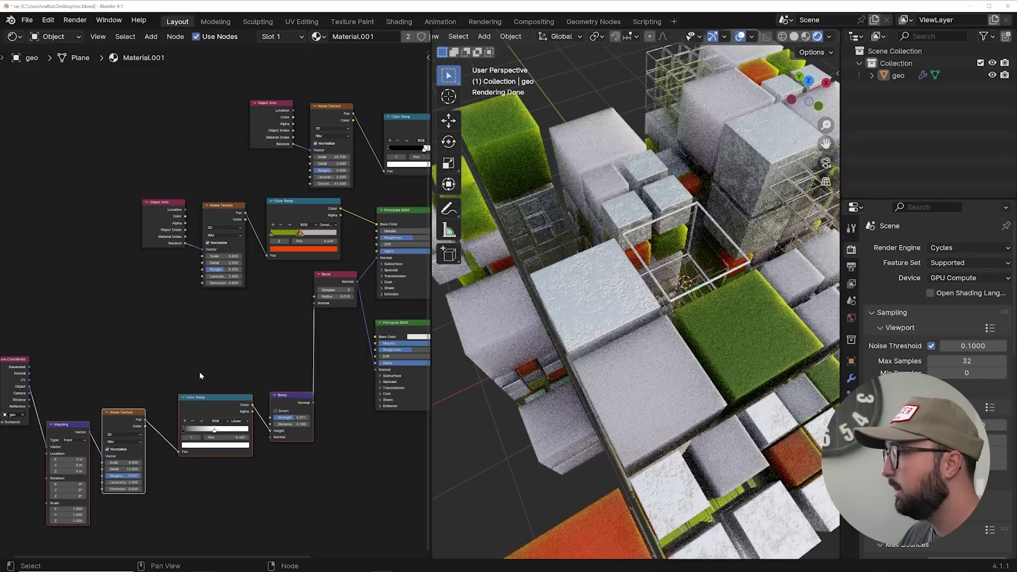
left_click_drag(20, 365, 14, 431)
scroll(253, 413, "up", 1)
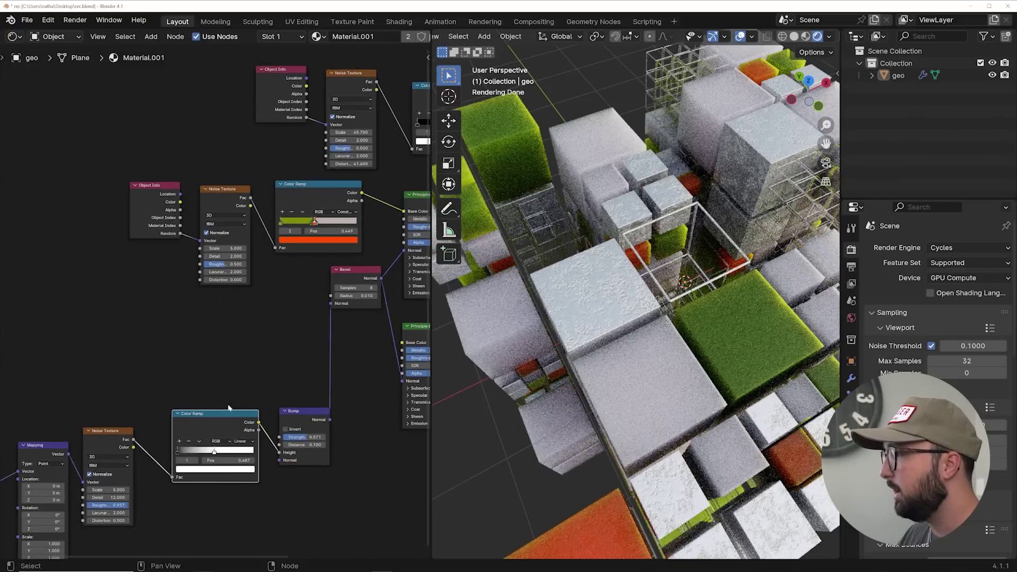
Add another Color Ramp above the bump ramp and connect its Color output to the Roughness of both Principled BSDF nodes
key("shift+d")
left_click(206, 320)
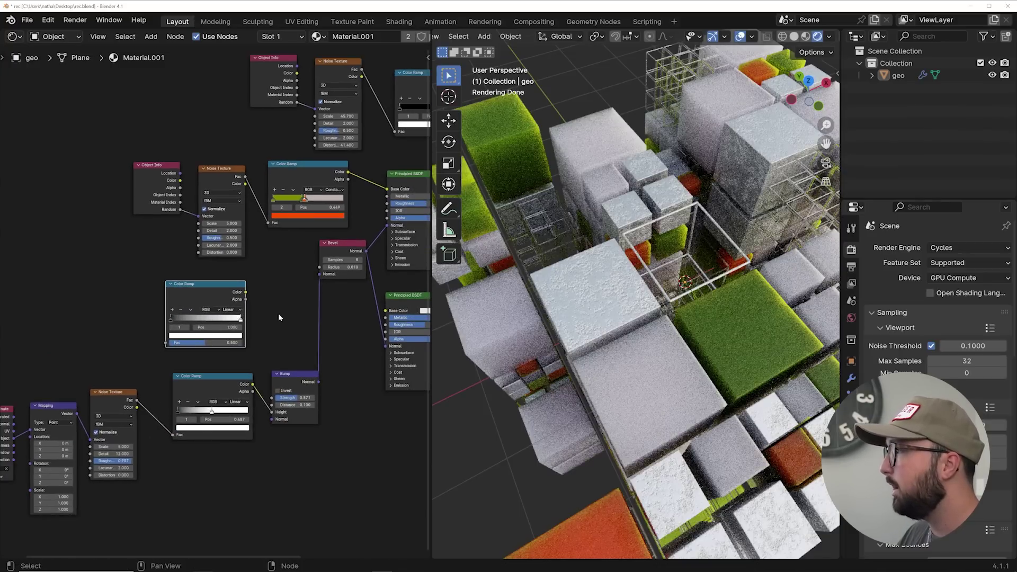
middle_click_drag(273, 308, 200, 355)
scroll(192, 345, "up", 2)
left_click_drag(337, 245, 330, 241)
left_click_drag(165, 345, 328, 383)
Feed the roughness Color Ramp from the bump Noise Texture's Fac output and inspect the cube surfaces up close
middle_click_drag(185, 376, 374, 335)
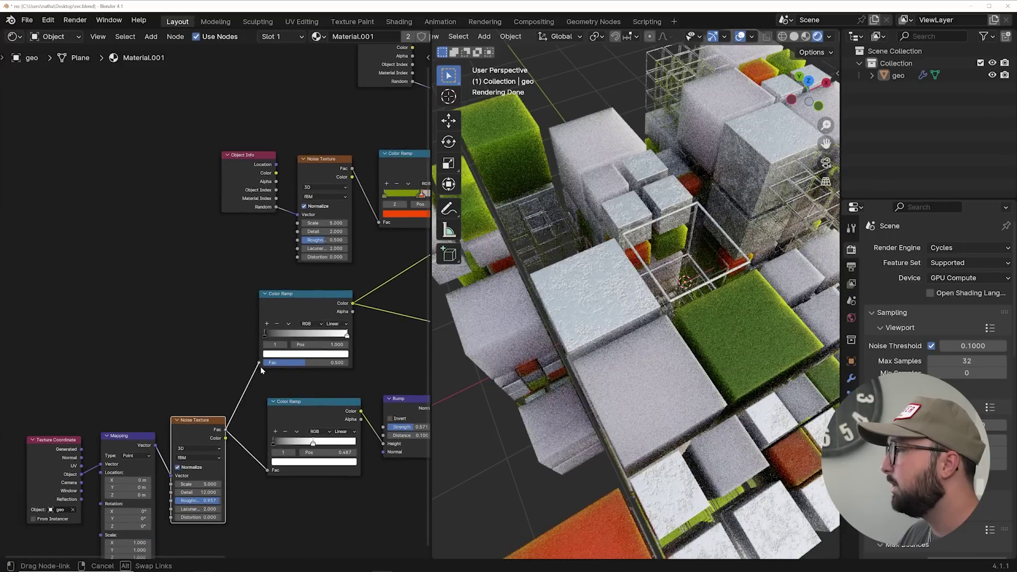
left_click_drag(261, 371, 260, 366)
middle_click_drag(662, 318, 684, 213)
scroll(153, 335, "up", 3)
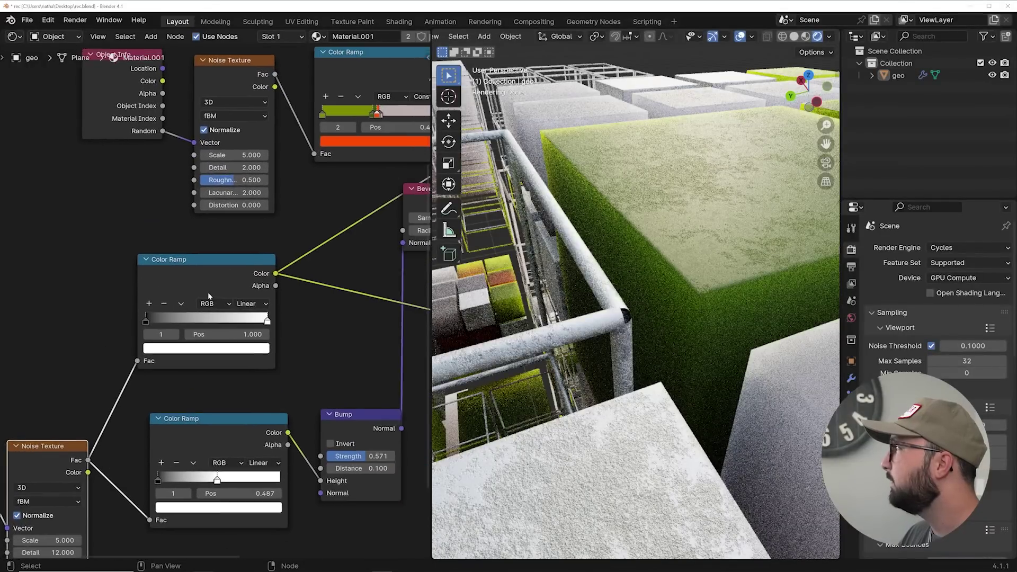
Try different stop positions on the roughness Color Ramp, flip the ramp, and move its black stop to 0.596
left_click_drag(128, 326, 180, 328)
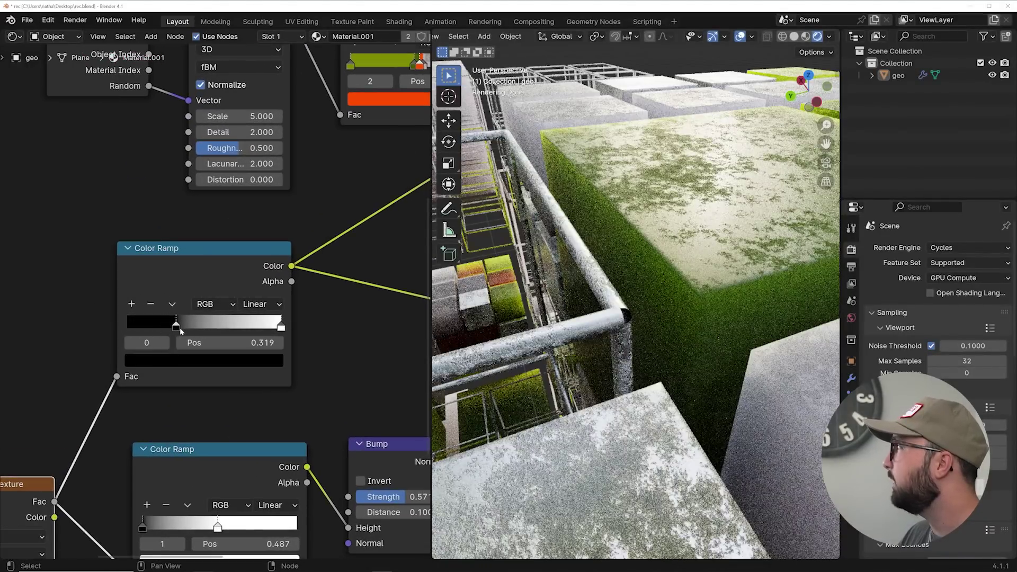
mouse_move(281, 327)
left_mouse_down()
mouse_move(153, 328)
mouse_move(282, 327)
left_mouse_up()
left_click_drag(153, 328, 127, 328)
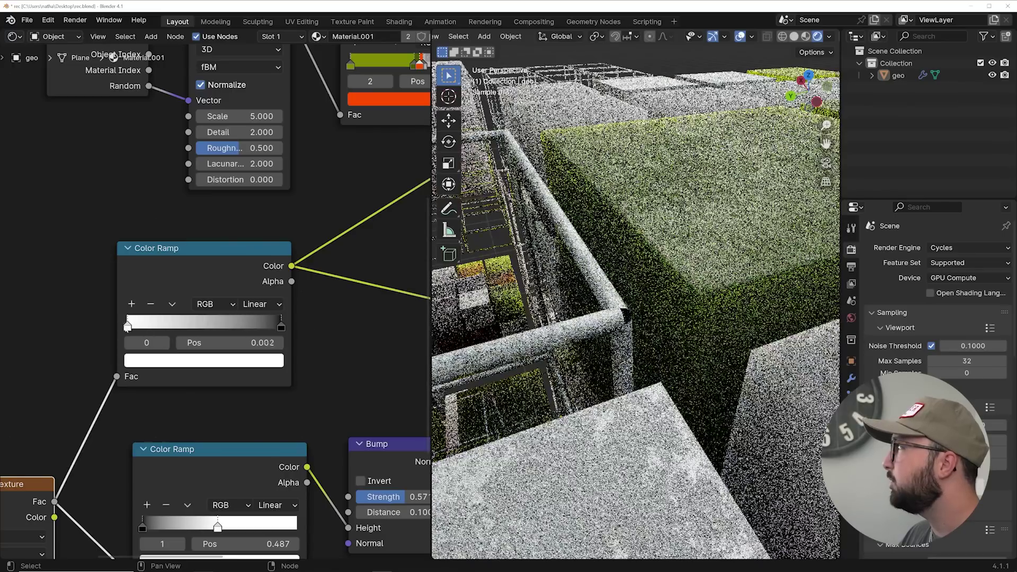
left_click_drag(275, 326, 218, 324)
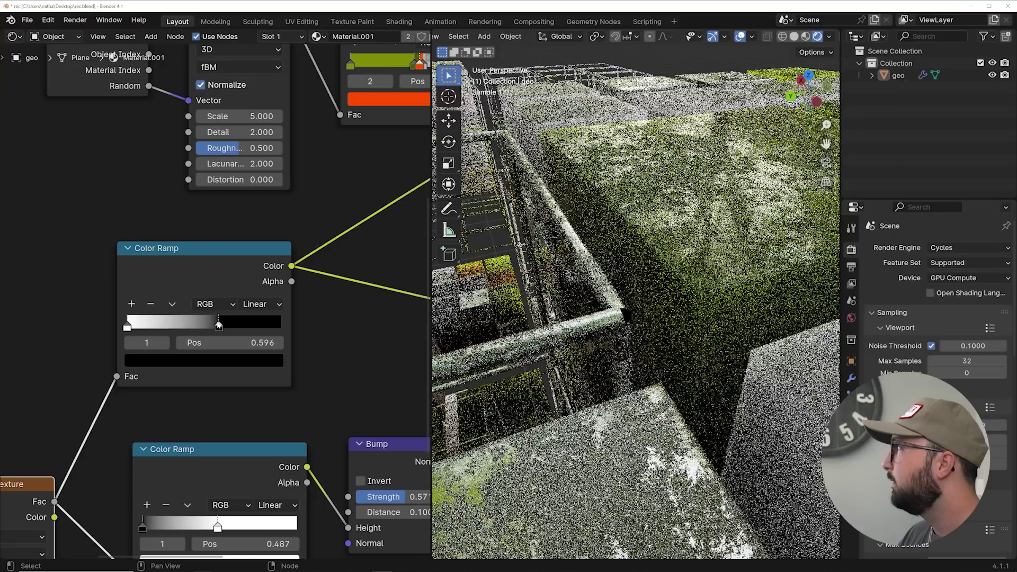
Lighten the roughness Color Ramp's black stop to mid grey, adjust its white stop's color, and check the cubes from several angles
left_click(240, 362)
left_click_drag(270, 258, 271, 210)
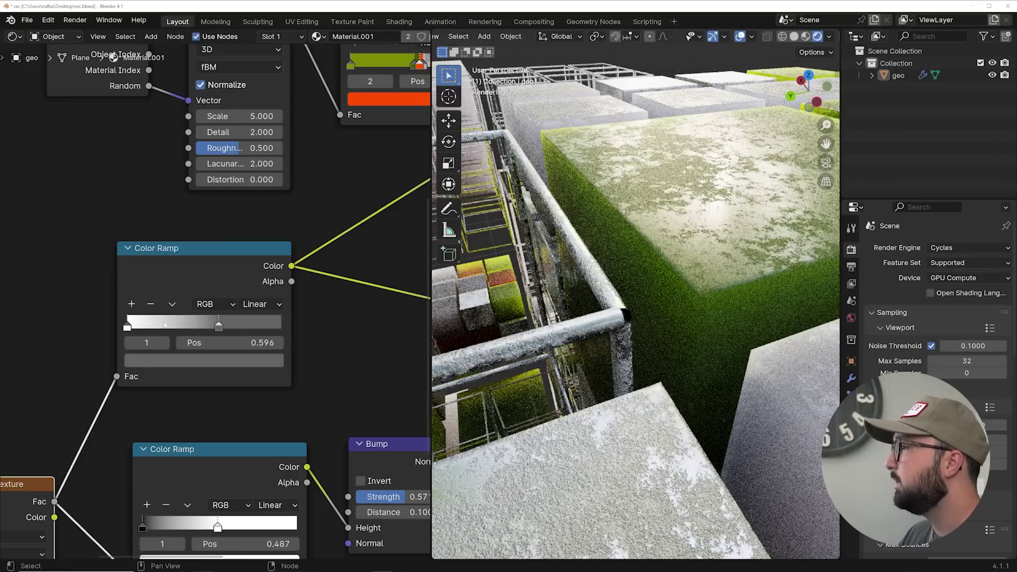
left_click(127, 326)
left_click(170, 360)
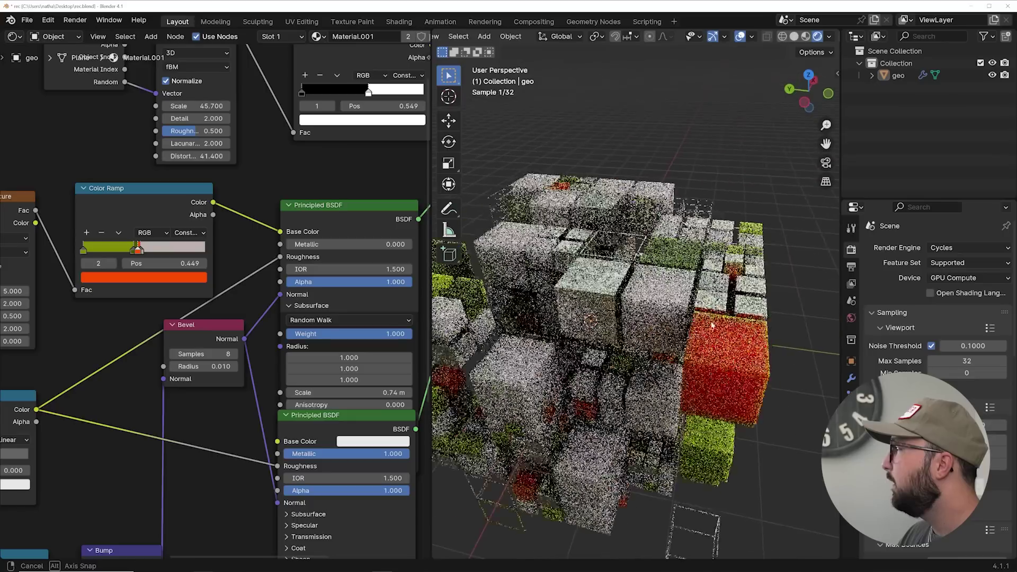
middle_click_drag(712, 324, 648, 333)
scroll(639, 318, "up", 3)
scroll(647, 333, "down", 3)
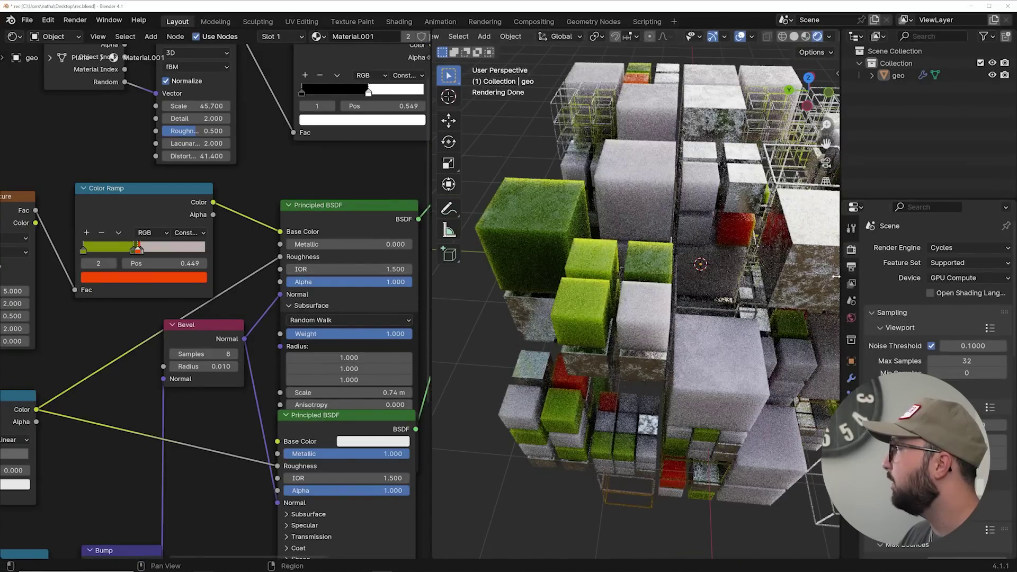
middle_click_drag(637, 259, 689, 286)
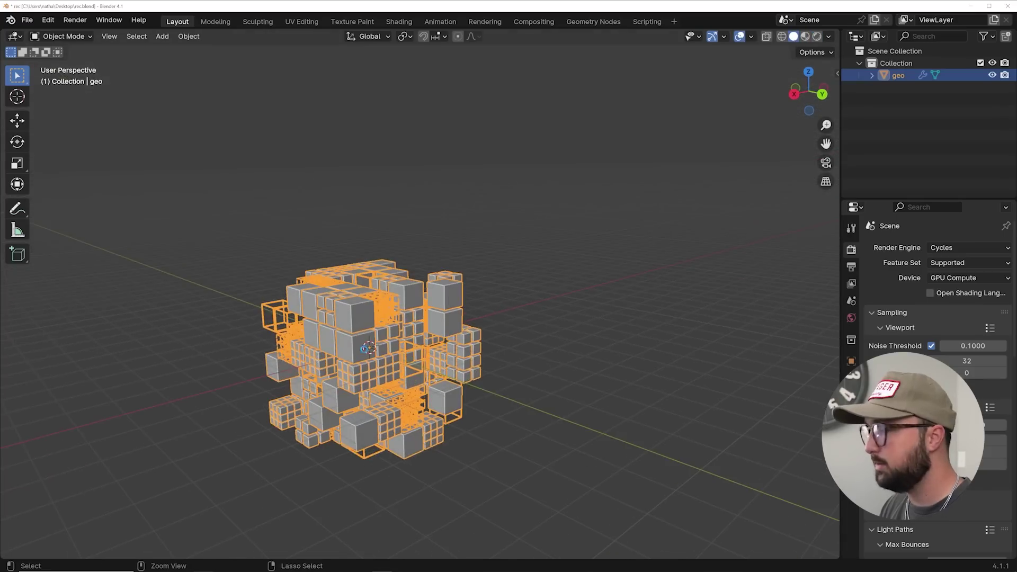
Raise the geo object above the grid floor and add a plane beneath it, scaled up into a very large ground surface
left_click(11, 117)
left_click_drag(370, 306, 371, 159)
key("shift+a")
mouse_move(469, 273)
left_click(560, 267)
key("s")
left_click(445, 354)
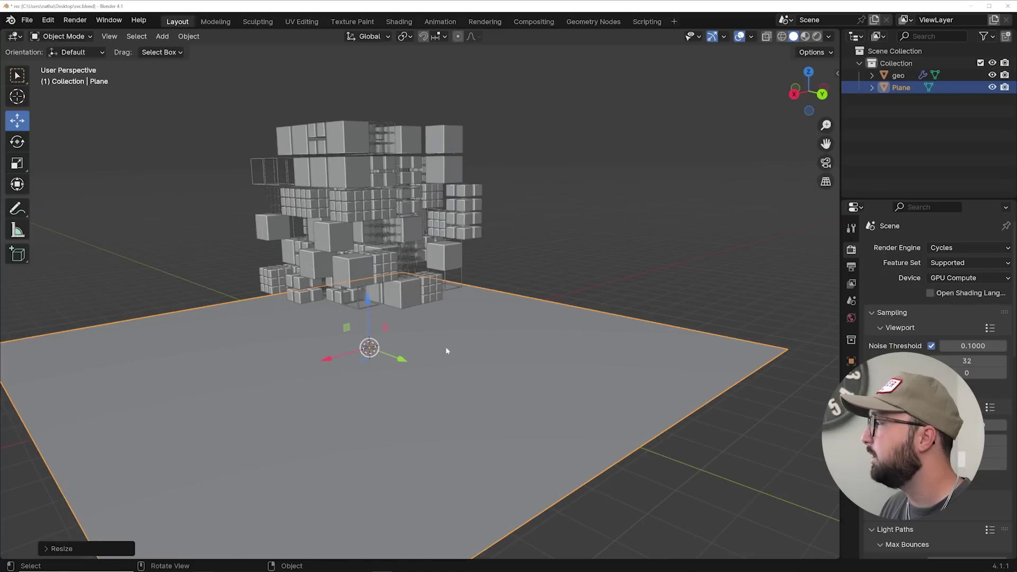
key("s")
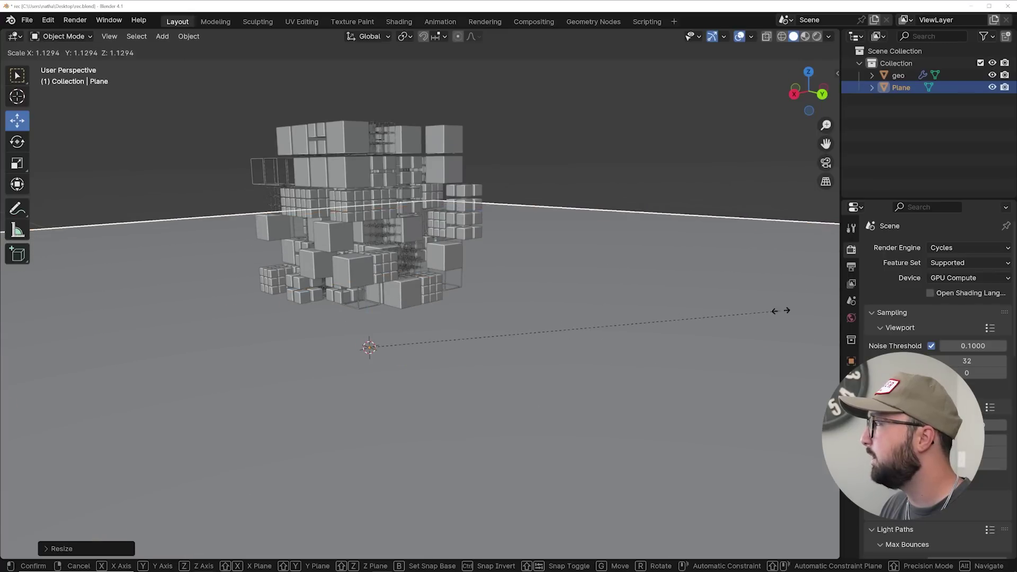
left_click(761, 309)
Frame the cubes from a high angle and set the output resolution to 960 × 1080 px
middle_click_drag(652, 295, 623, 346)
scroll(623, 346, "down", 4)
scroll(459, 321, "up", 4)
middle_click_drag(459, 321, 508, 391, "shift")
middle_click_drag(507, 391, 504, 337)
scroll(371, 395, "up", 3)
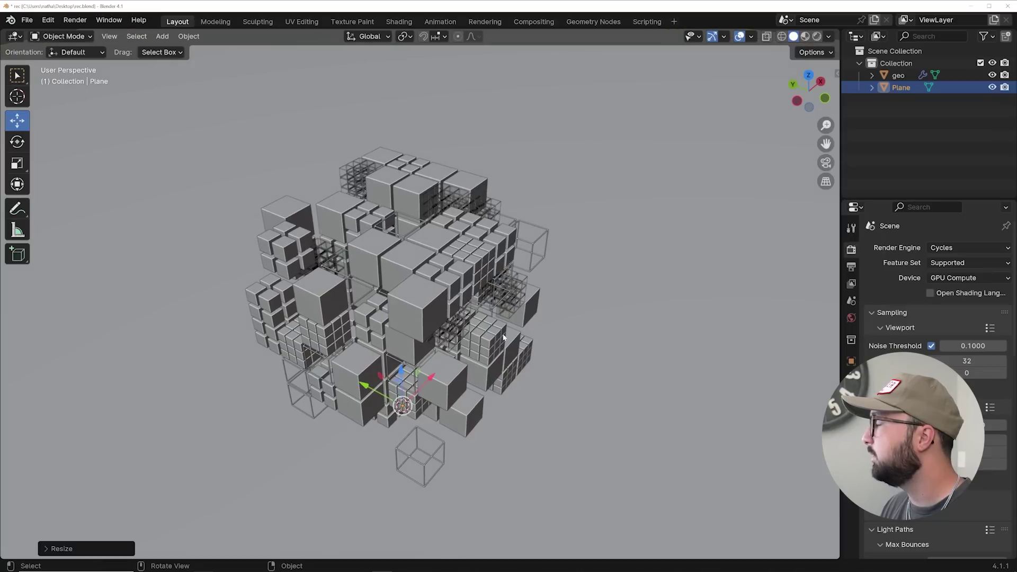
left_click(854, 268)
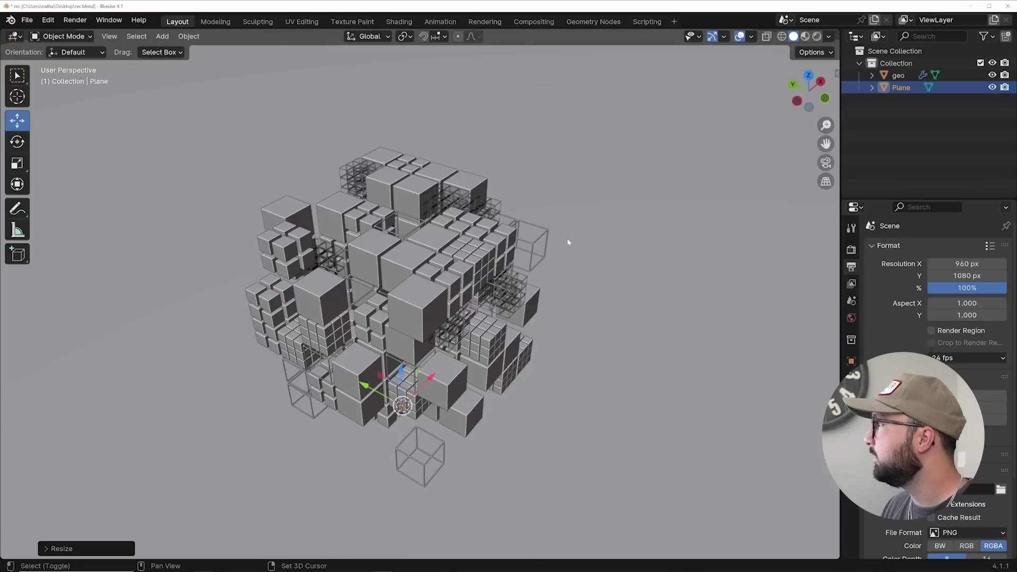
Add a camera, align it to the current view, and move it so the cubes sit centrally in the frame
key("shift+a")
left_click(521, 418)
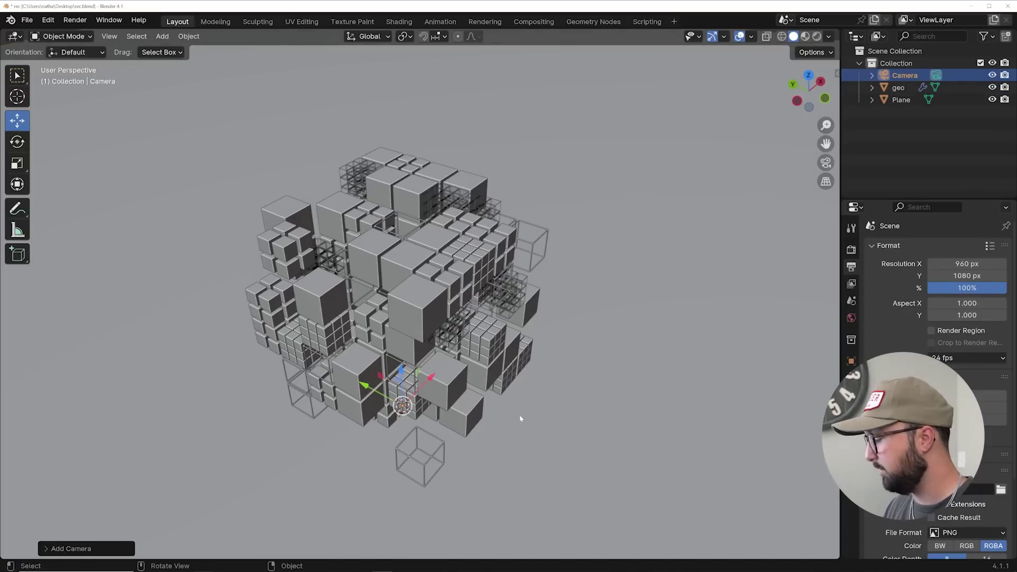
key("ctrl+alt+KP_0")
key("g")
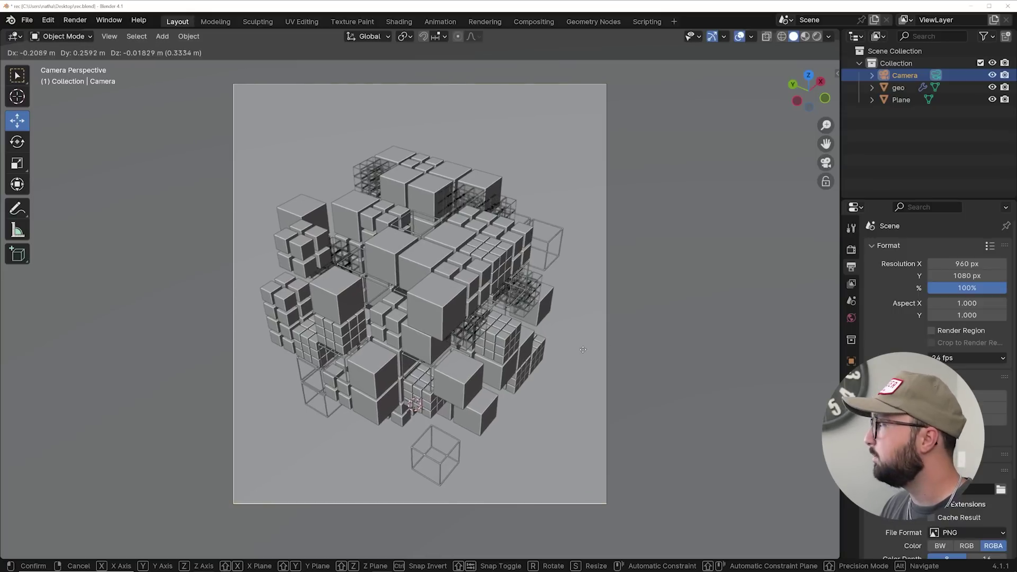
left_click(572, 353)
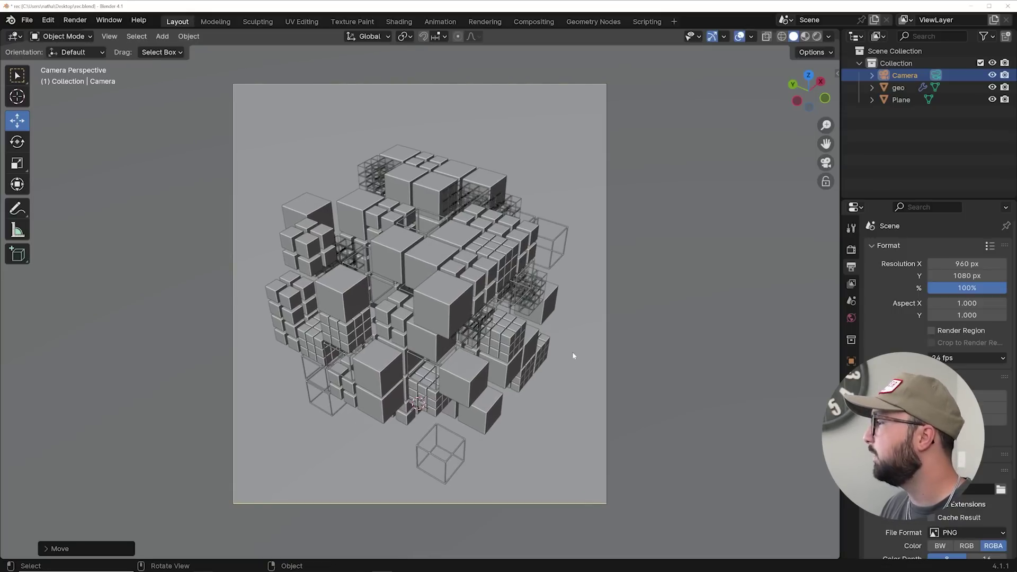
Add an area light, raise it high above the cubes, and scale it up
key("shift+a")
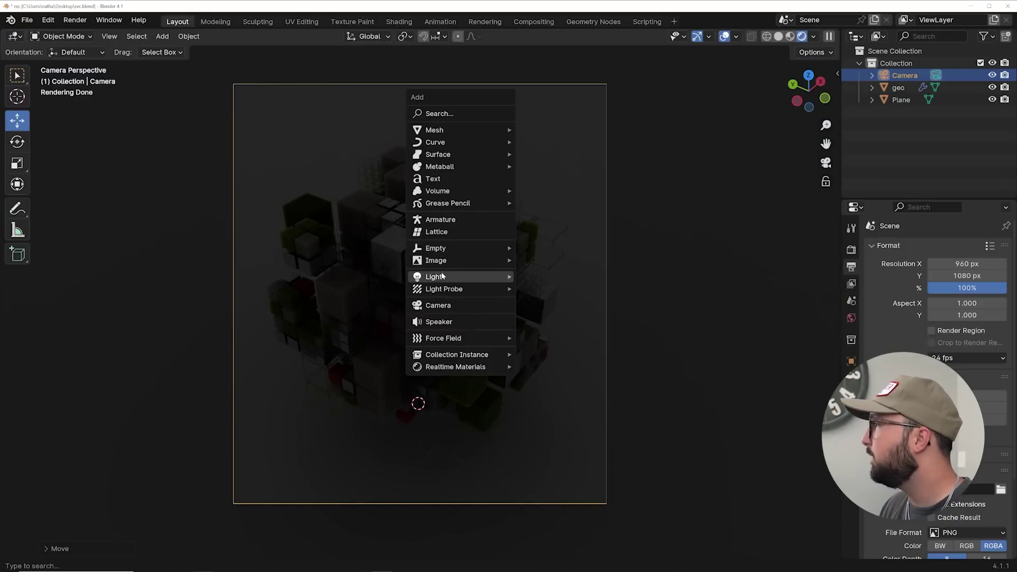
mouse_move(443, 276)
left_click(541, 316)
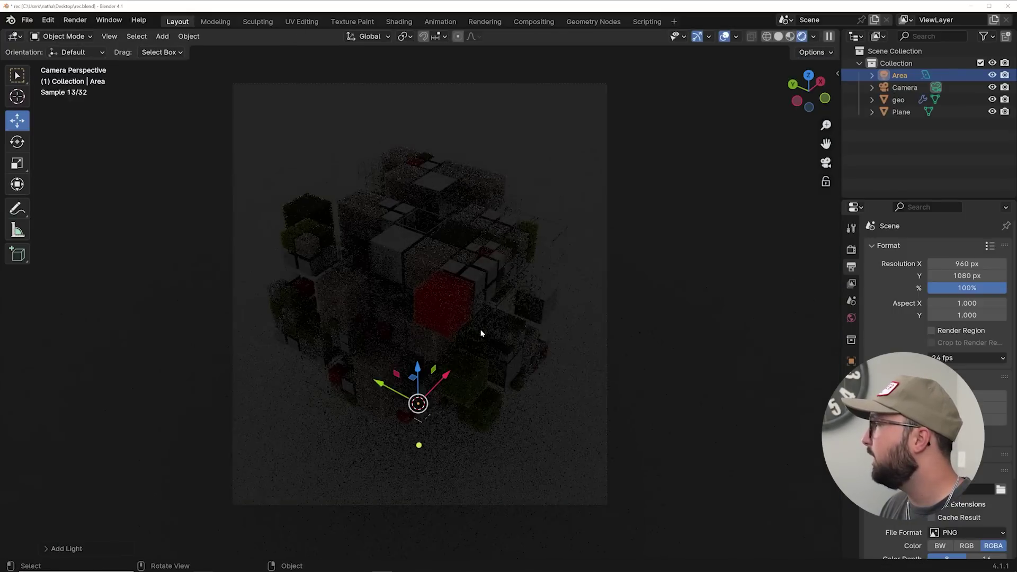
middle_click_drag(541, 316, 474, 325)
left_click_drag(413, 432, 446, 156)
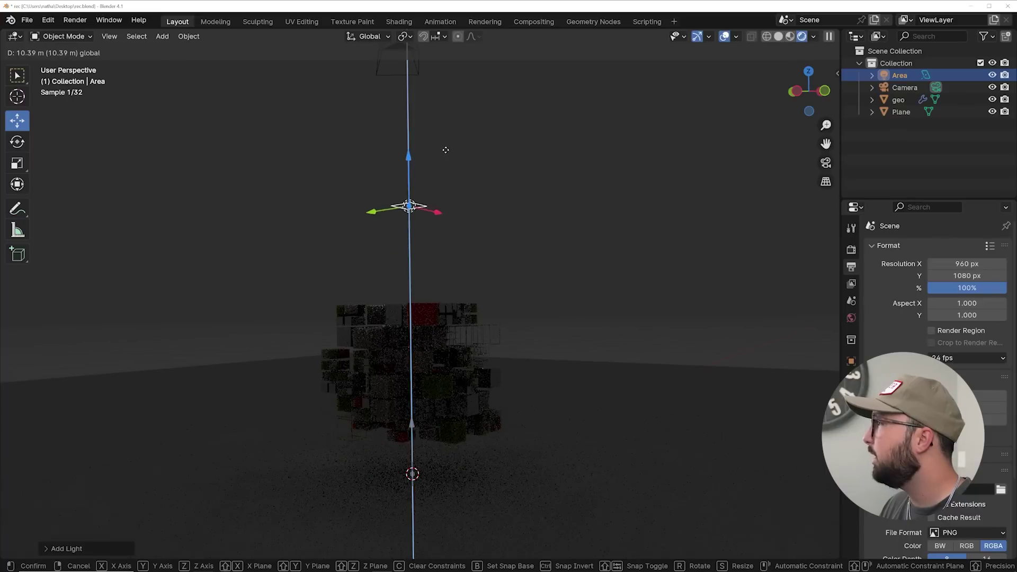
left_click_drag(448, 115, 448, 116)
key("s")
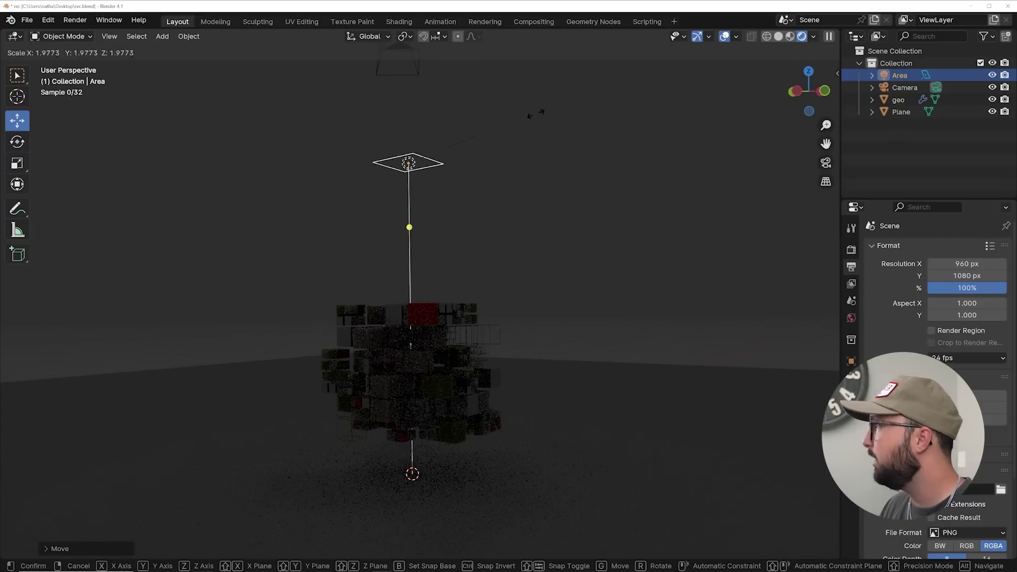
left_click(356, 201)
Raise the overhead area light's power to about 2190 W while viewing the scene through the camera
key("KP_0")
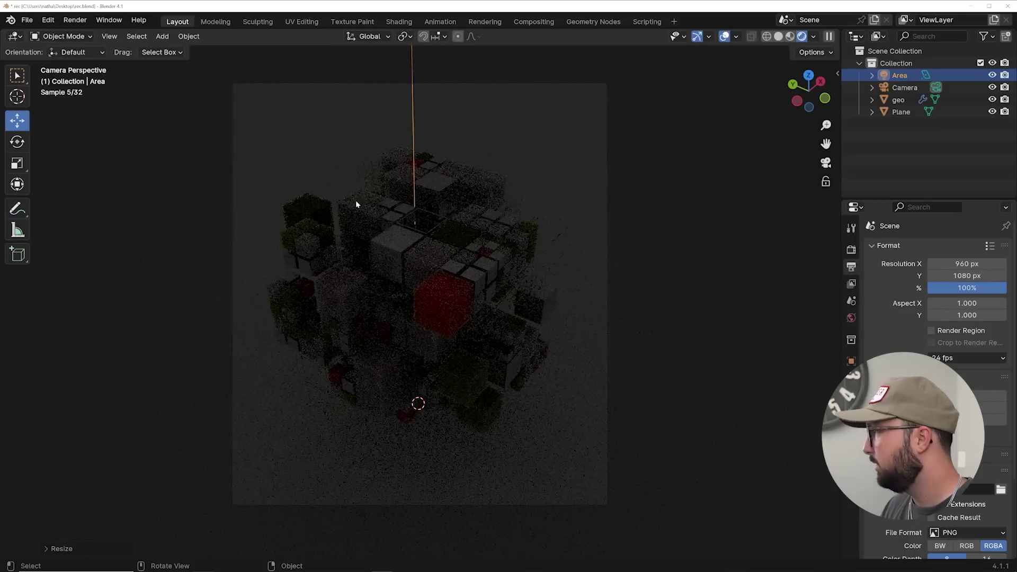
left_click(852, 394)
mouse_move(958, 330)
left_mouse_down()
mouse_move(991, 330)
mouse_move(954, 329)
left_mouse_up()
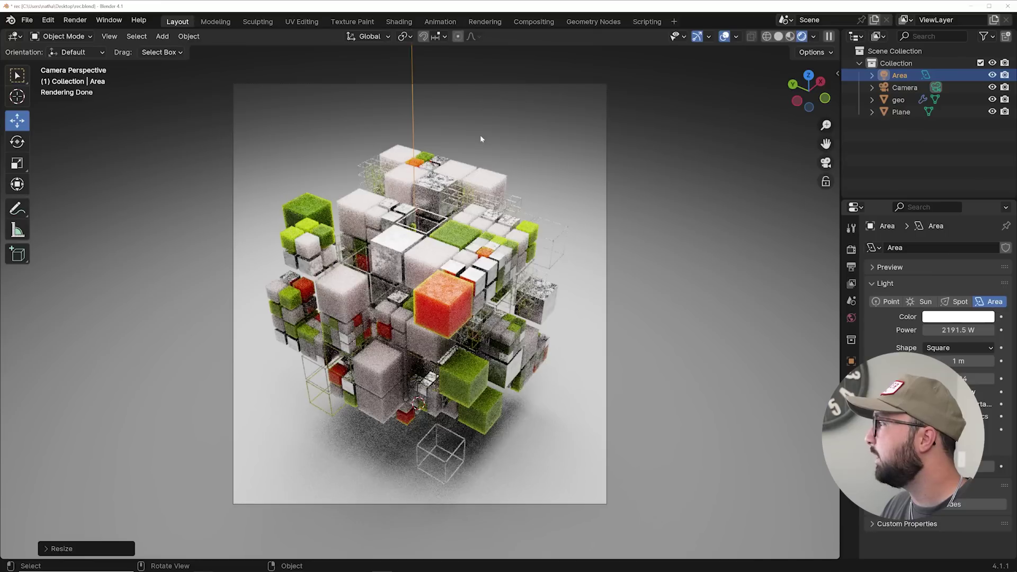
Lower the ground plane slightly further beneath the cubes and hide the viewport overlays
left_click(547, 461)
left_click_drag(418, 372, 419, 420)
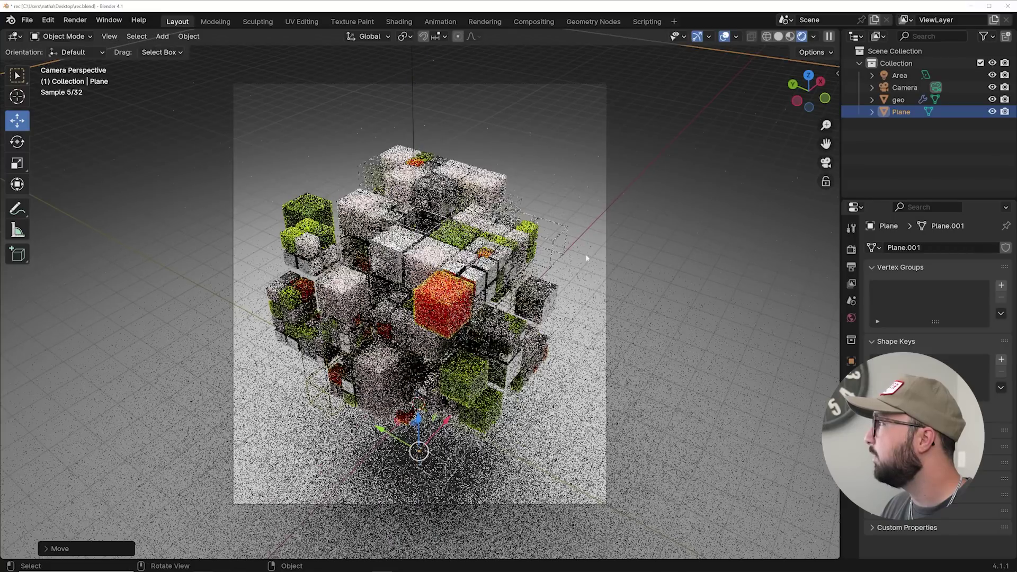
key("shift+alt+z")
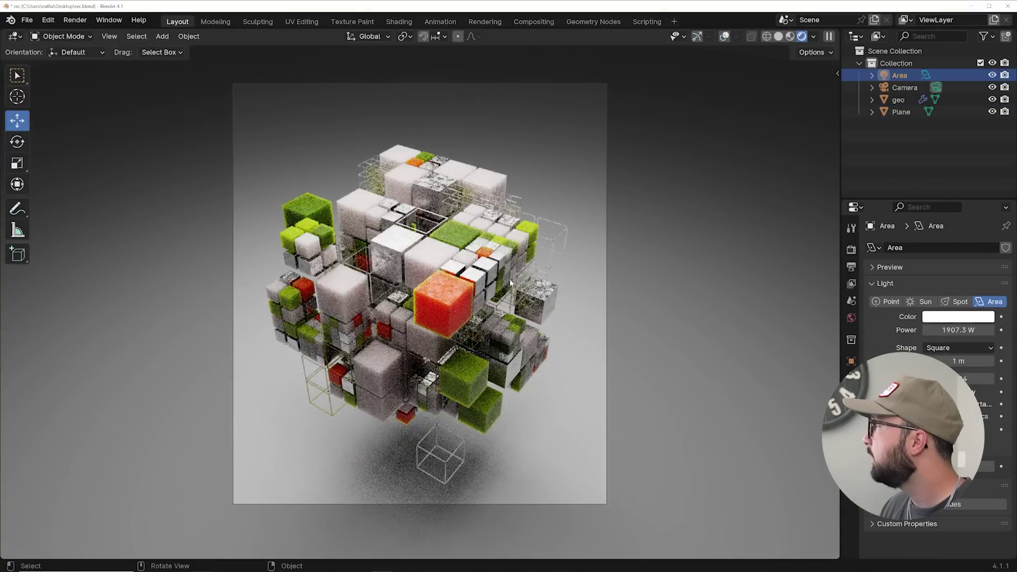
Add a second area light to the scene
middle_click_drag(513, 282, 297, 114)
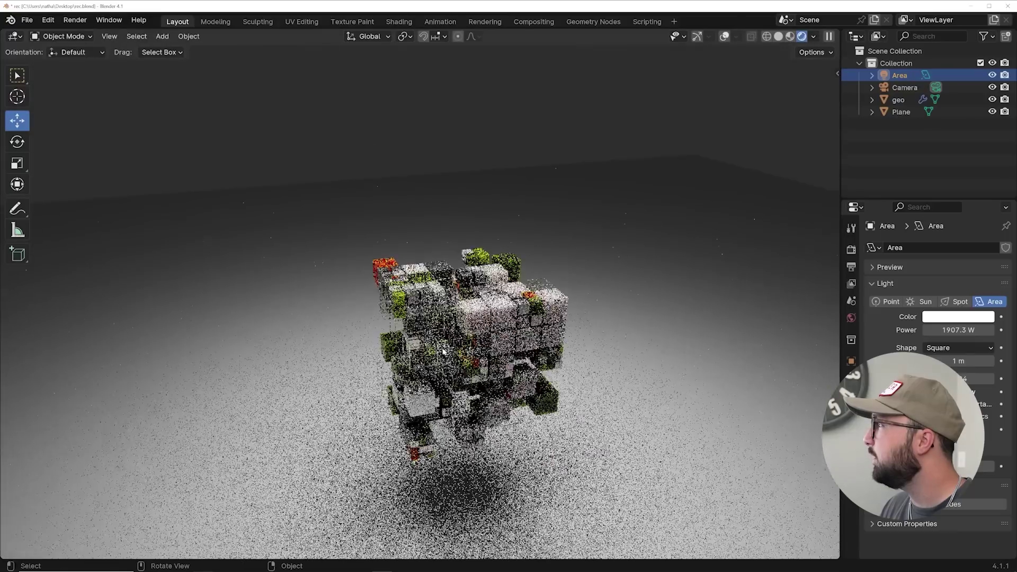
scroll(379, 308, "up", 3)
scroll(379, 308, "down", 6)
key("shift+a")
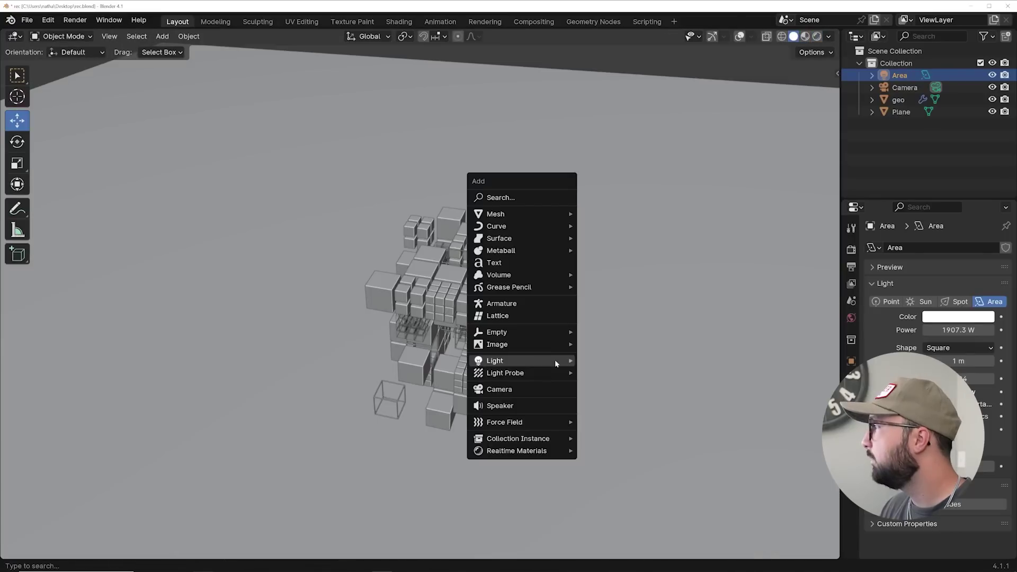
mouse_move(551, 361)
left_click(596, 400)
scroll(596, 400, "down", 3)
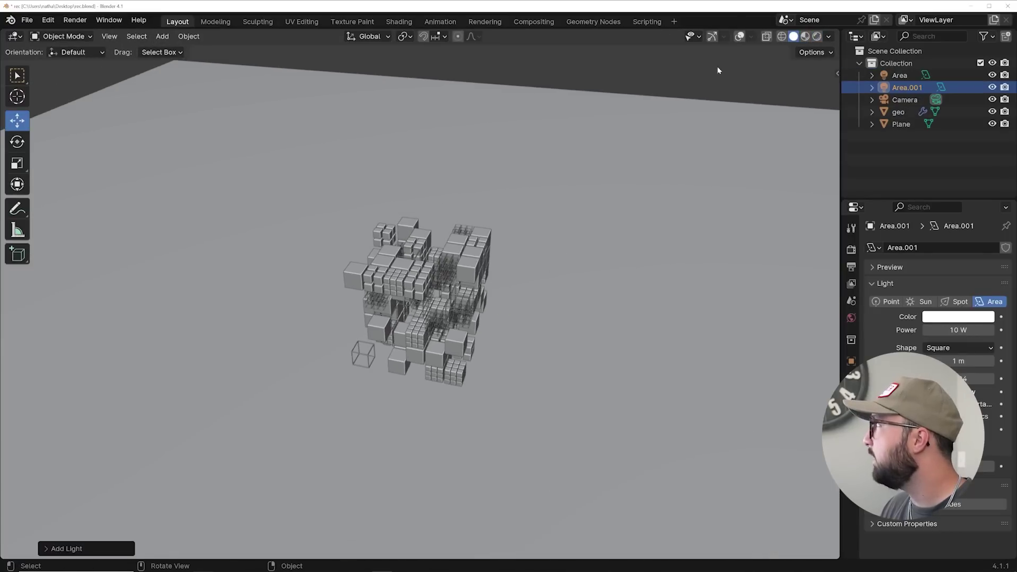
Show the viewport overlays again and move the new area light out beside the cubes
key("shift+alt+z")
key("g")
left_click(645, 339)
middle_click_drag(645, 339, 588, 328)
key("g")
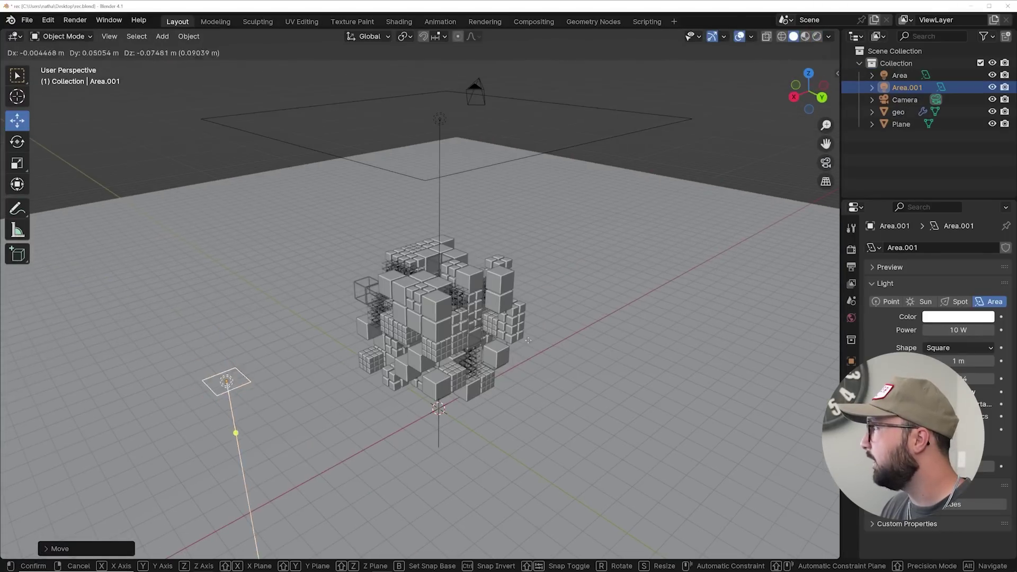
Change the second area light's shape to Disk and rotate it freely to face the cubes
left_click(948, 347)
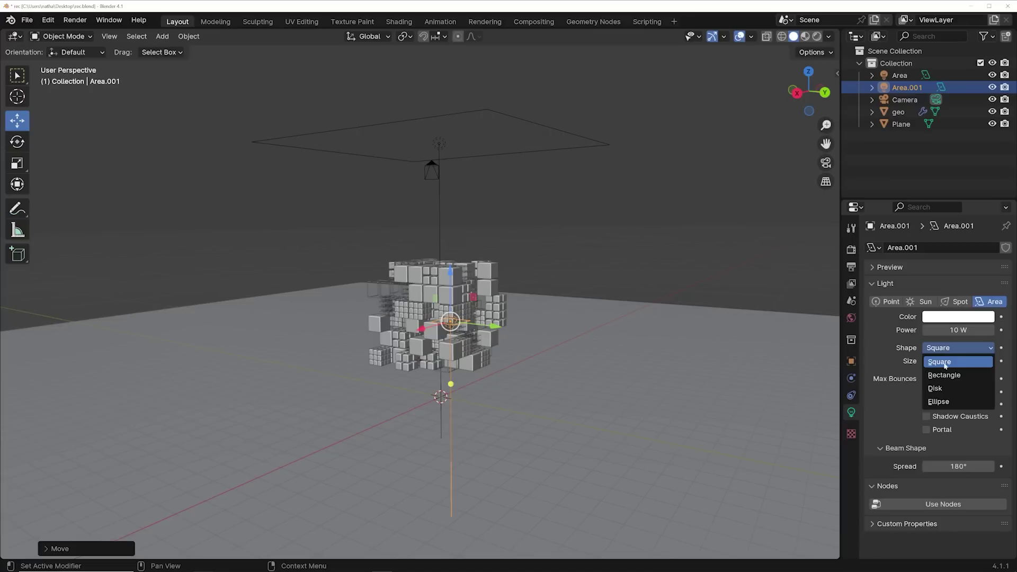
left_click(940, 395)
key("r")
key("r")
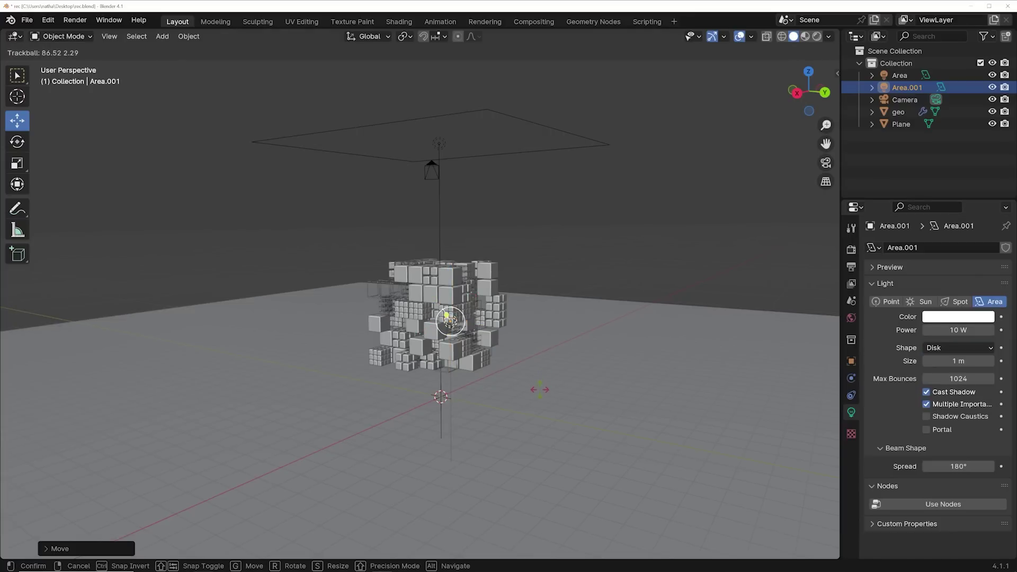
left_click(540, 390)
scroll(668, 258, "up", 1)
Preview the scene in rendered shading, set the disk light's power to 2000 W, and check its effect through the camera
left_click(816, 36)
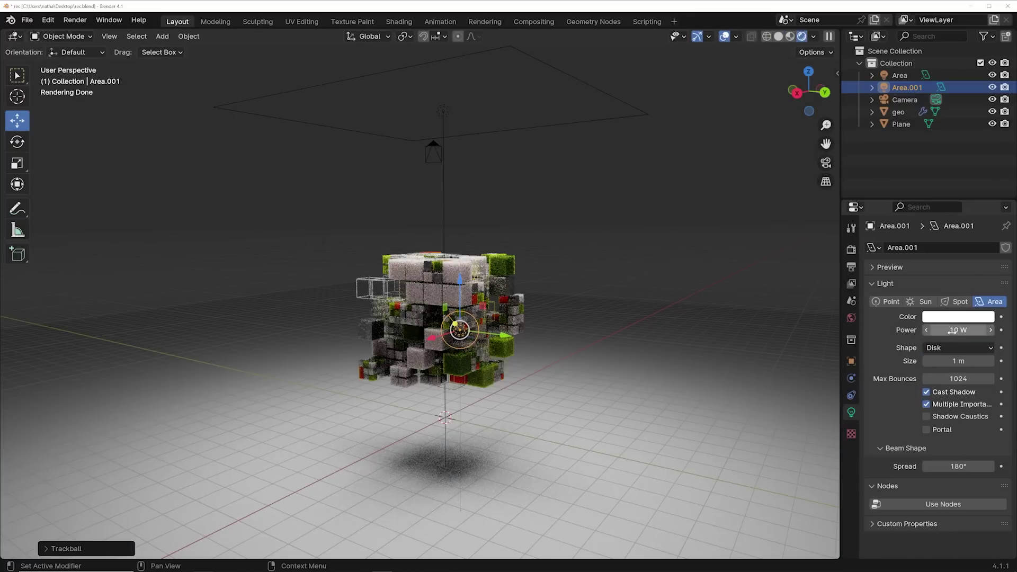
left_click(942, 331)
type("2000")
key("Return")
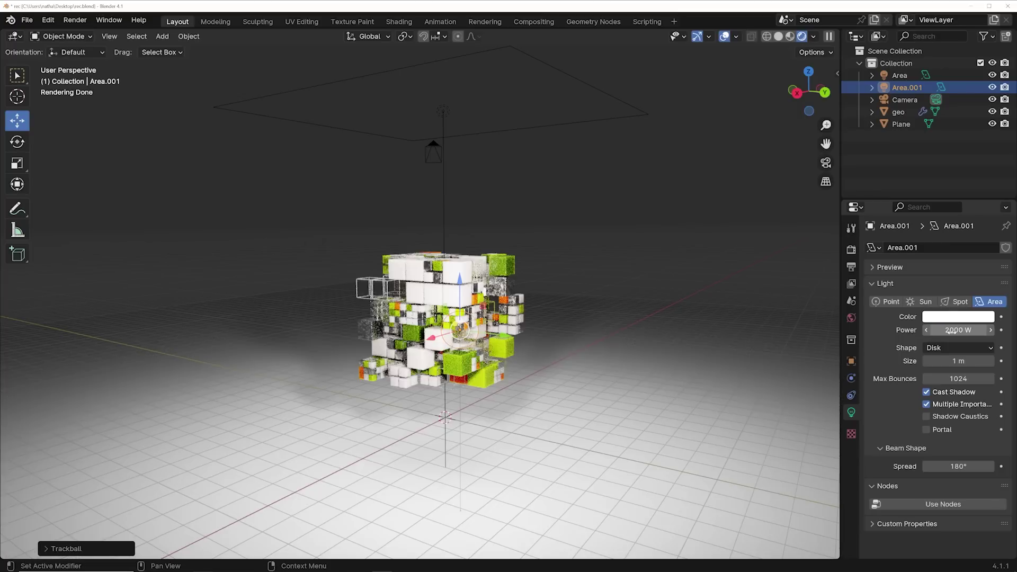
middle_click_drag(539, 354, 438, 485)
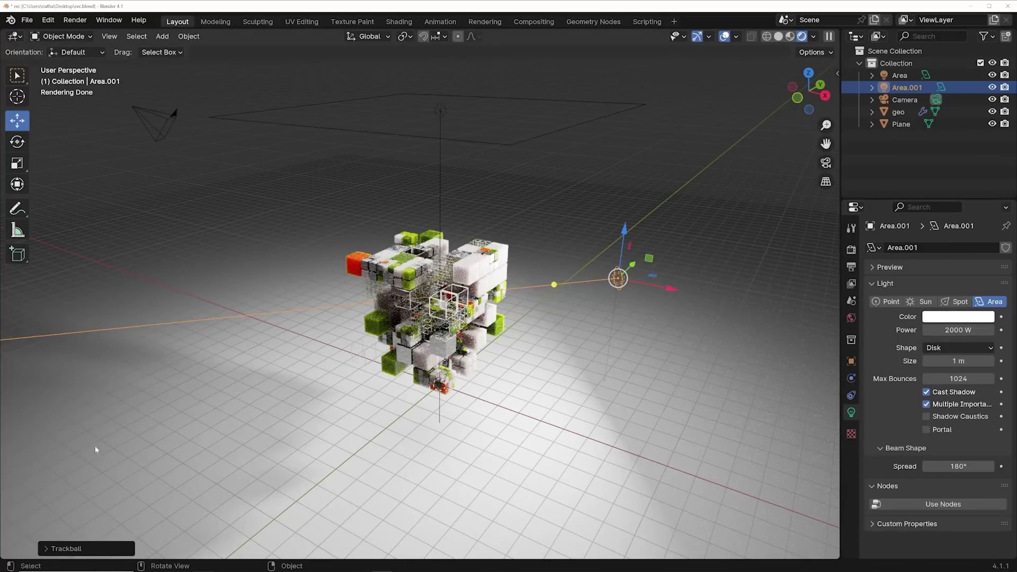
key("KP_0")
key("KP_0")
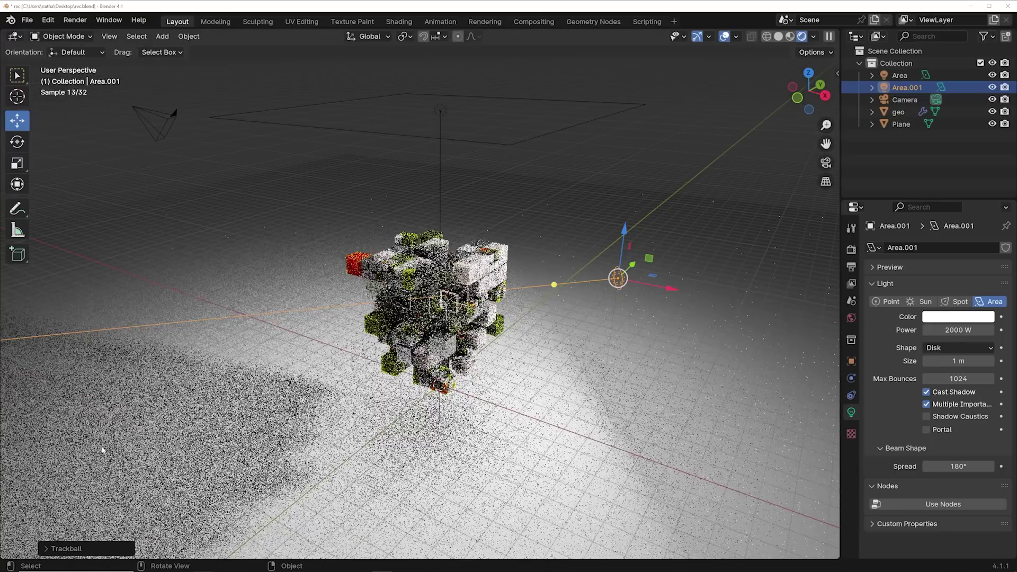
key("KP_0")
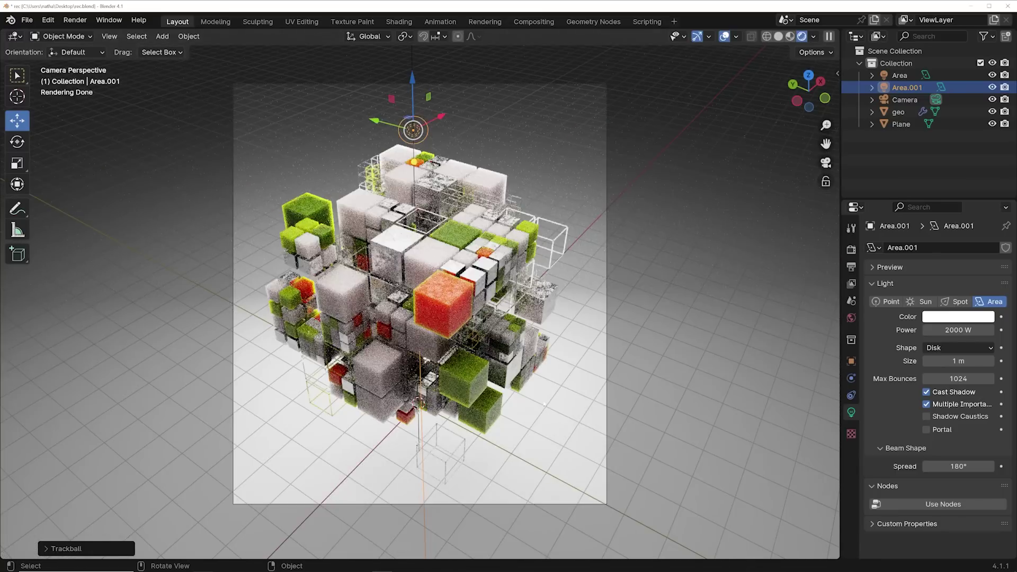
Create a new light linking collection for the disk light in its object shading settings
middle_click_drag(476, 373, 430, 317)
scroll(410, 309, "down", 2)
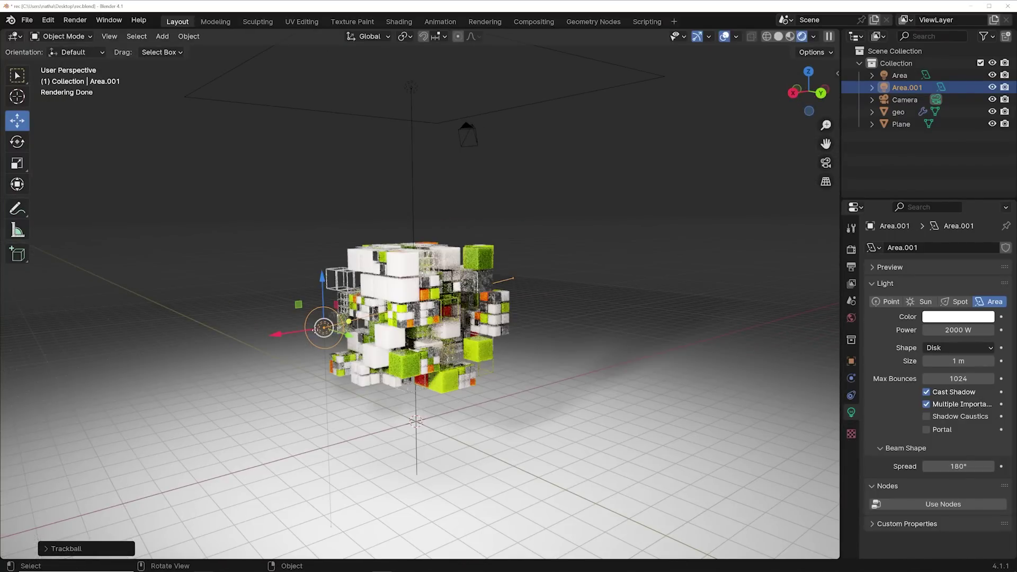
left_click(851, 362)
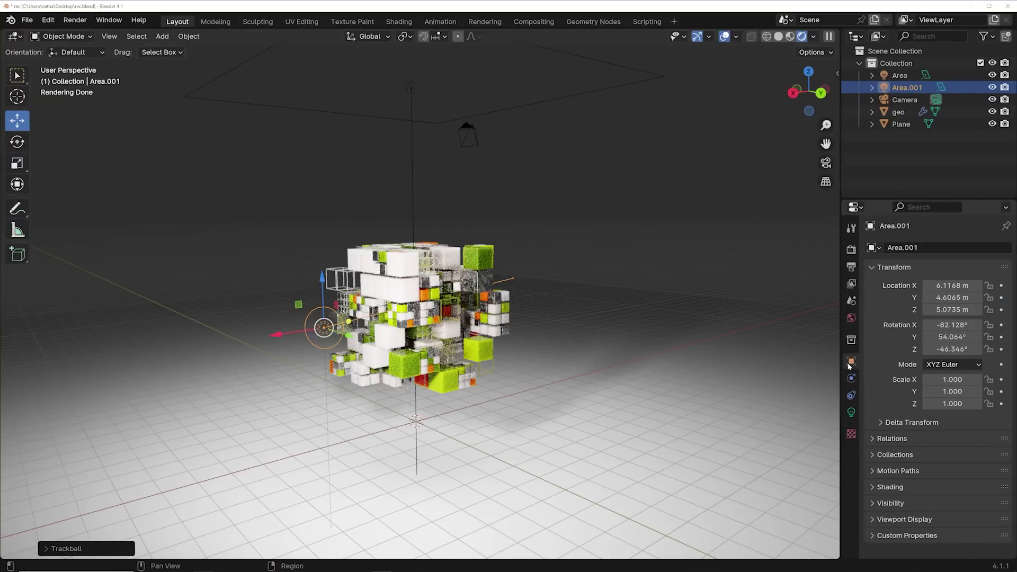
left_click(889, 488)
scroll(909, 474, "down", 1)
scroll(912, 495, "down", 1)
left_click(933, 483)
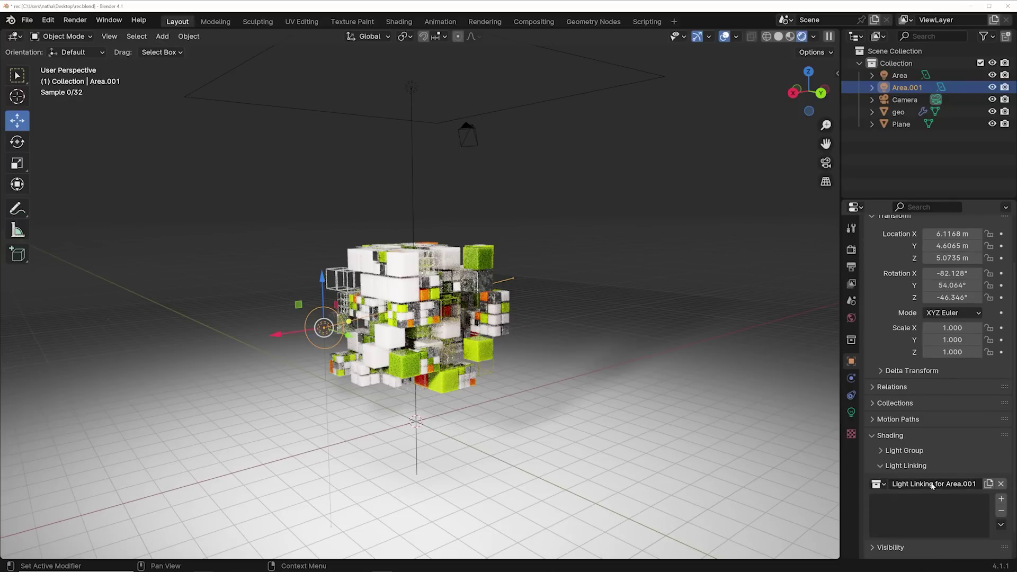
Add the geo object to the disk light's linking collection and compare the camera view with the light hidden and shown
scroll(922, 477, "down", 2)
left_click_drag(908, 118, 923, 208)
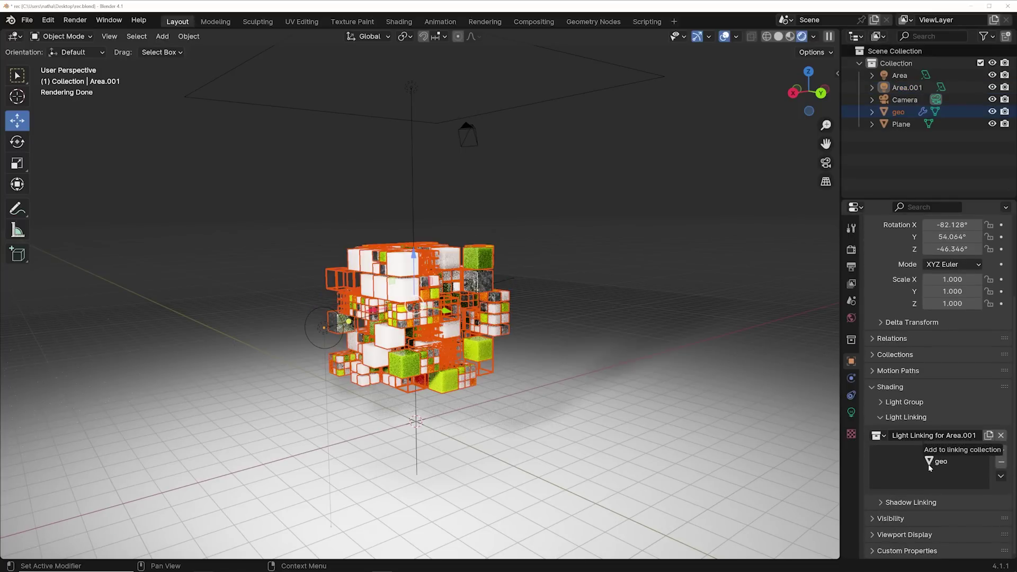
left_click_drag(929, 467, 930, 462)
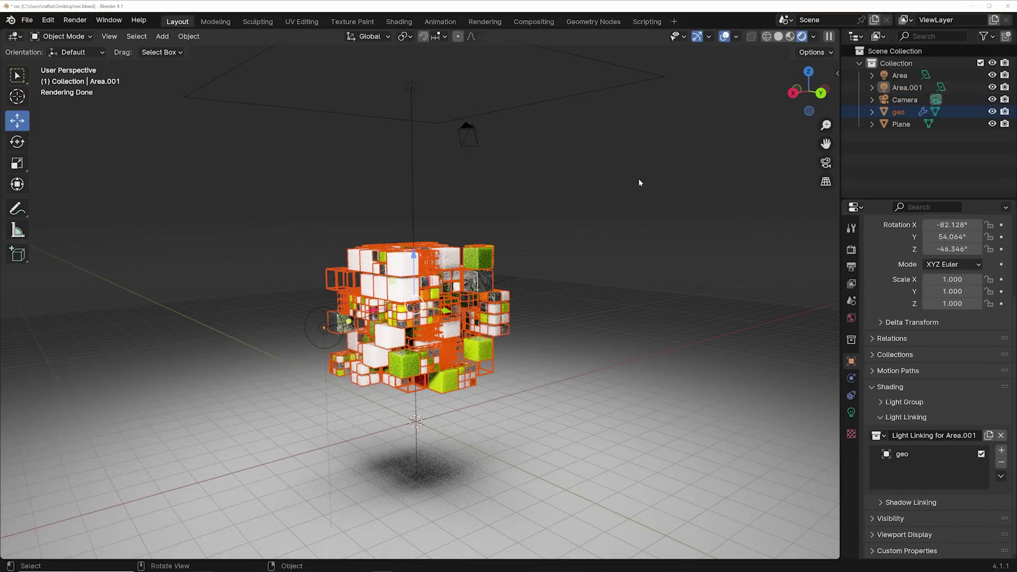
key("KP_0")
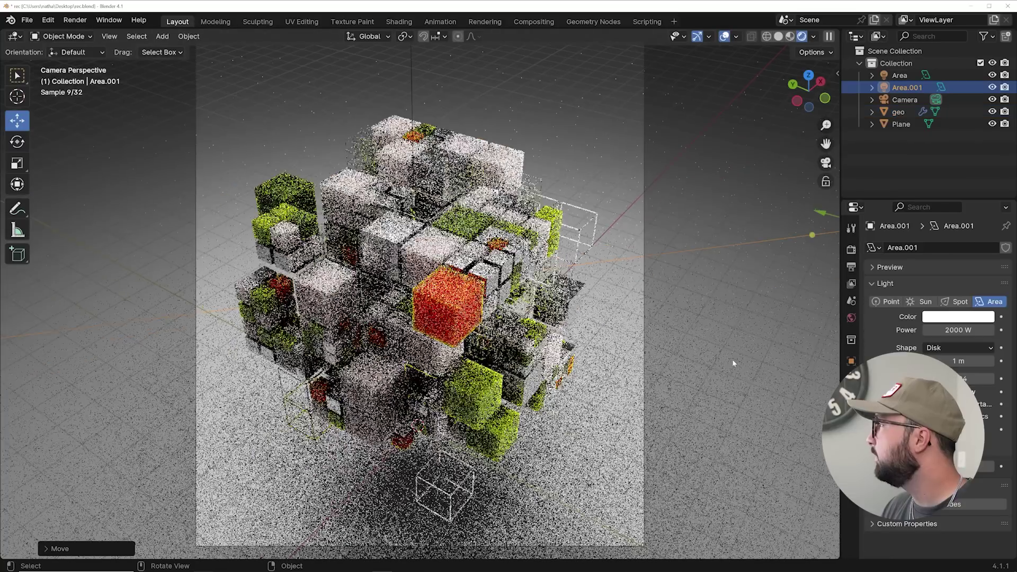
left_click(992, 87)
left_click(992, 87)
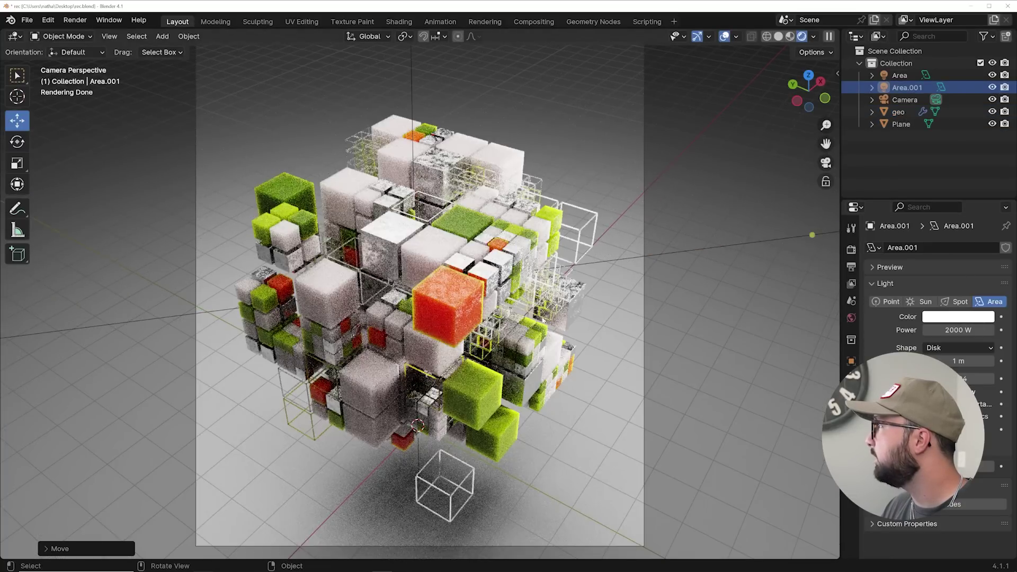
Place a linked duplicate of the disk light on another side of the cubes, aimed at them, and check the camera view
middle_click_drag(543, 319, 554, 400)
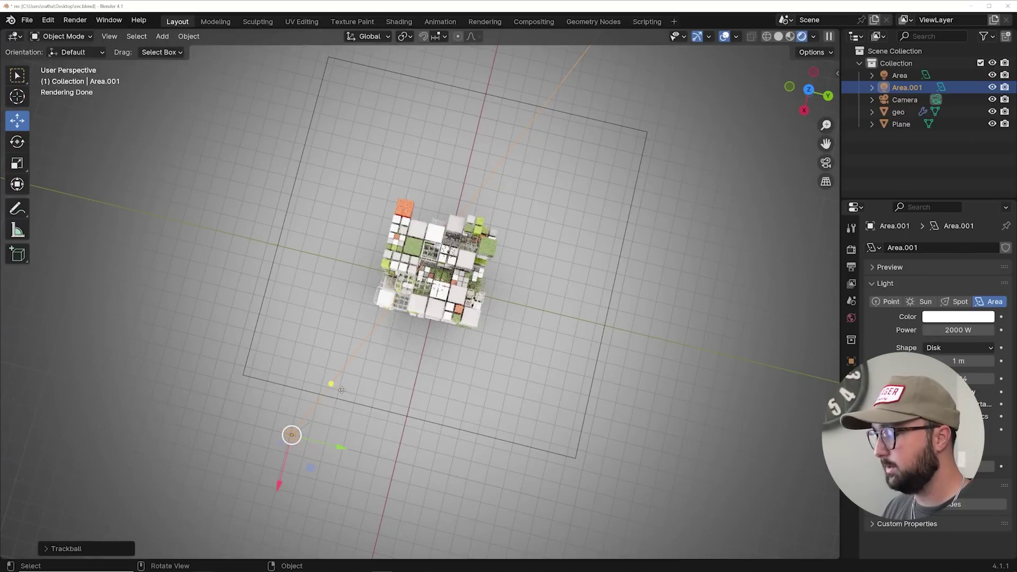
key("alt+d")
left_click(625, 338)
middle_click_drag(625, 338, 593, 314)
key("r")
key("r")
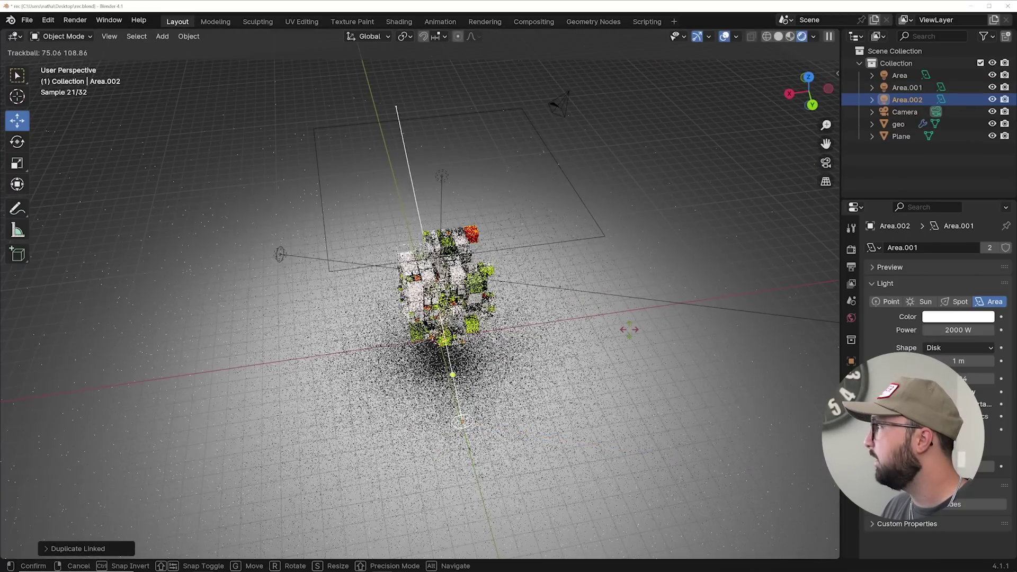
left_click(624, 331)
left_click(826, 163)
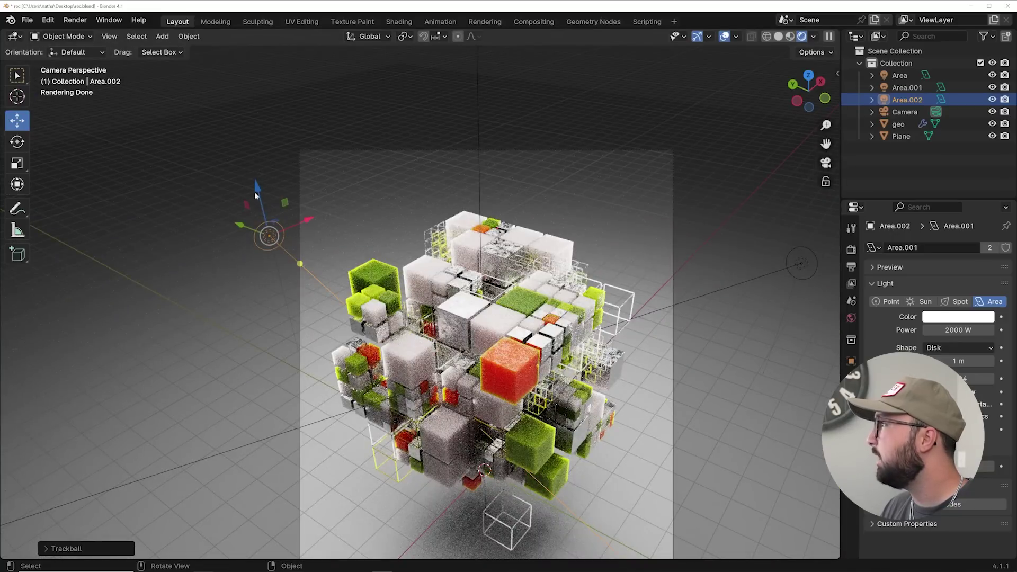
scroll(308, 256, "up", 5)
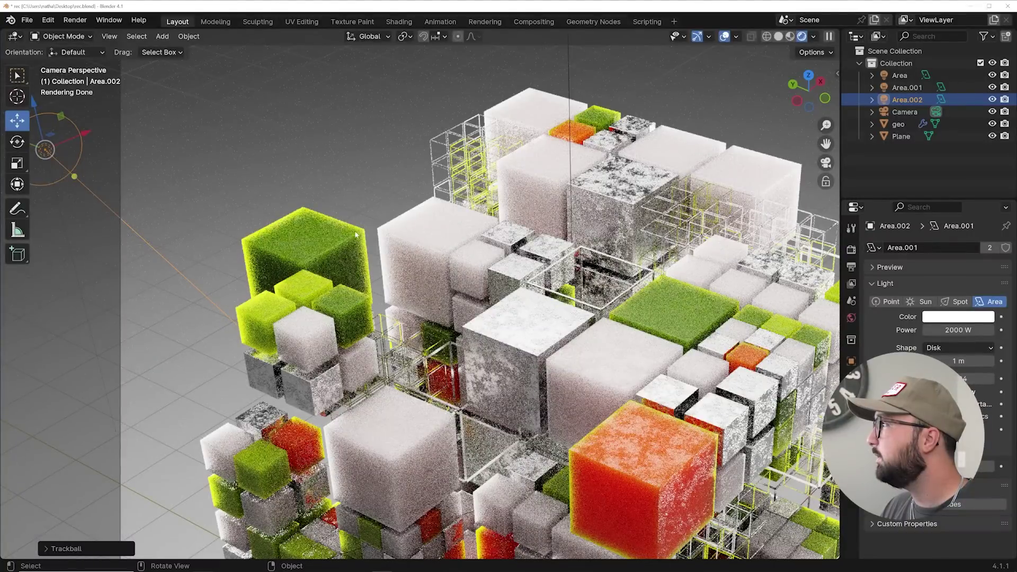
scroll(247, 312, "down", 5)
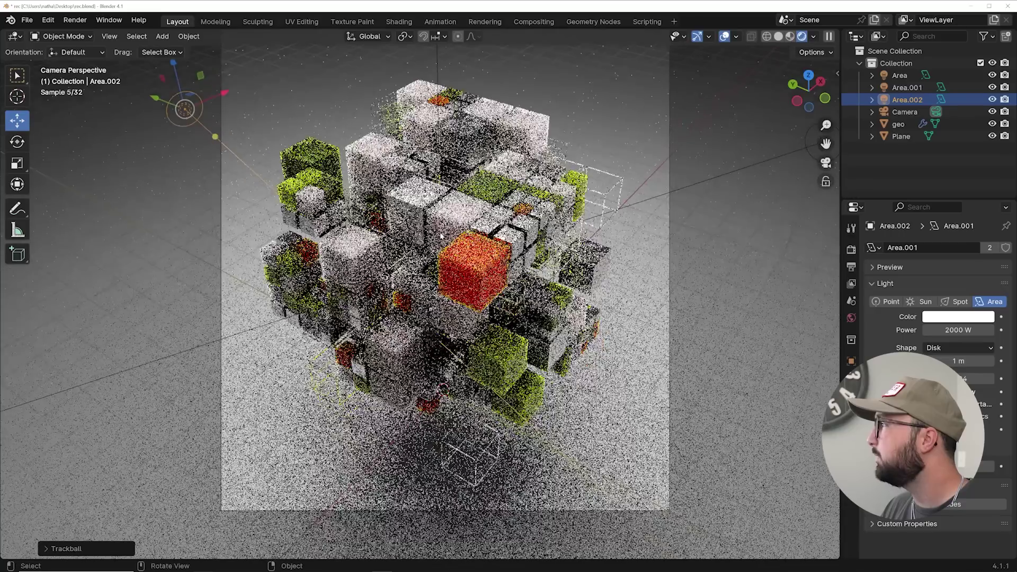